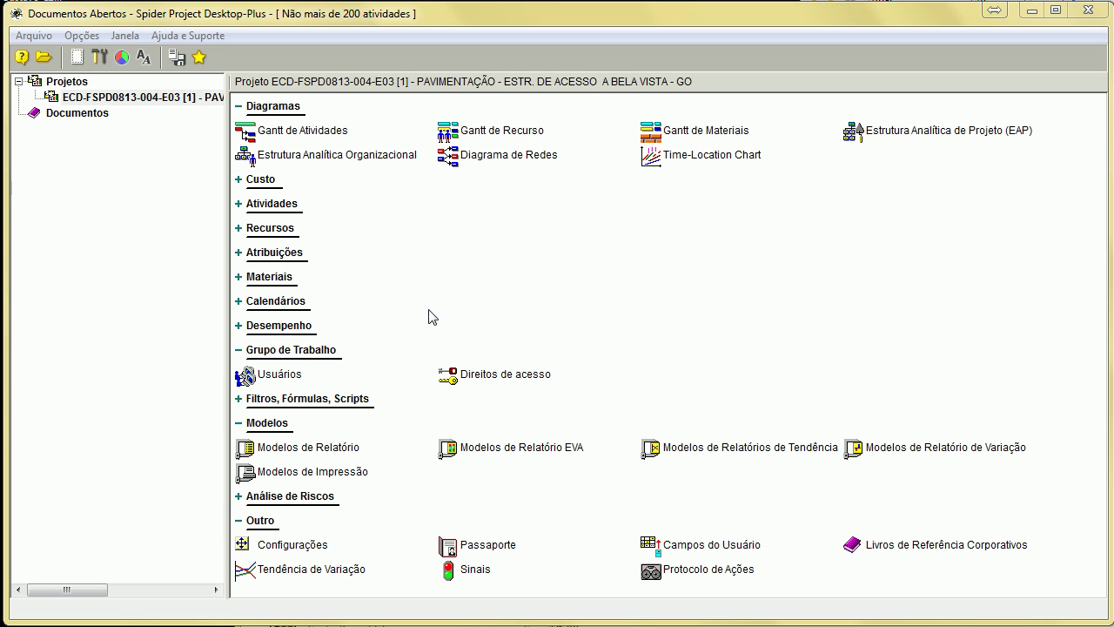
Collapse the Grupo de Trabalho and Modelos groups in the project's contents
click(238, 350)
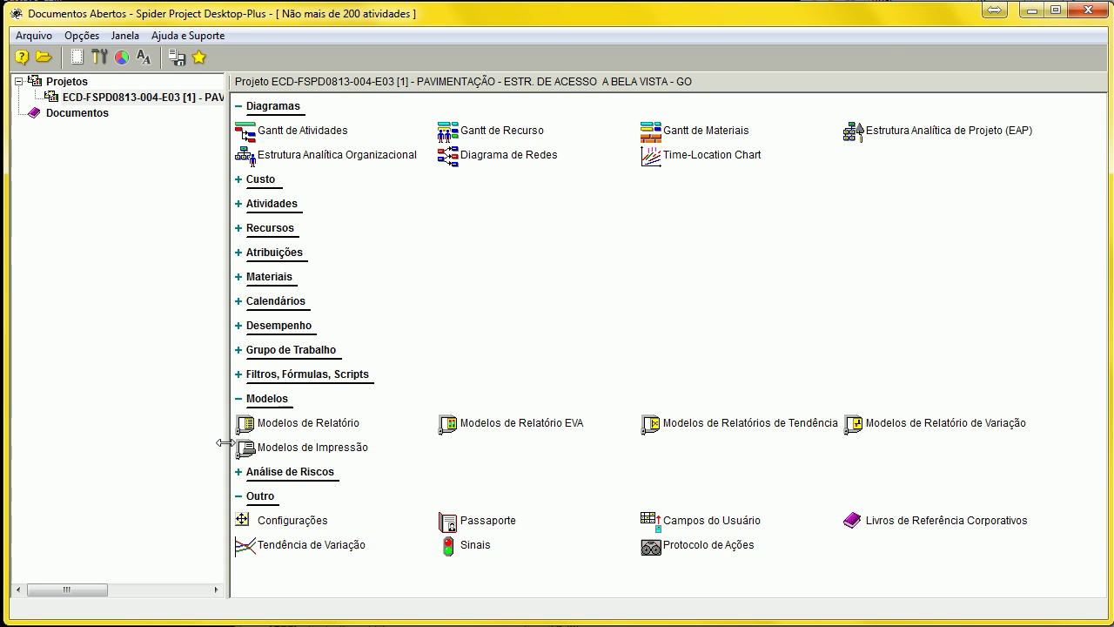
click(239, 399)
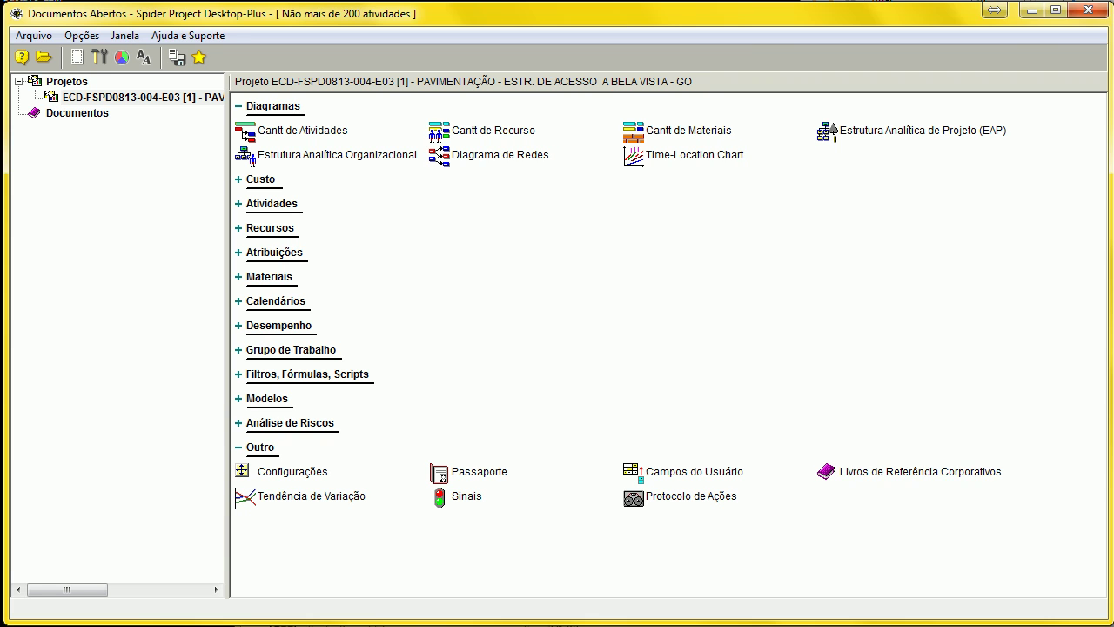
drag(746, 202, 723, 202)
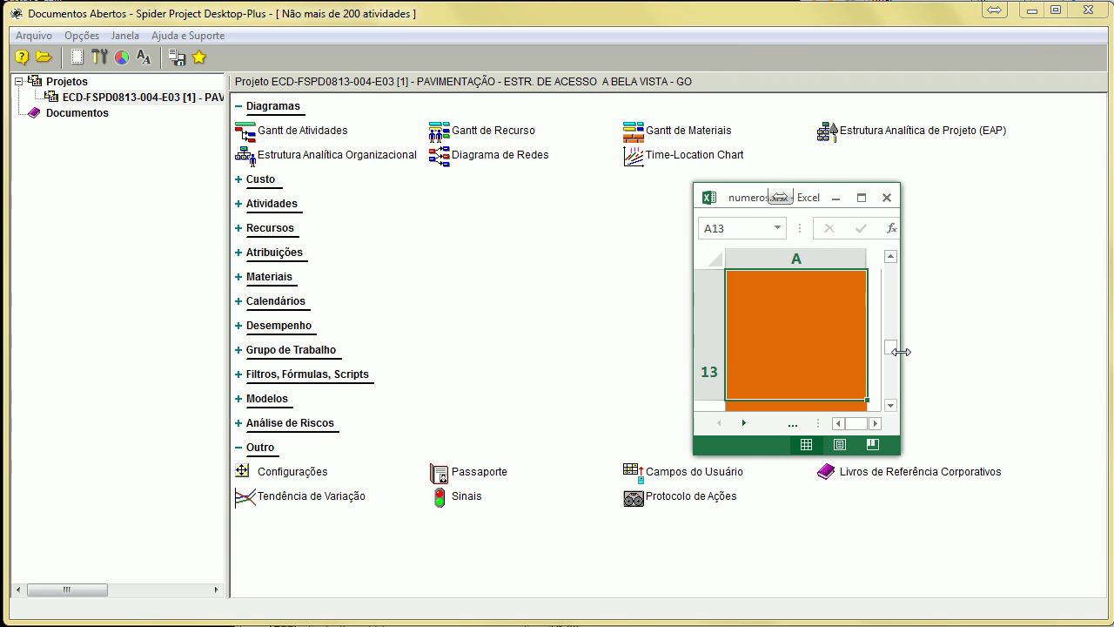
text(55)
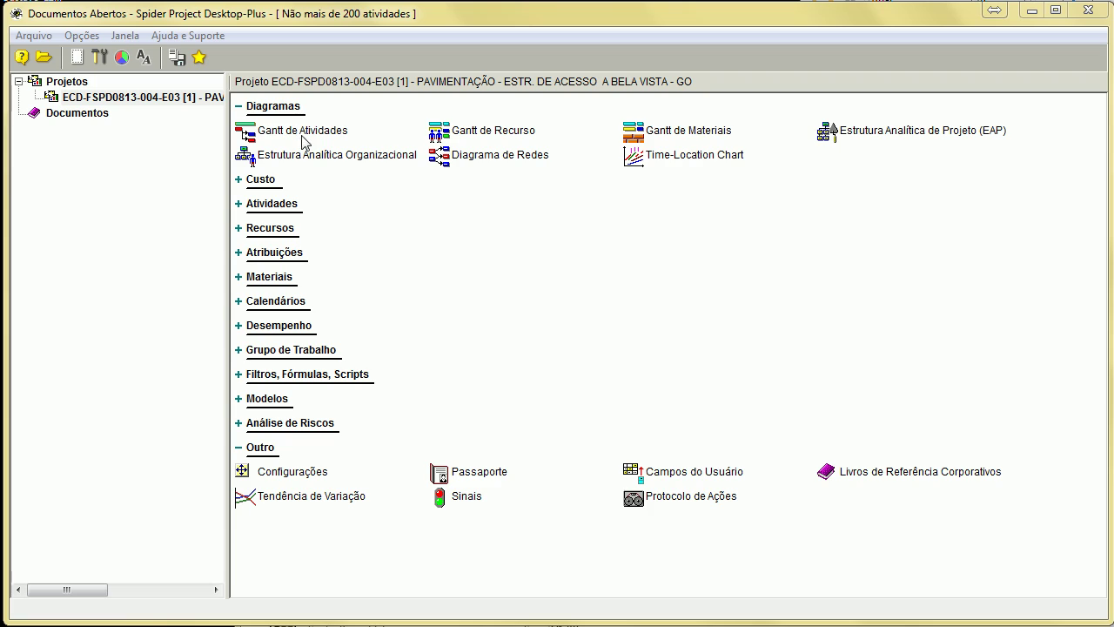
Open the project's Gantt de Atividades and enlarge its window to fill the screen
double_click(300, 136)
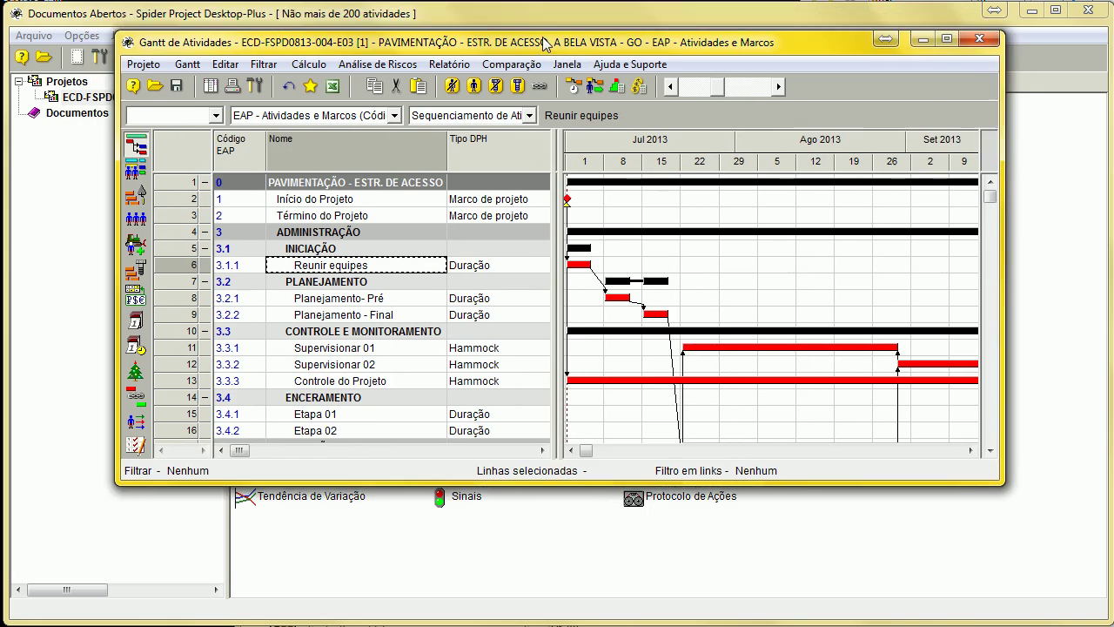
drag(544, 42, 427, 10)
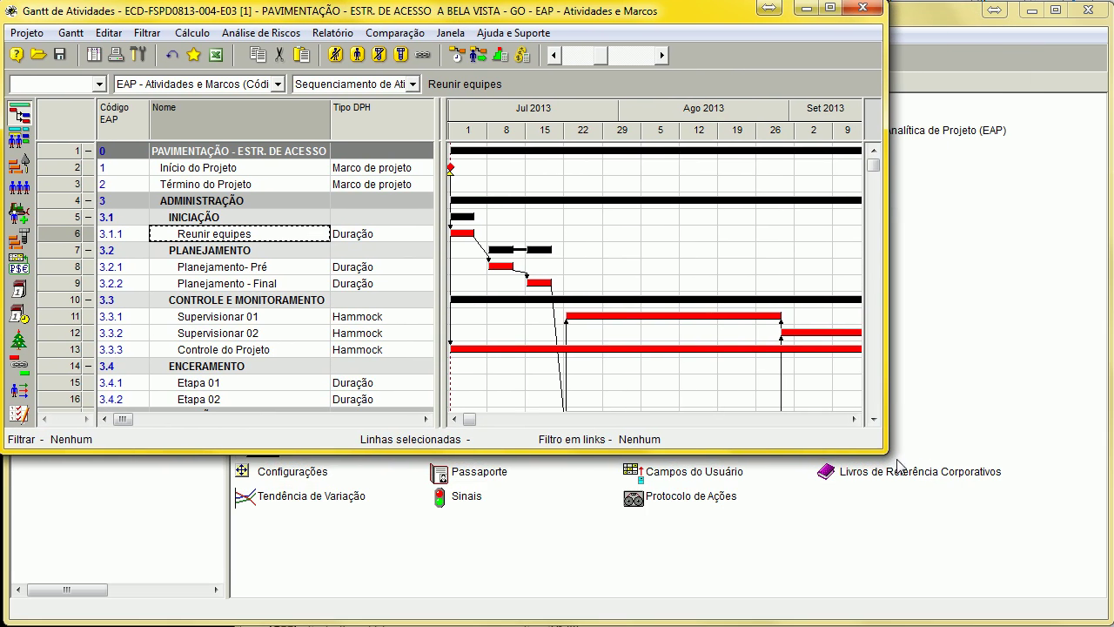
drag(884, 451, 1106, 622)
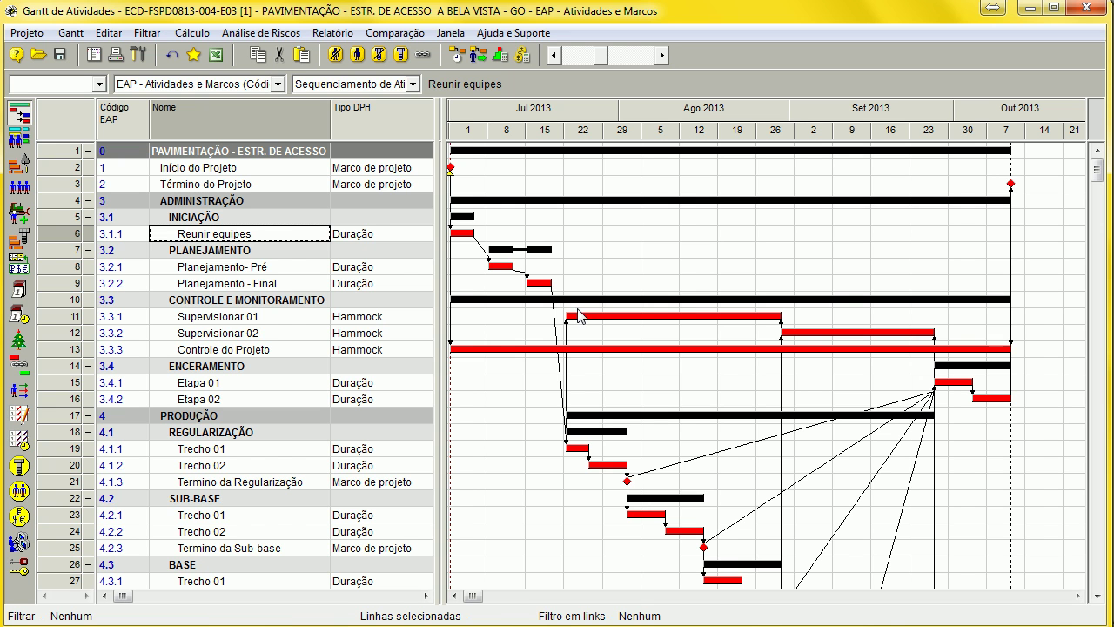
Switch the activity table to the Tab 31 configuration
click(412, 84)
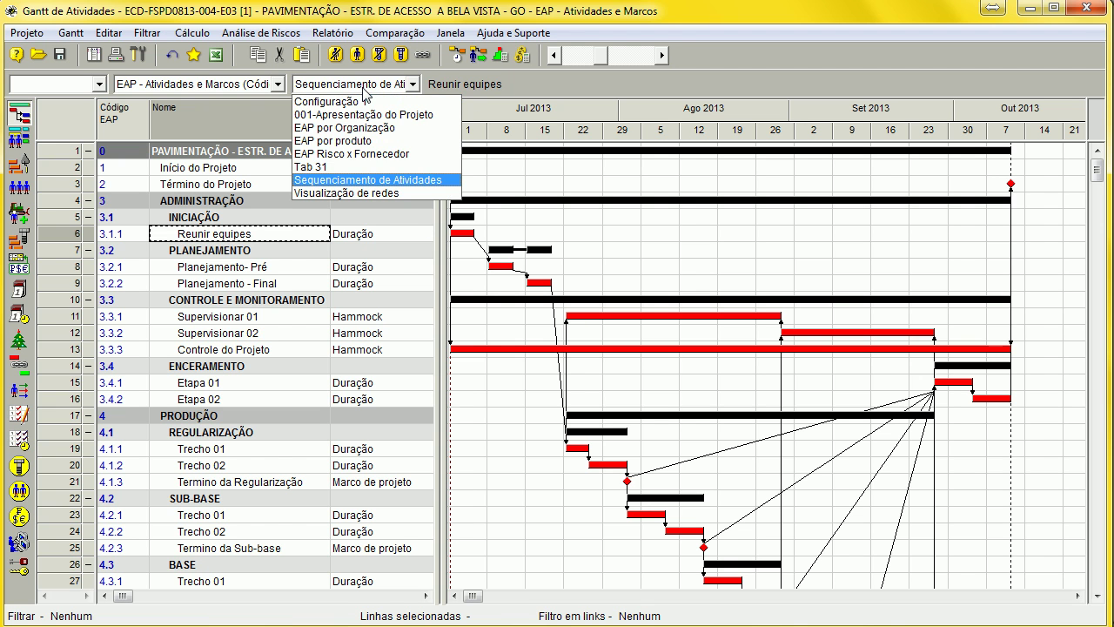
click(333, 169)
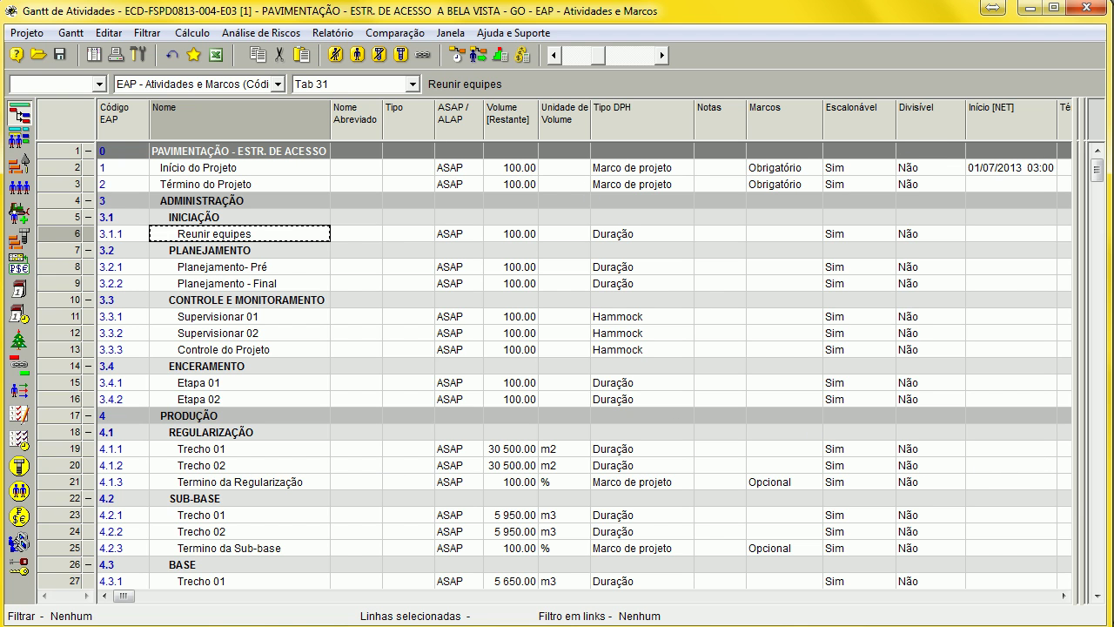
Examine the columns of the Tab 31 table, from Código EAP through to Código
drag(1077, 300, 1075, 361)
click(1064, 596)
drag(1064, 597, 1064, 596)
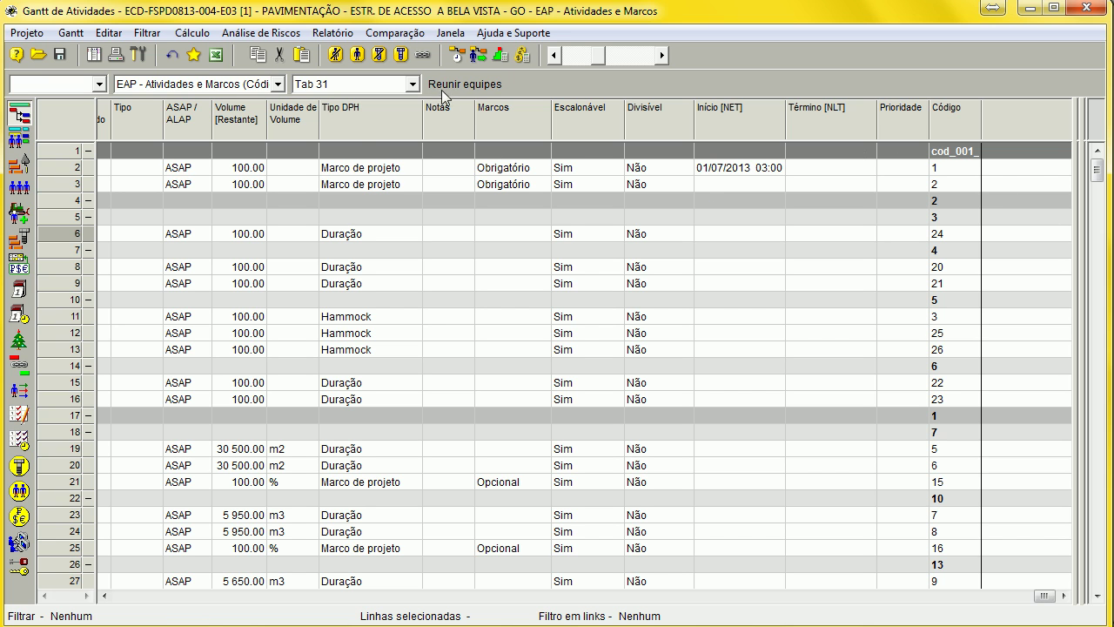
click(323, 85)
click(338, 91)
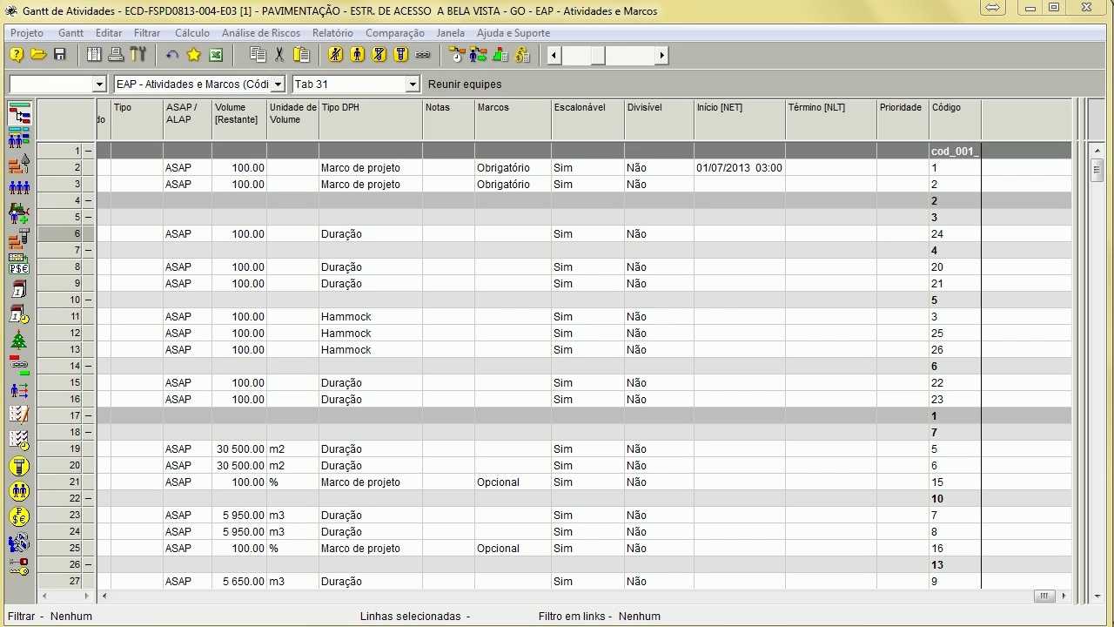
drag(1113, 261, 1113, 287)
click(548, 333)
drag(1044, 596, 96, 601)
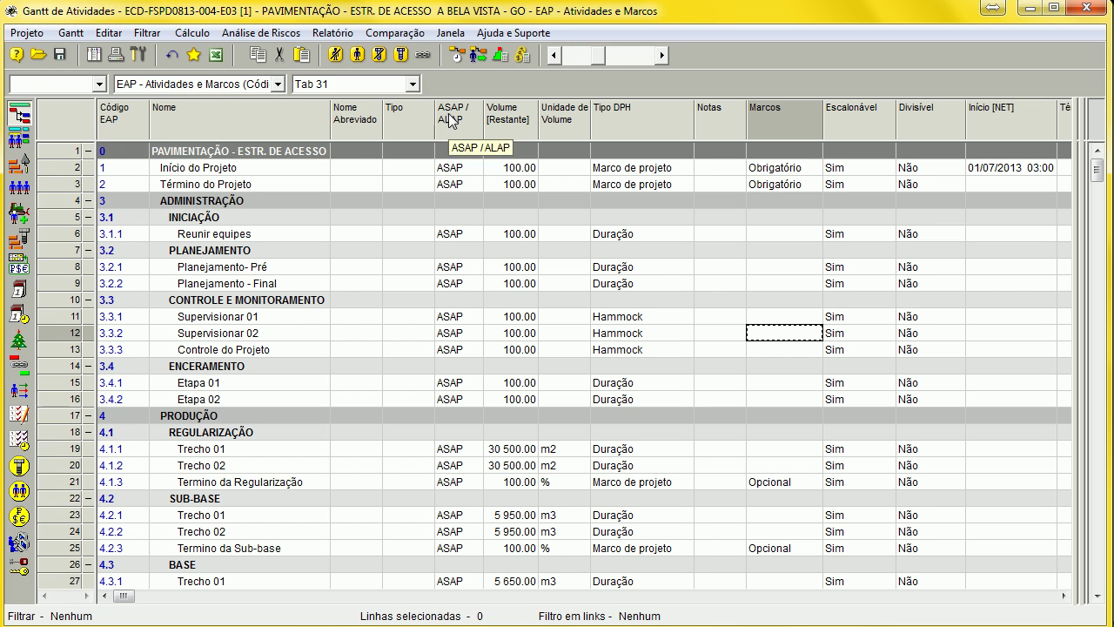
Move the Código column to the start of the table, before Código EAP
drag(126, 597, 1059, 607)
drag(947, 113, 120, 138)
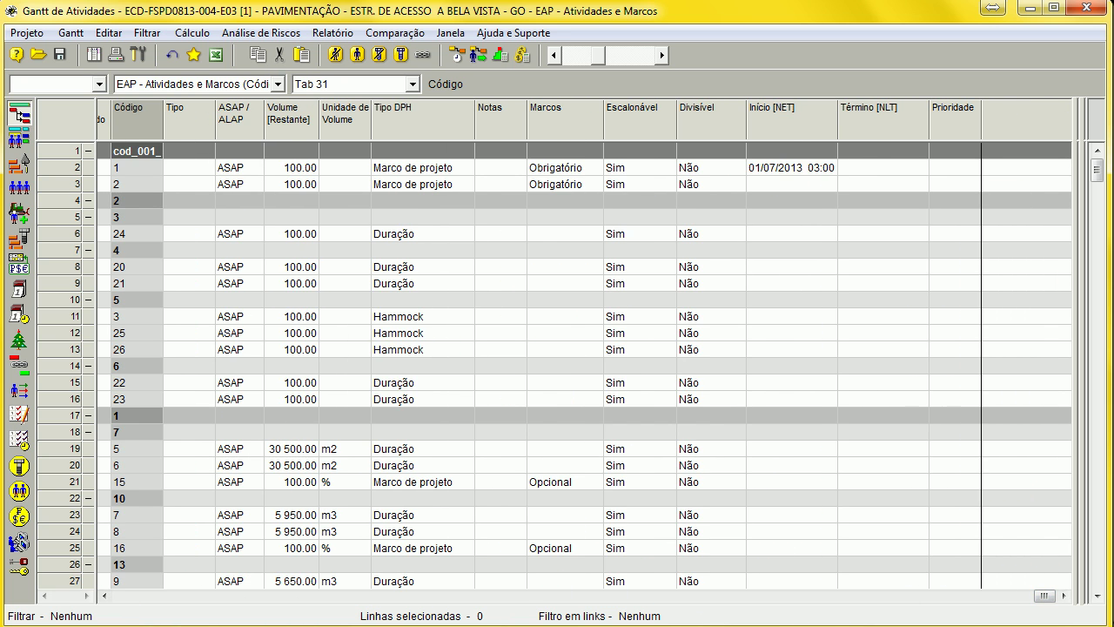
drag(1043, 597, 123, 601)
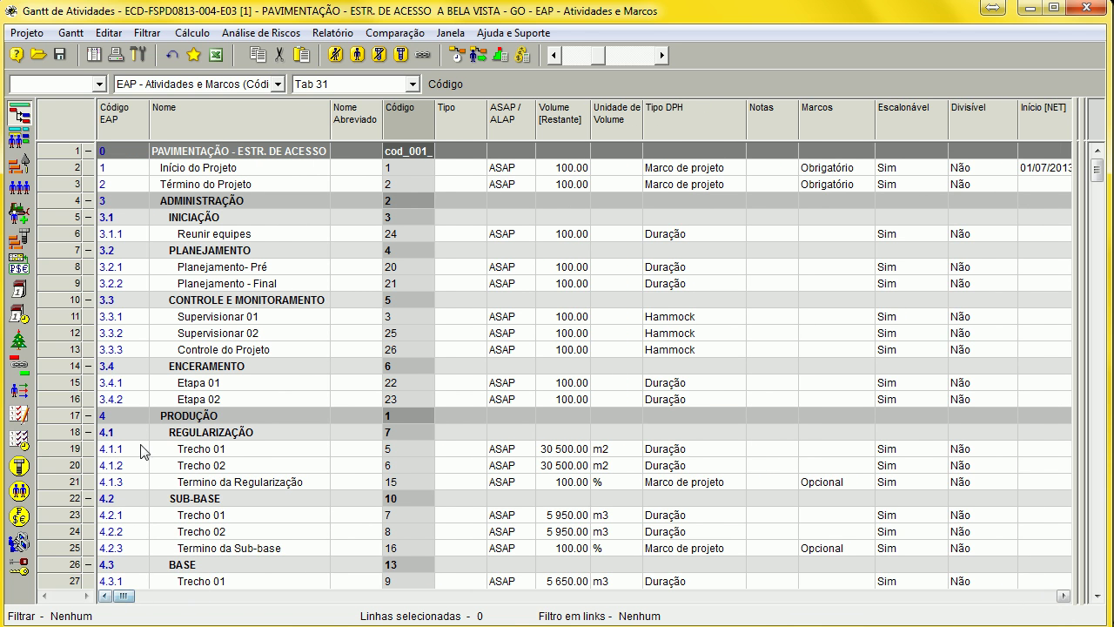
drag(217, 152, 109, 131)
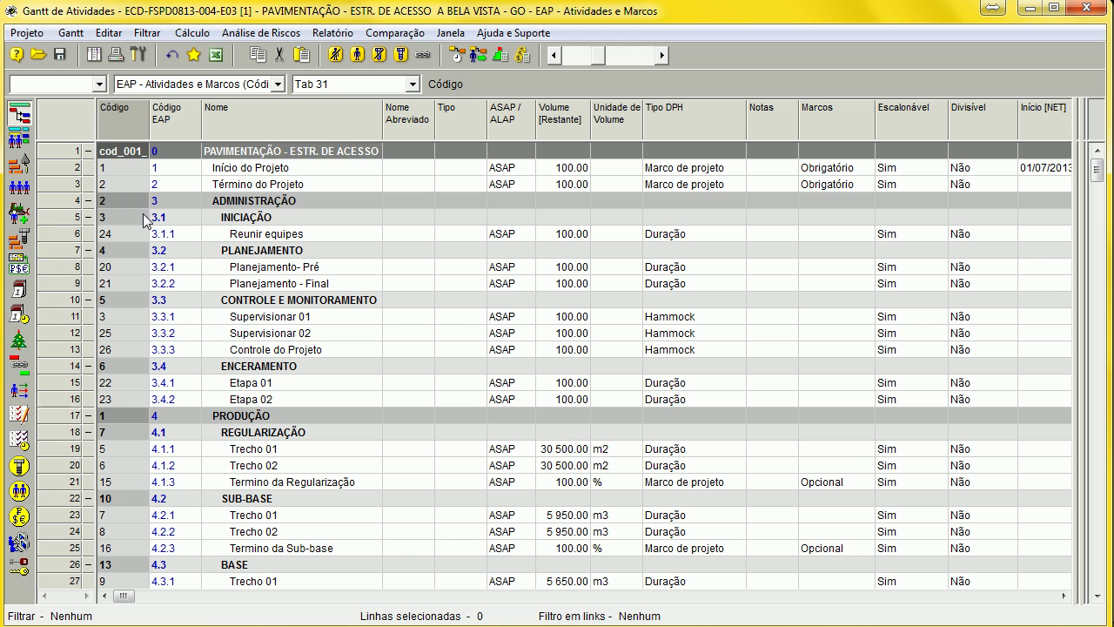
Show the Identificador field as a new column before Nome
right_click(215, 131)
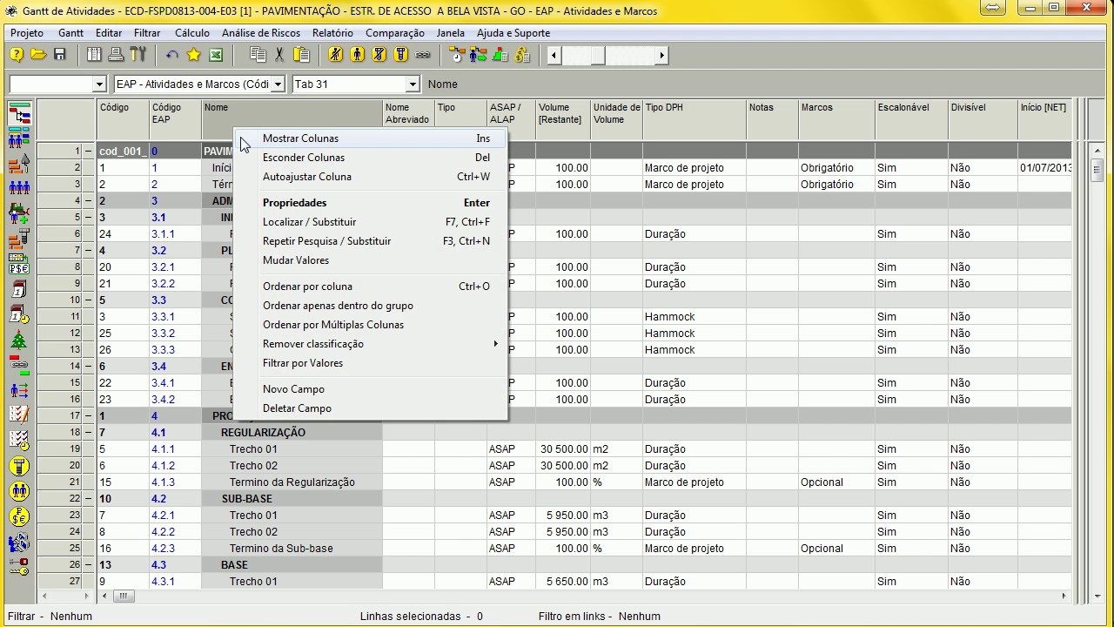
click(301, 139)
click(495, 361)
text(in)
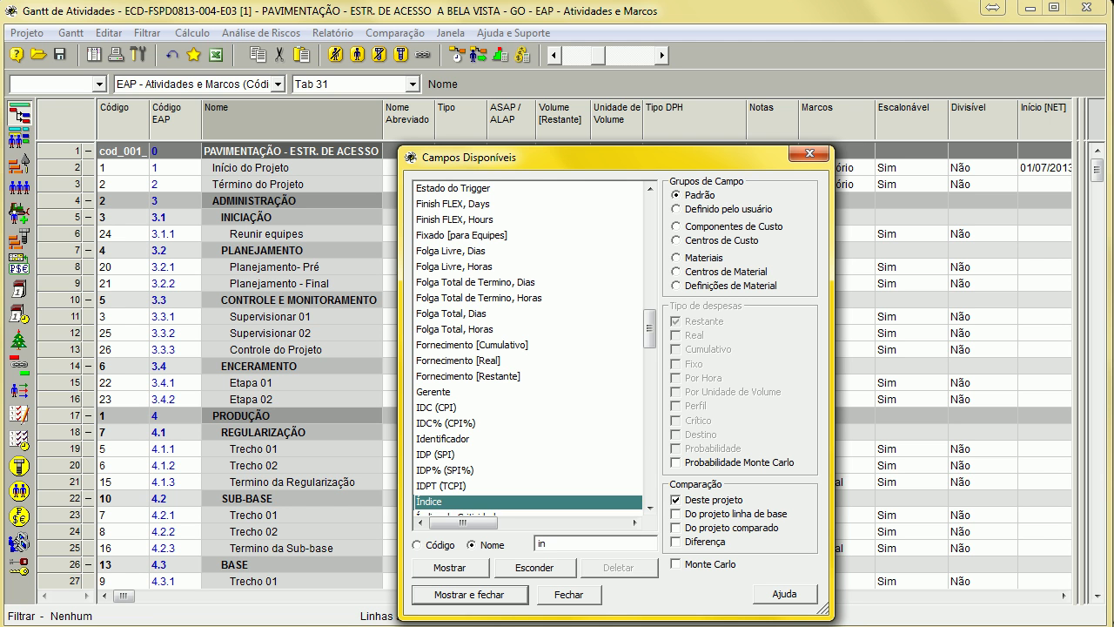
key(BackSpace)
text(de)
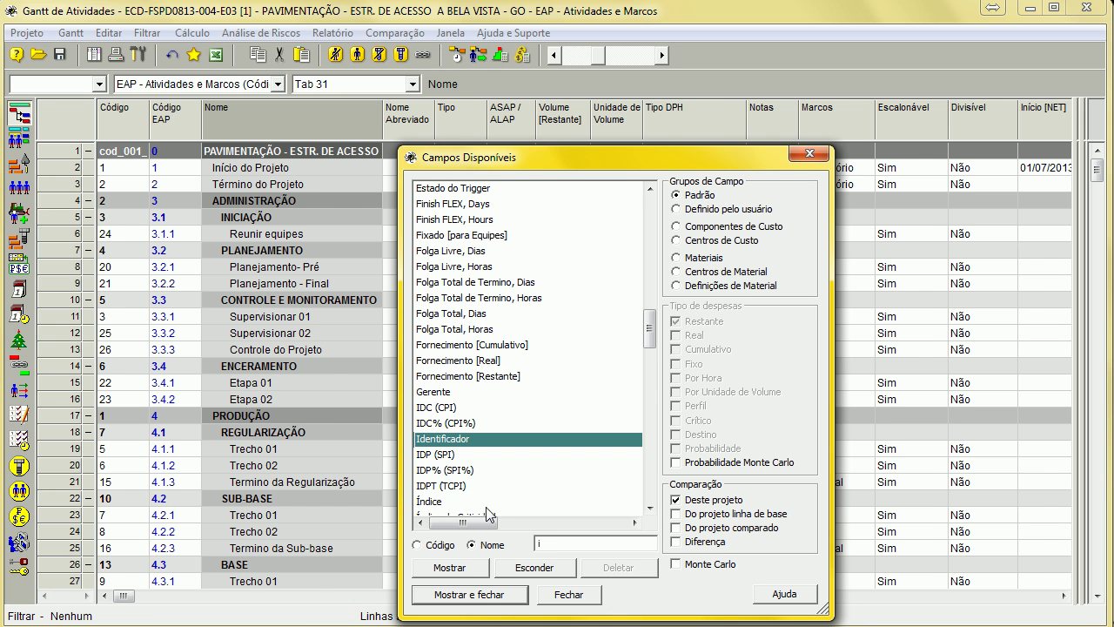
click(471, 594)
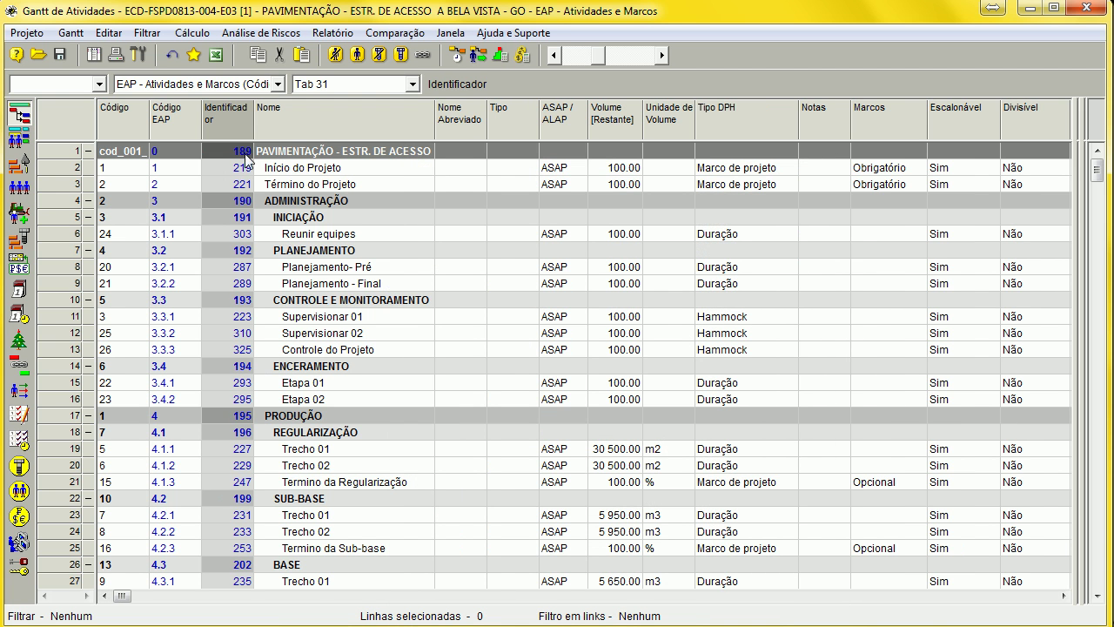
Add three new activities below Termino da Capa revestimento at the end of the CBUQ phase
click(231, 401)
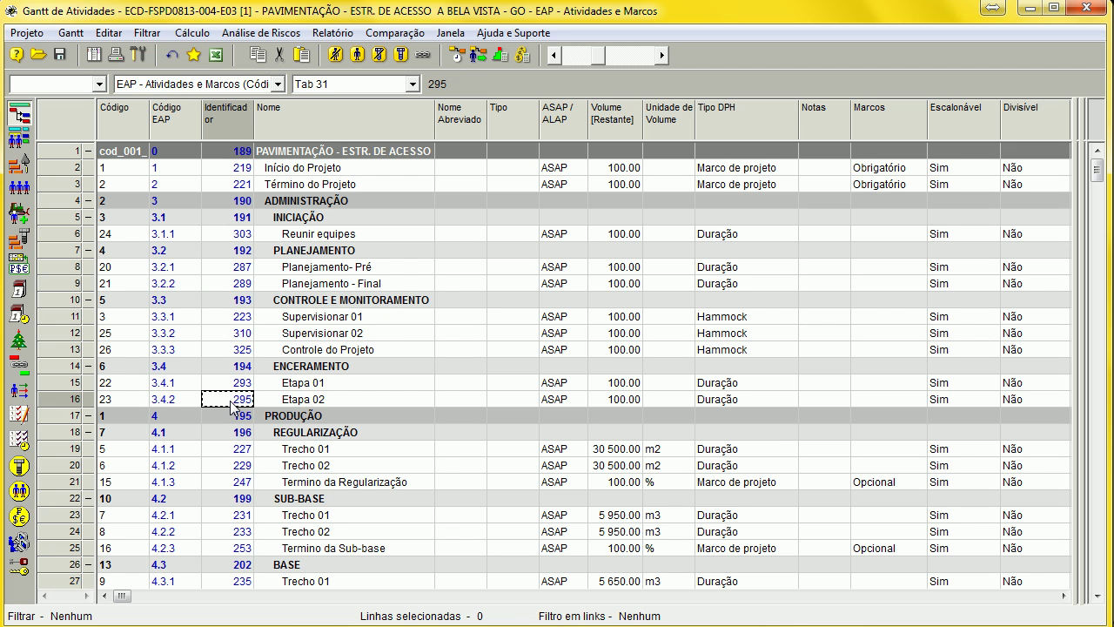
click(297, 515)
scroll(297, 517, down, 5)
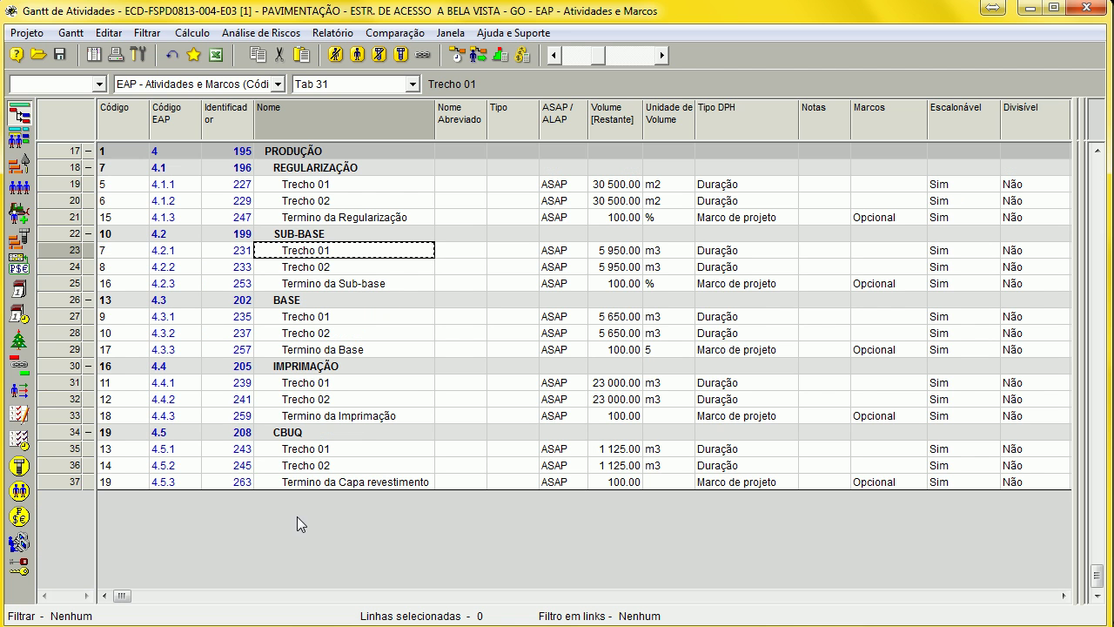
click(328, 485)
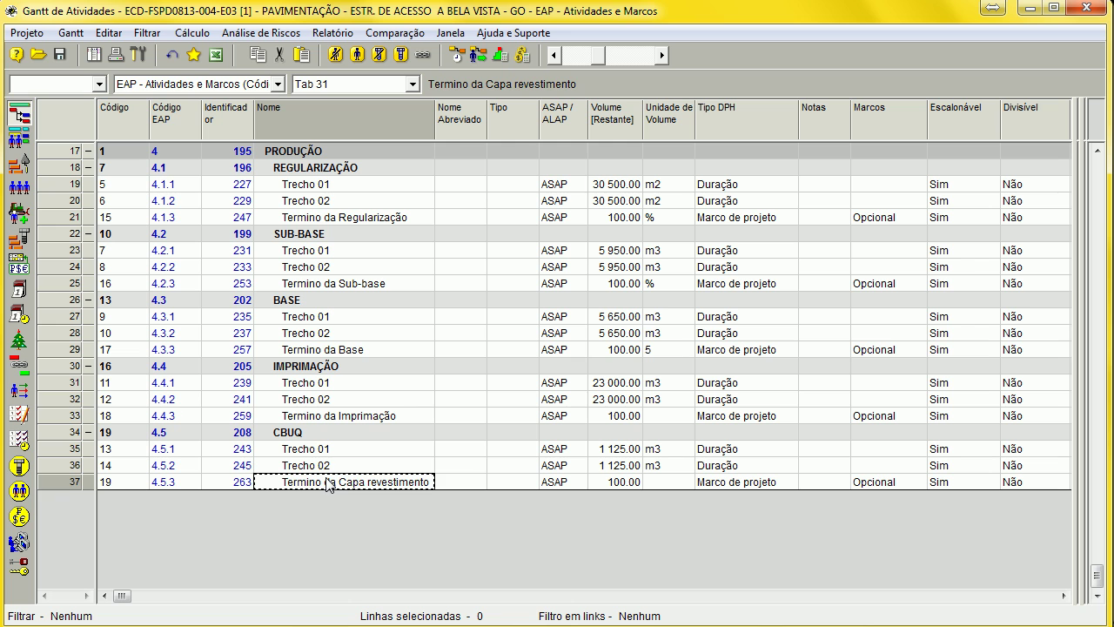
key(Down)
key(Down)
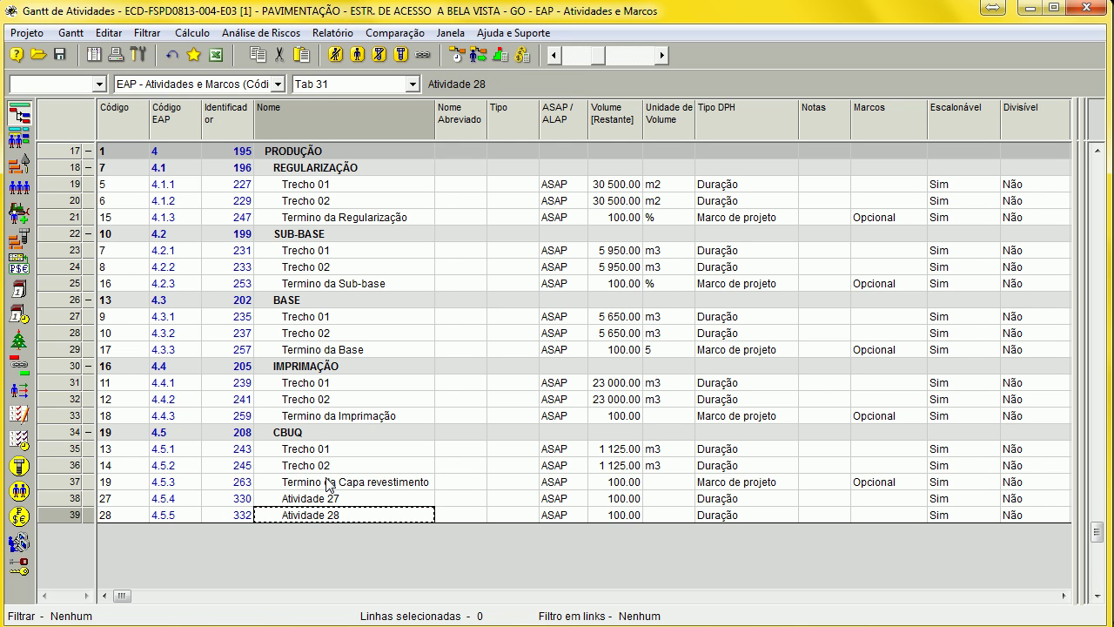
key(Down)
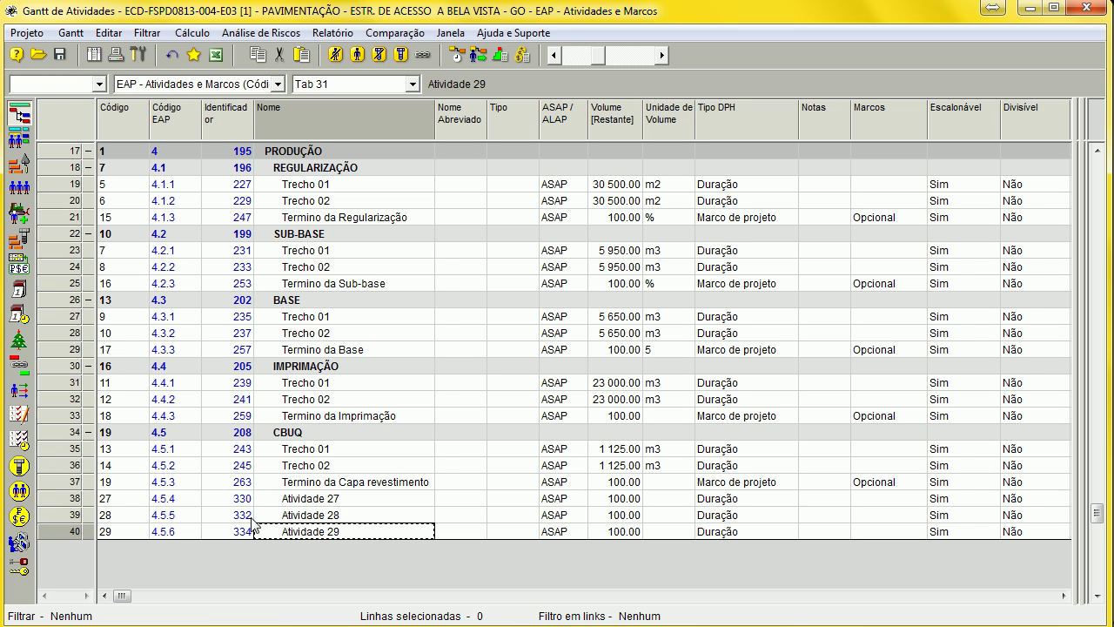
Move the last new activity from CBUQ into the IMPRIMAÇÃO phase, after Termino da Imprimação
click(75, 533)
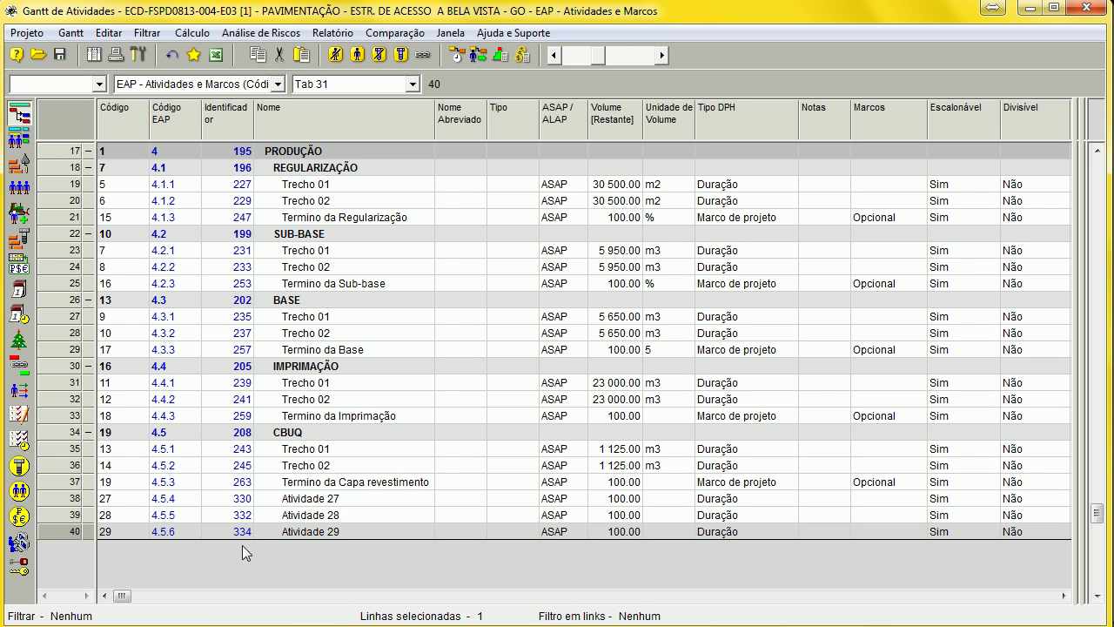
right_click(44, 418)
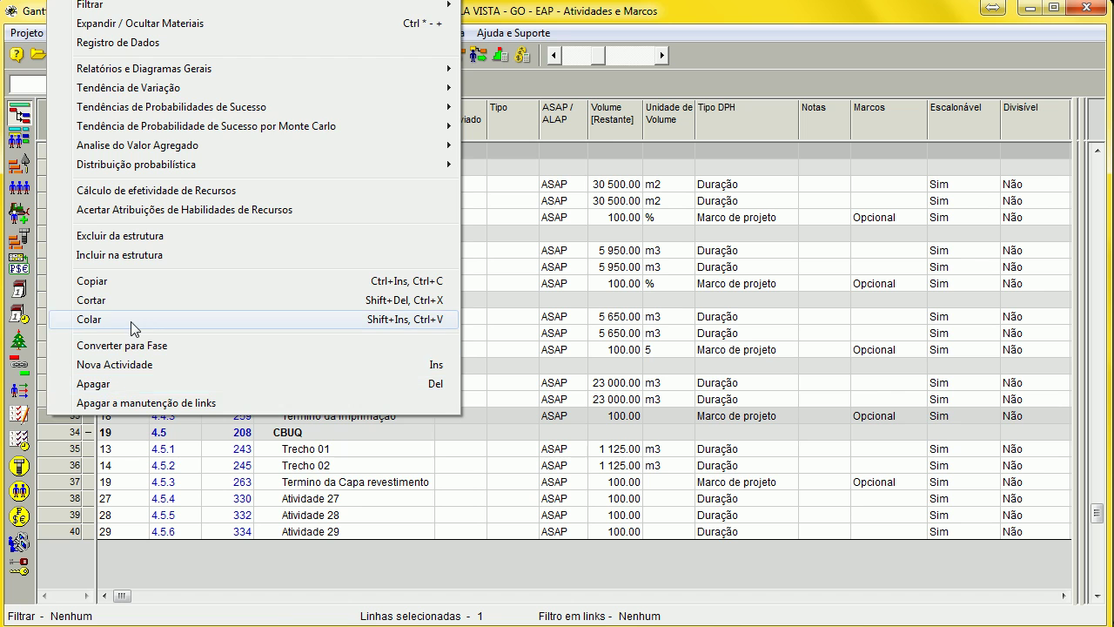
click(90, 319)
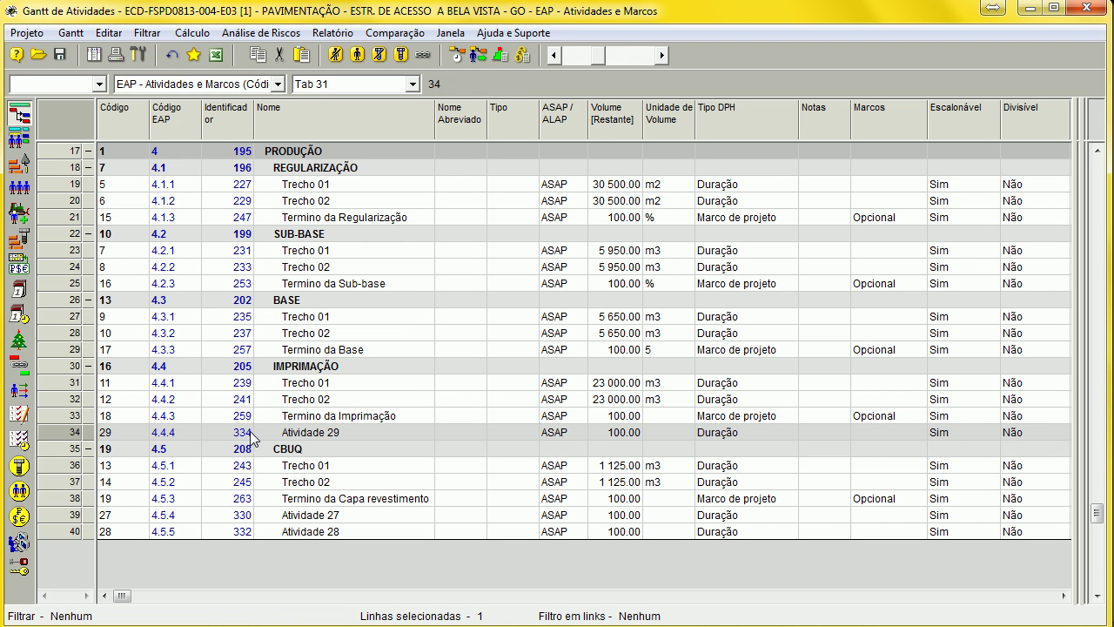
Delete the three new activities from the IMPRIMAÇÃO and CBUQ phases
ctrl+click(77, 532)
ctrl+click(77, 521)
key(Delete)
key(Return)
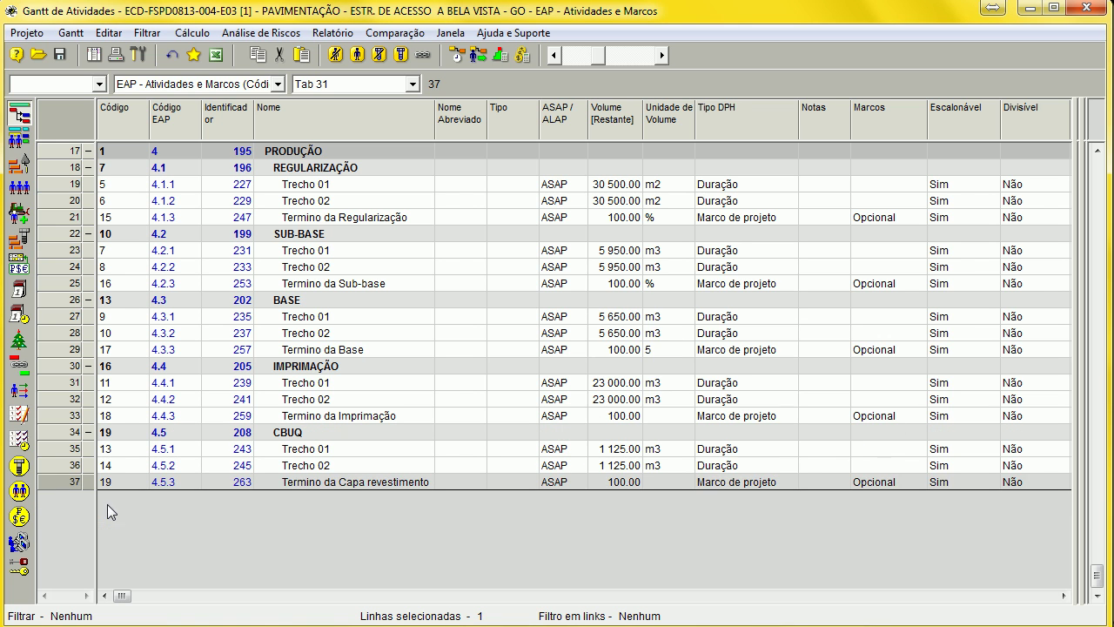
Insert two new activities below Termino da Capa revestimento
click(354, 486)
key(Insert)
key(Insert)
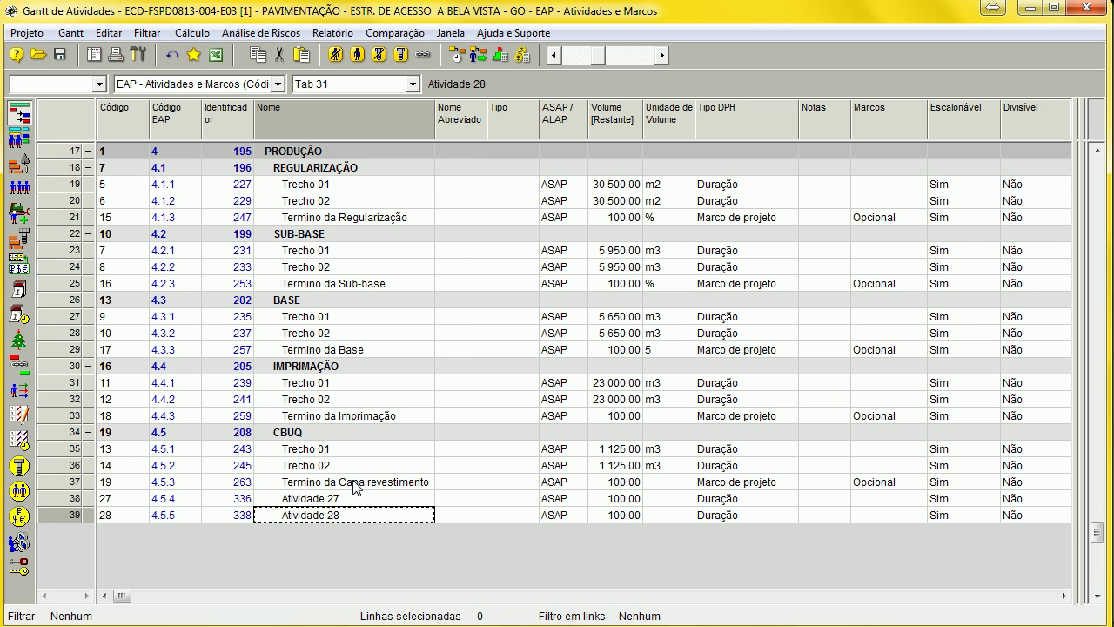
Delete the two activities below Termino da Capa revestimento and accept the deletion
click(66, 512)
shift+click(66, 514)
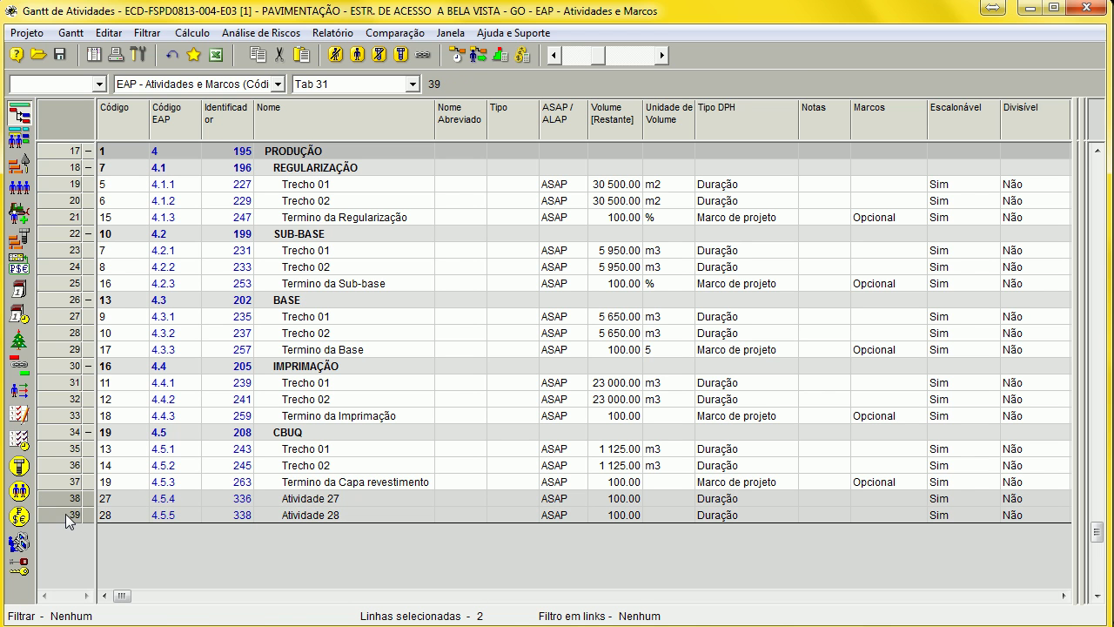
key(Delete)
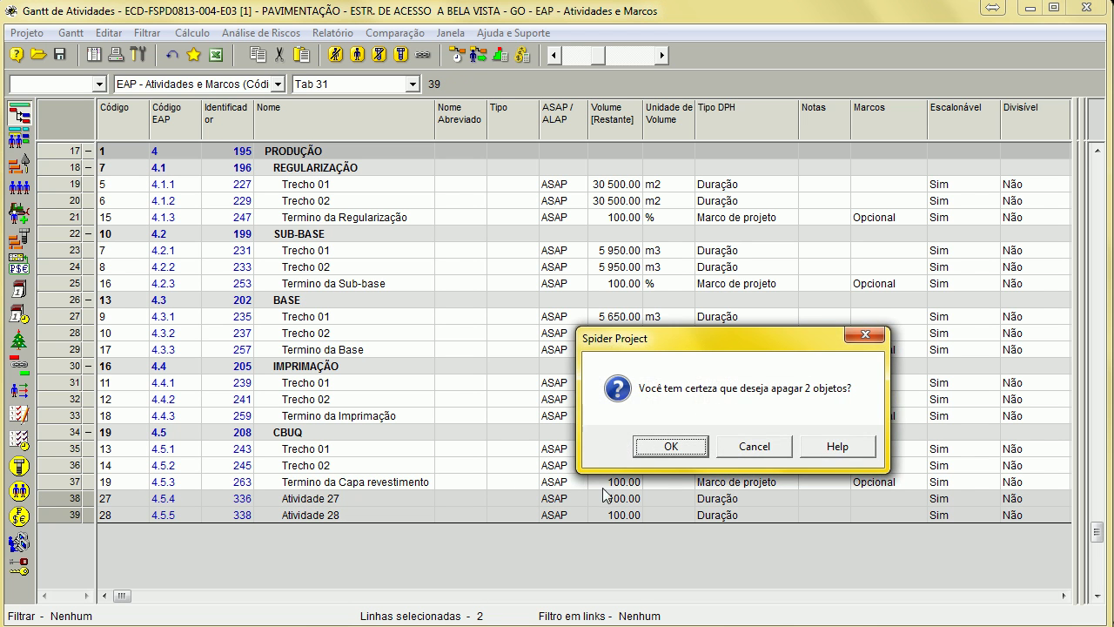
click(682, 449)
Narrow the Código, Código EAP, Identificador and Nome columns and widen the Nome Abreviado column
drag(254, 129, 137, 120)
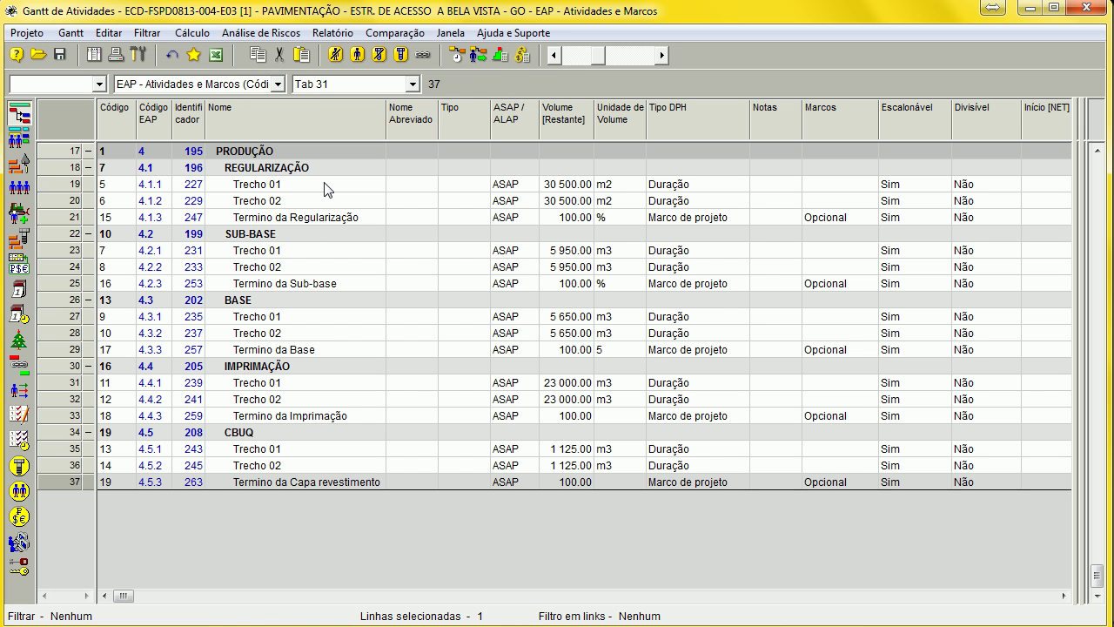
click(241, 338)
scroll(228, 279, up, 6)
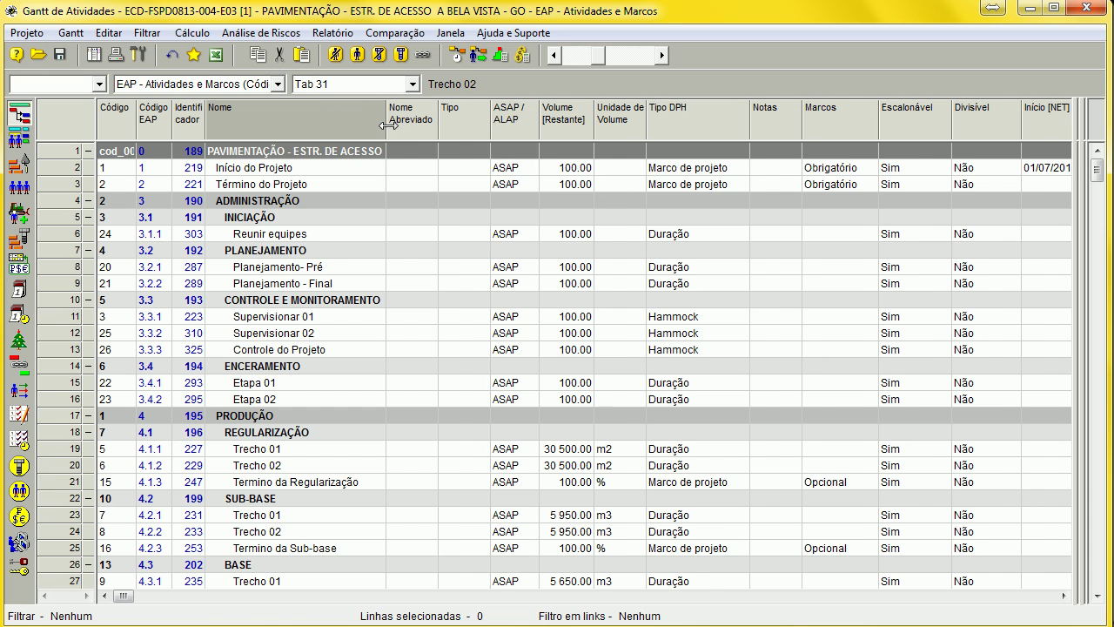
drag(387, 126, 409, 126)
click(357, 151)
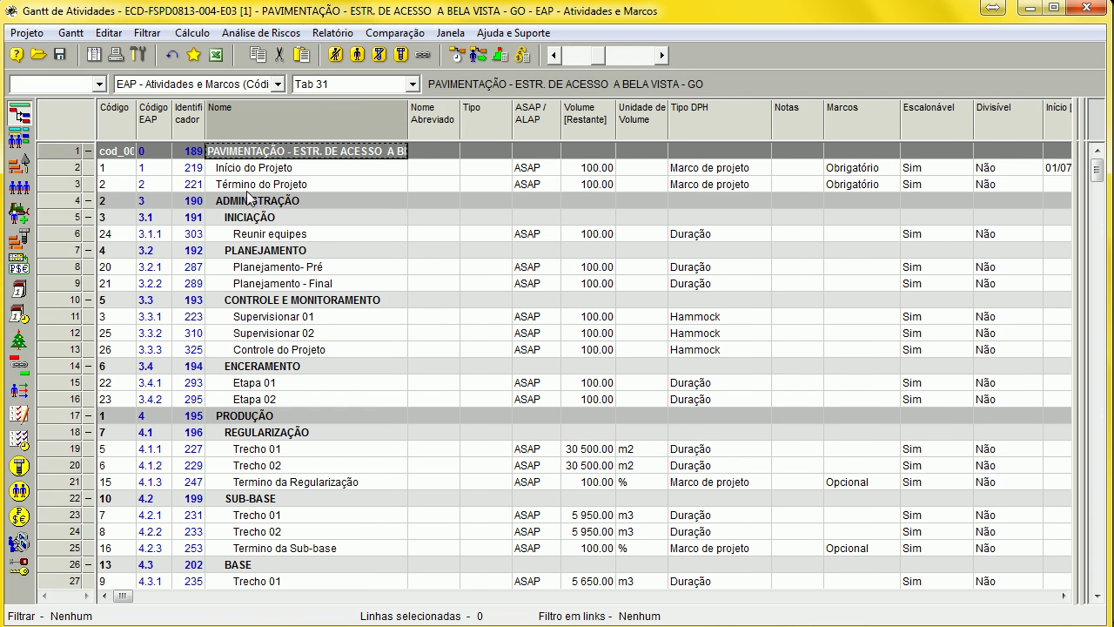
drag(408, 118, 488, 122)
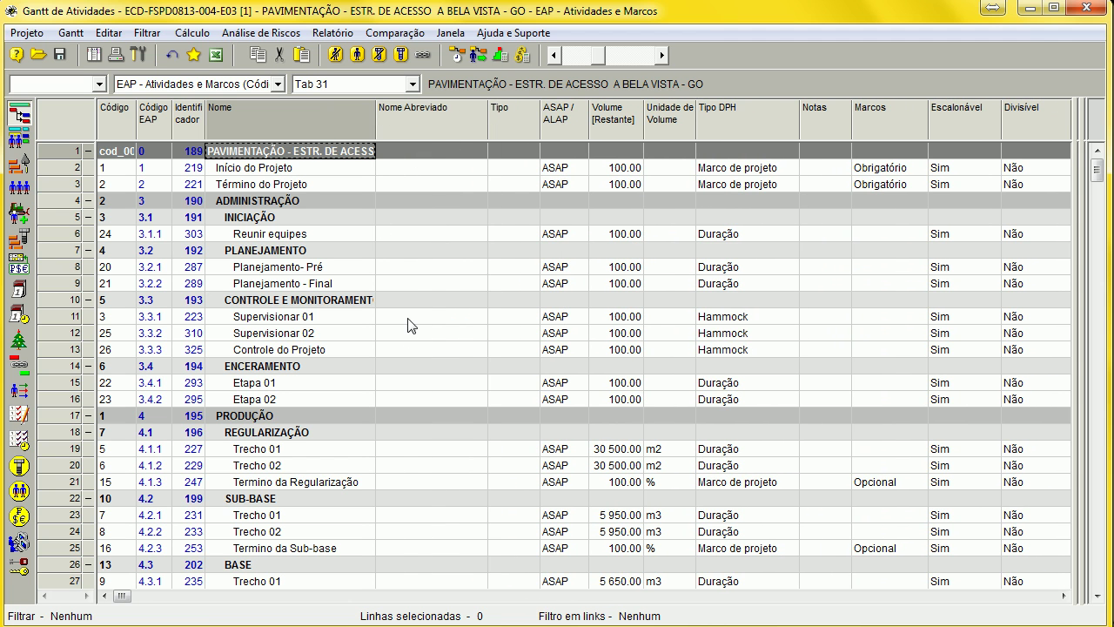
Widen the Tipo column slightly in the activity table
click(411, 283)
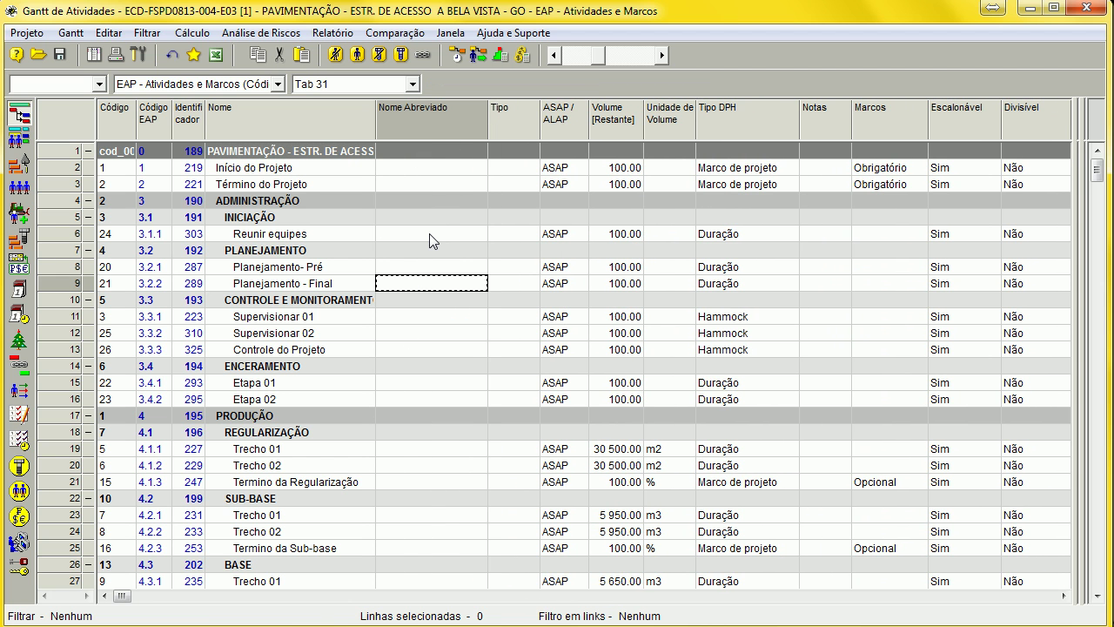
drag(540, 124, 566, 124)
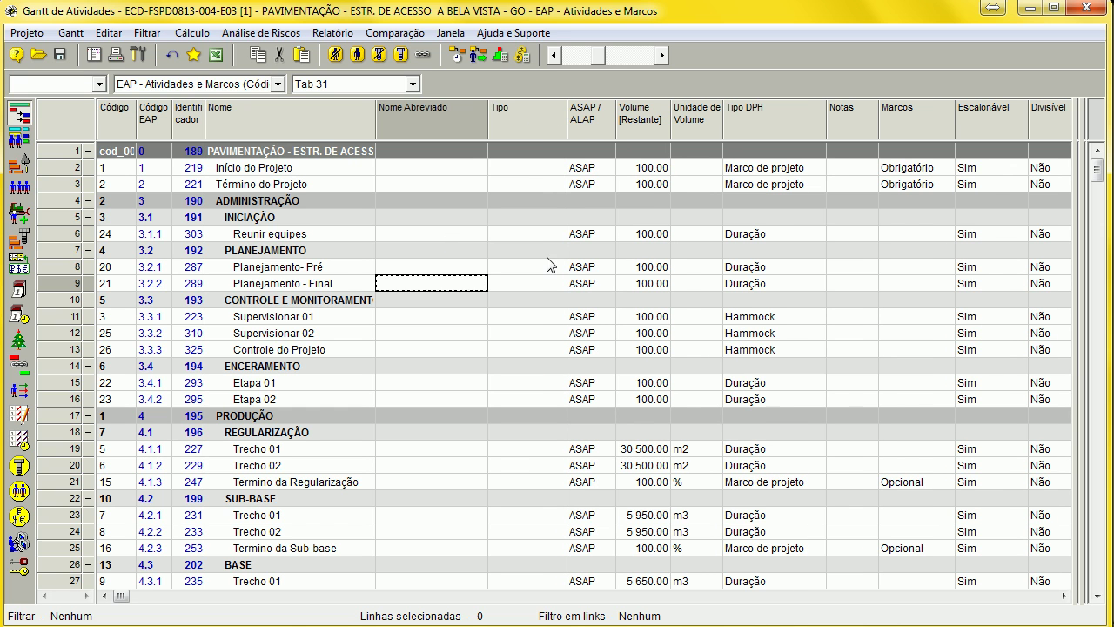
click(547, 284)
text(fdsfsdf)
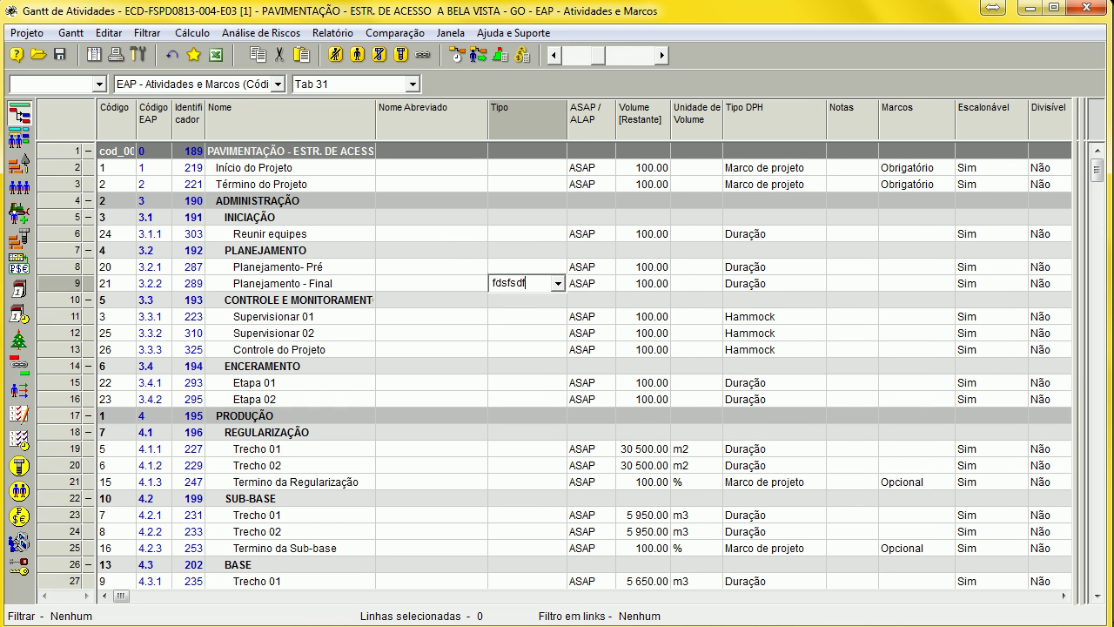
key(BackSpace)
key(BackSpace)
key(BackSpace)
key(BackSpace)
key(BackSpace)
key(BackSpace)
key(BackSpace)
click(558, 284)
click(559, 284)
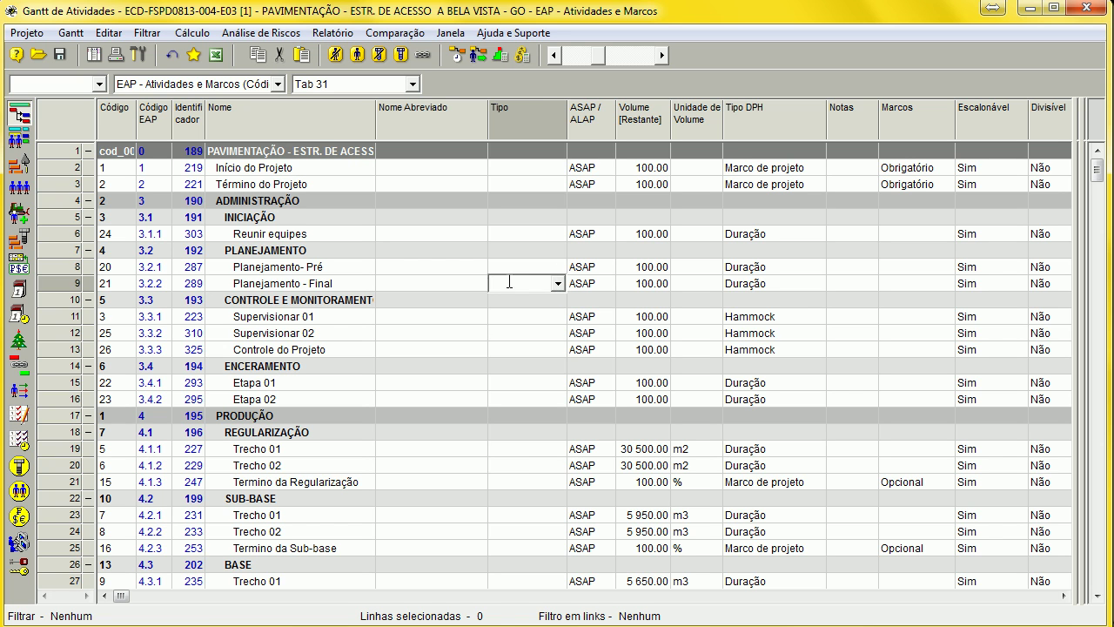
Give the Tipo field the alternative name "Tipo de atividade" in its field properties
click(531, 107)
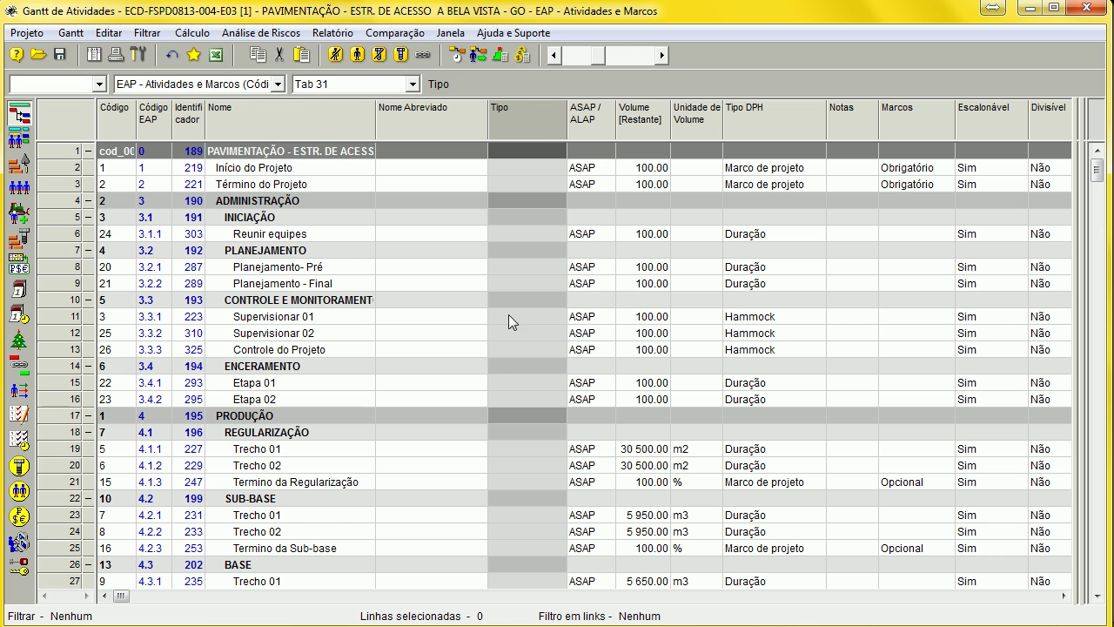
double_click(535, 127)
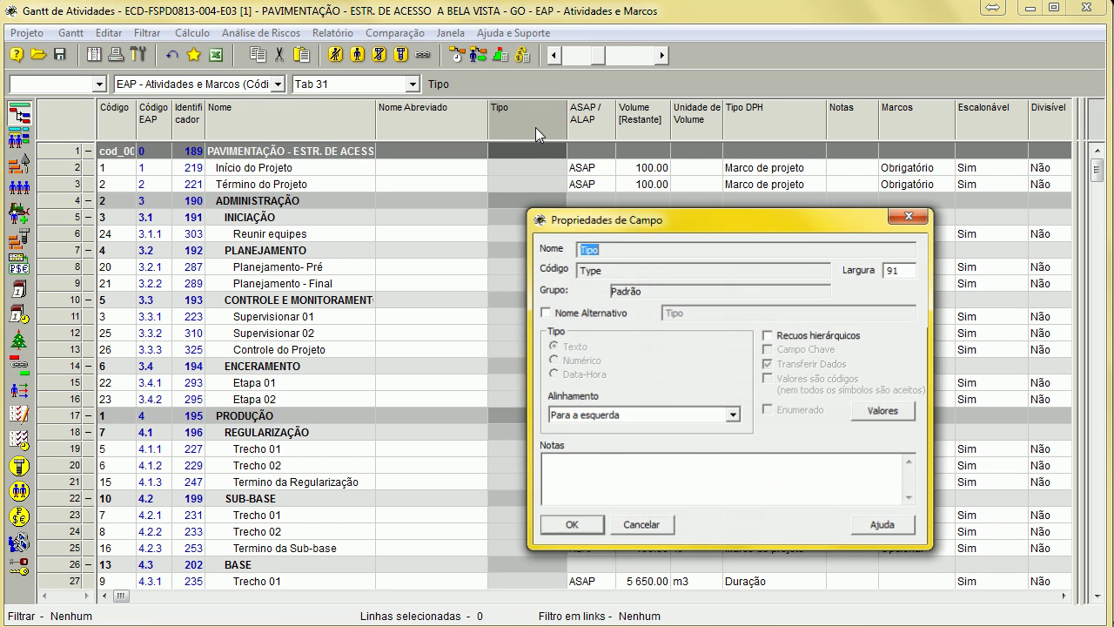
key(Tab)
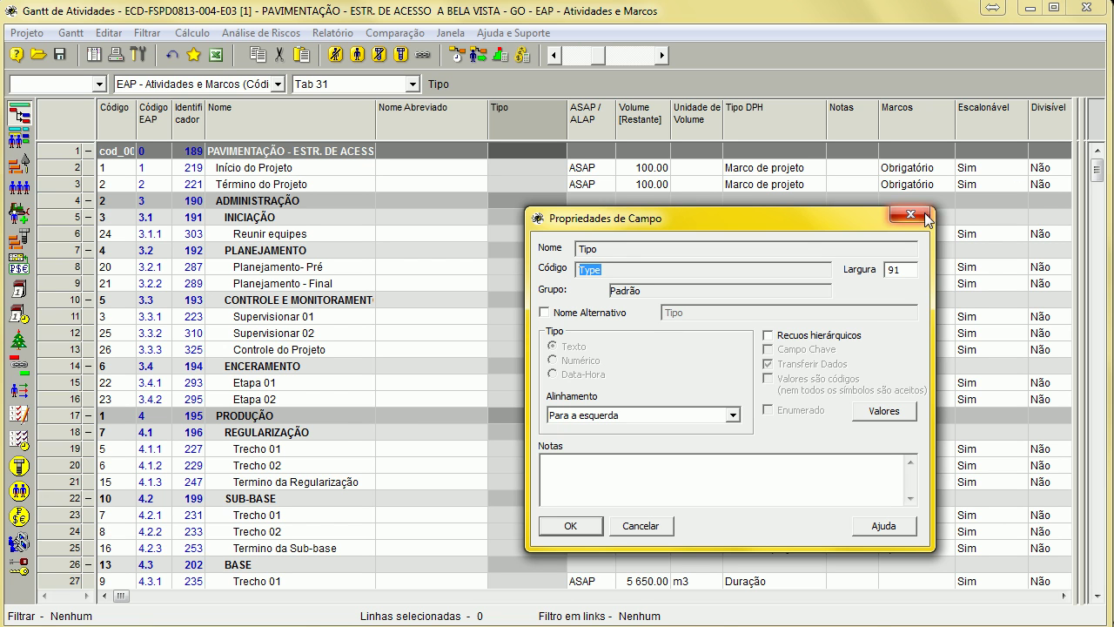
click(544, 312)
drag(705, 312, 621, 313)
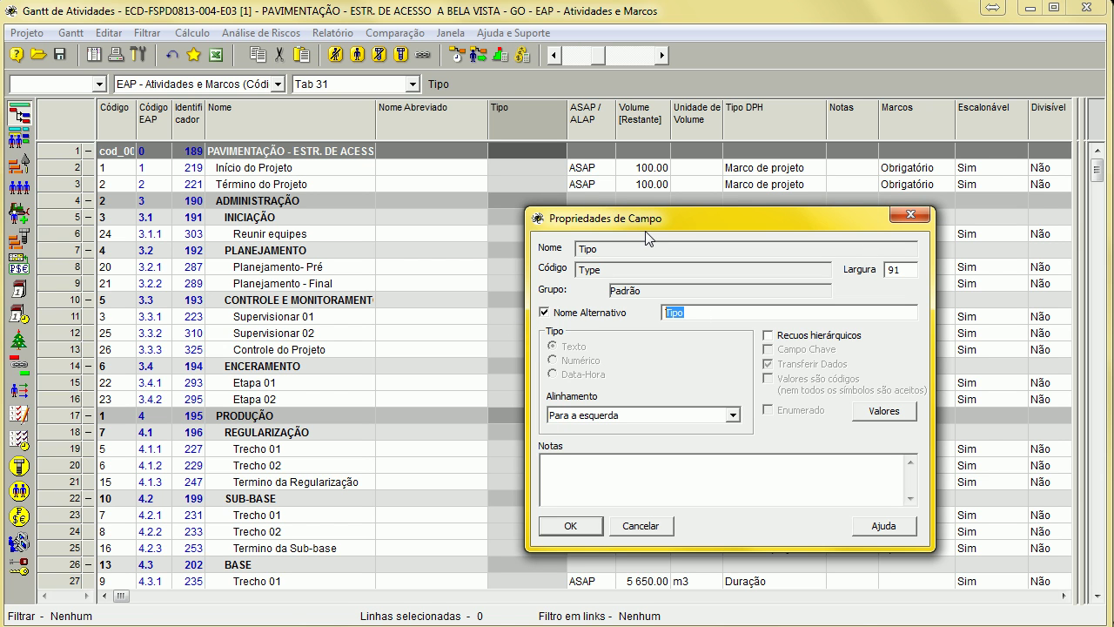
key(Right)
key(Right)
key(Right)
key(Right)
text(de atividade)
click(570, 525)
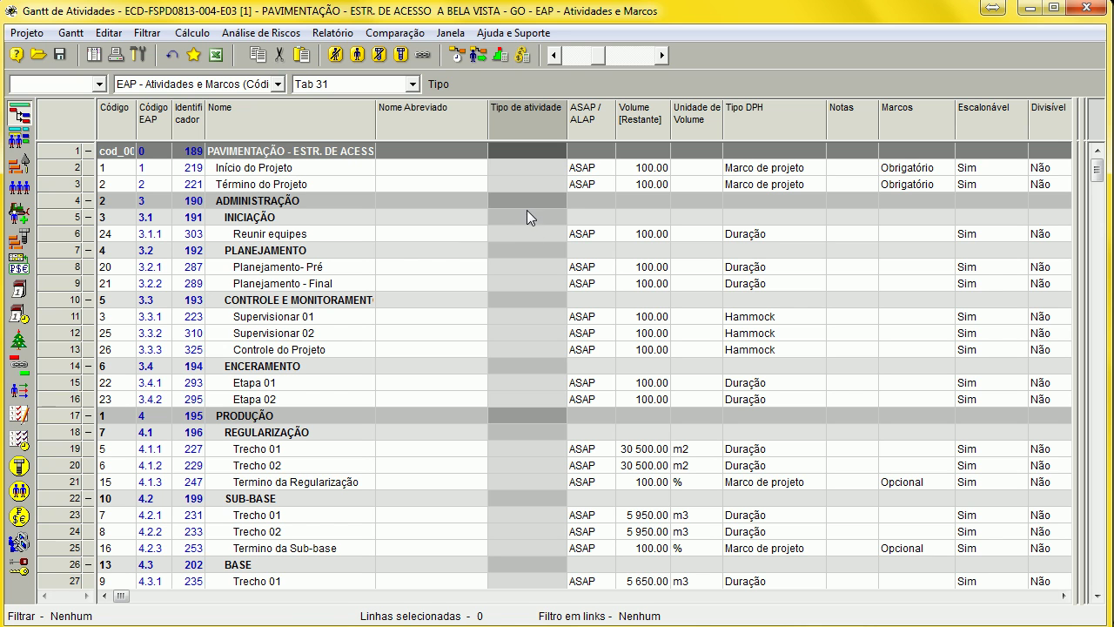
Set Tipo de atividade to "Administração" for the ADMINISTRAÇÃO phase and copy the value to all its subphases and activities
click(525, 207)
text(Administração)
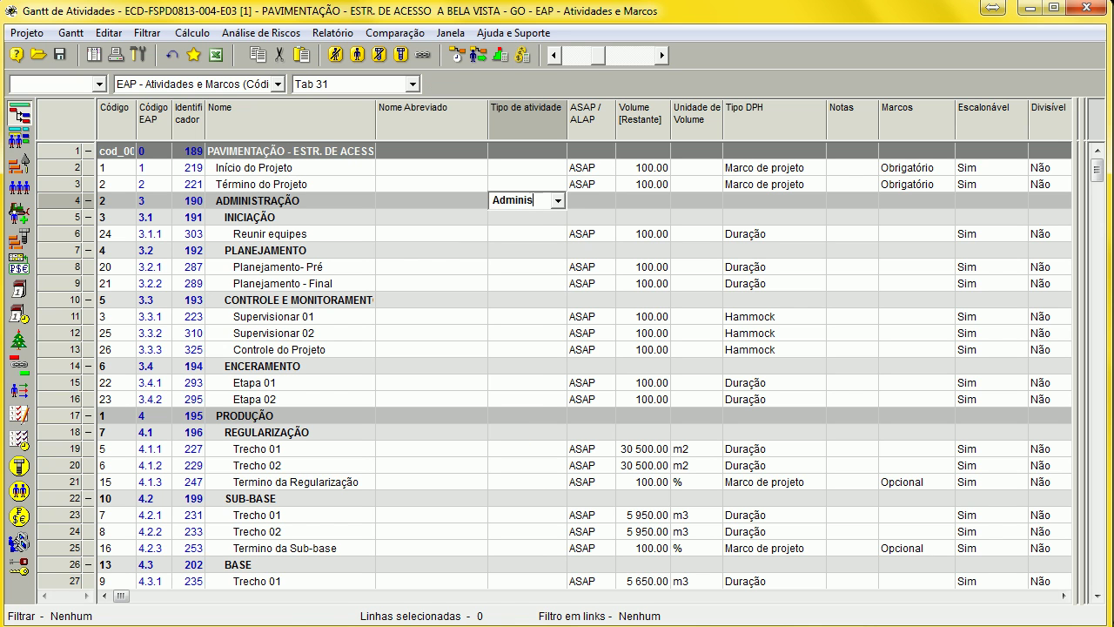
key(Return)
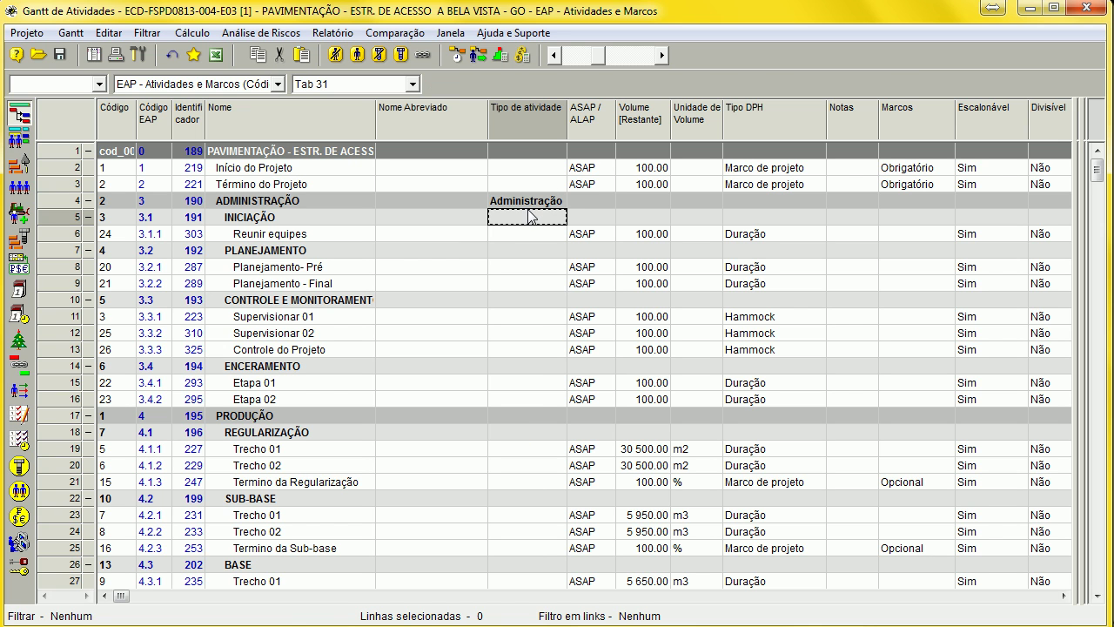
right_click(538, 199)
click(544, 226)
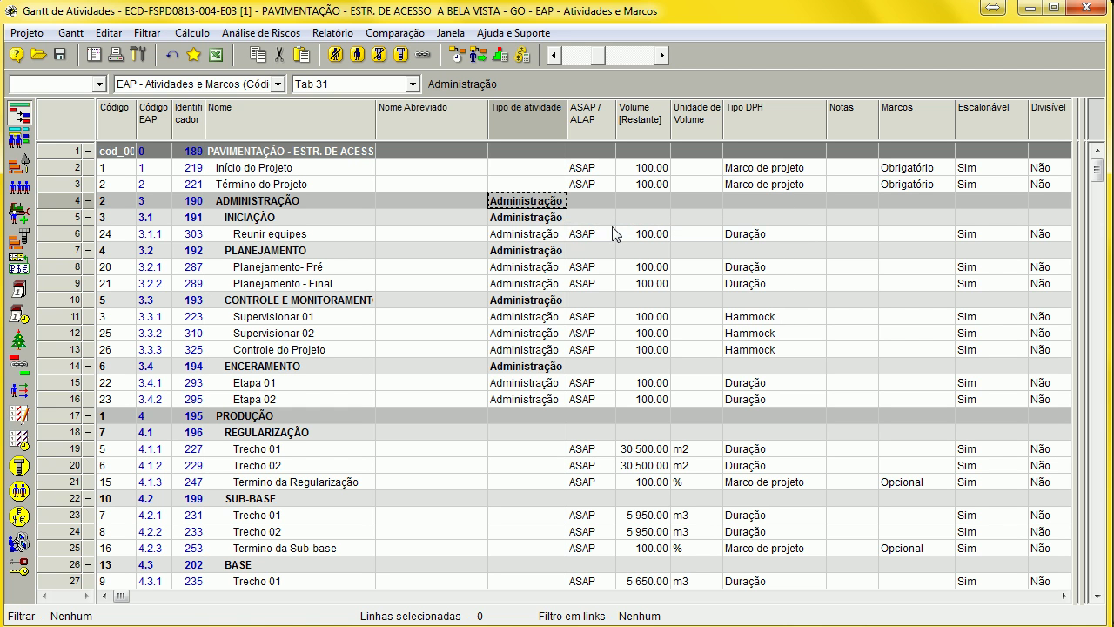
Clear the Tipo de atividade value from the ADMINISTRAÇÃO phase and its four subphase rows, keeping it only on the activities
click(535, 223)
click(541, 252)
click(535, 300)
click(534, 370)
key(Delete)
key(Return)
key(Up)
key(Up)
key(Up)
key(Up)
key(Up)
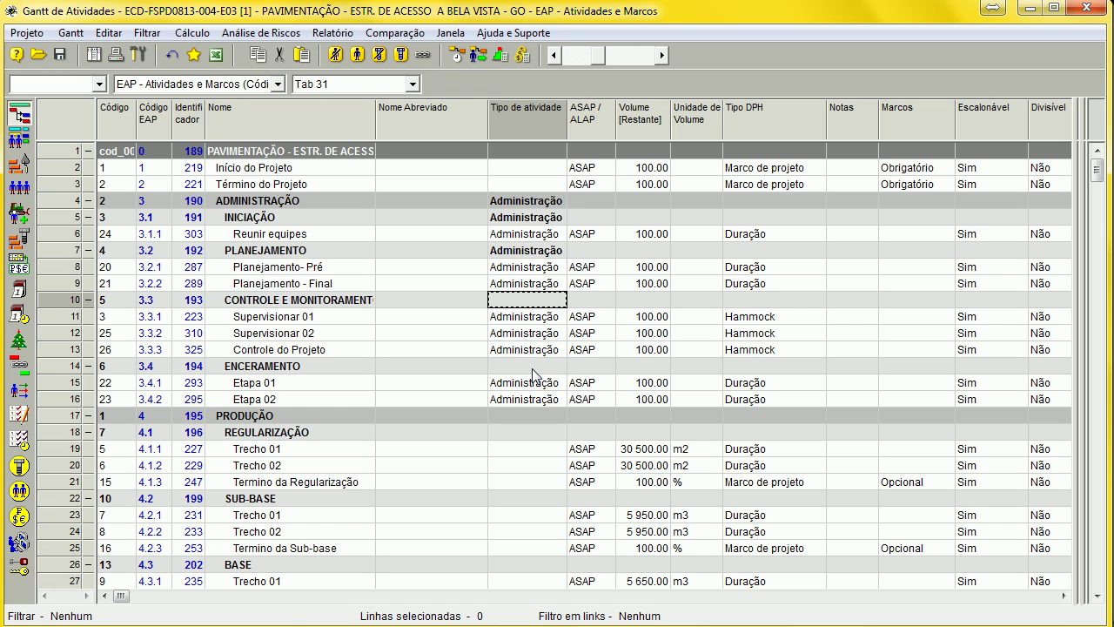
key(Up)
key(Up)
key(Up)
key(Up)
key(Up)
key(Delete)
key(Return)
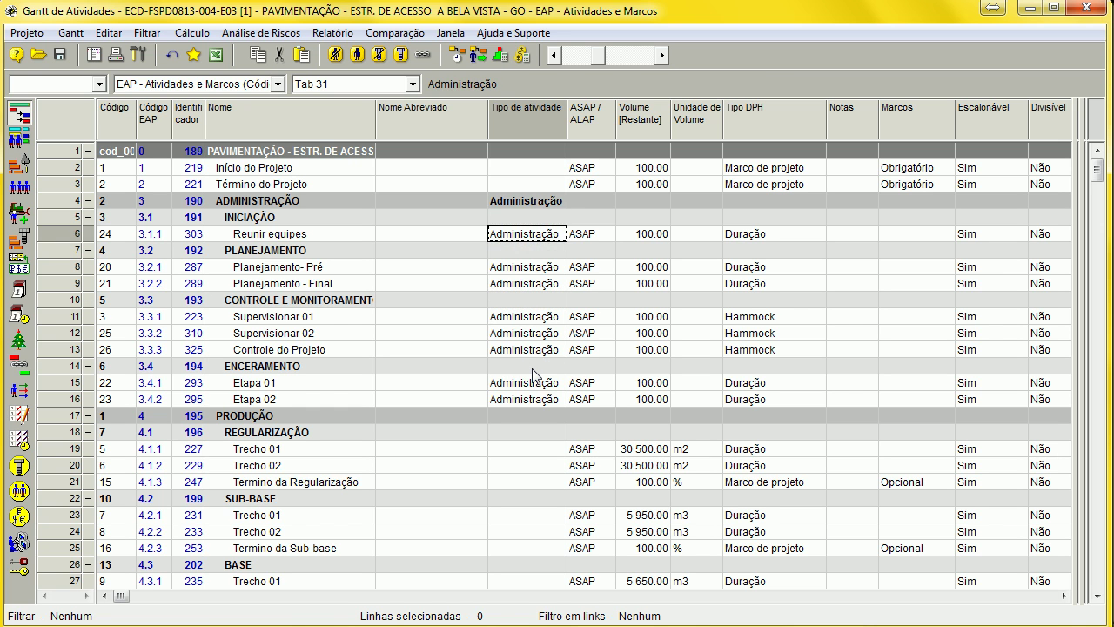
key(Up)
key(Up)
key(Delete)
click(533, 416)
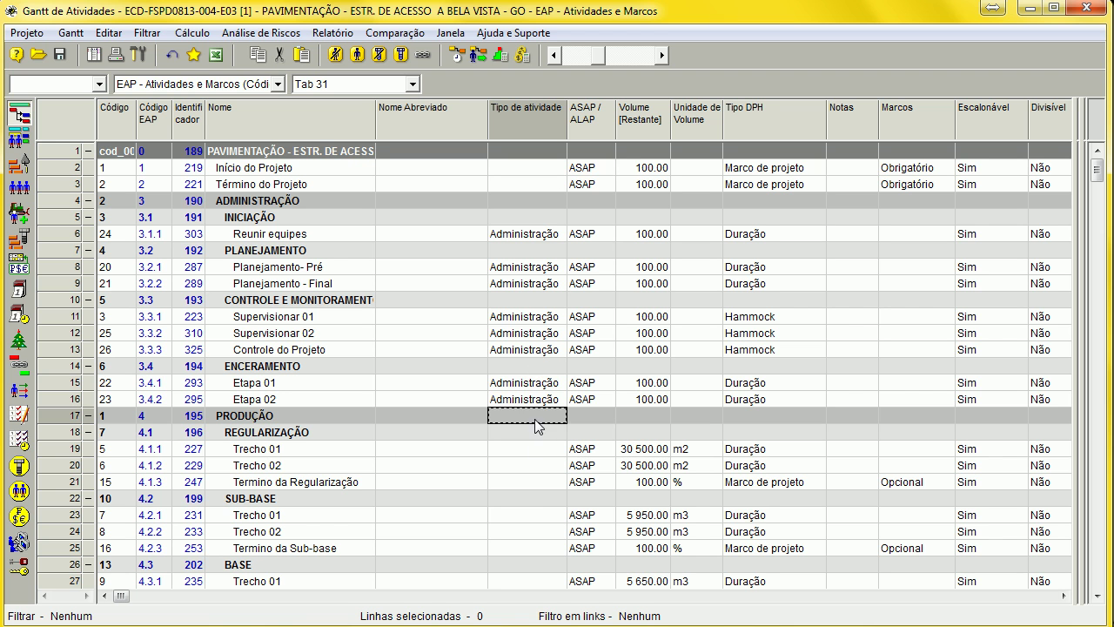
Widen the Tipo de atividade column to about 94
drag(567, 133, 570, 134)
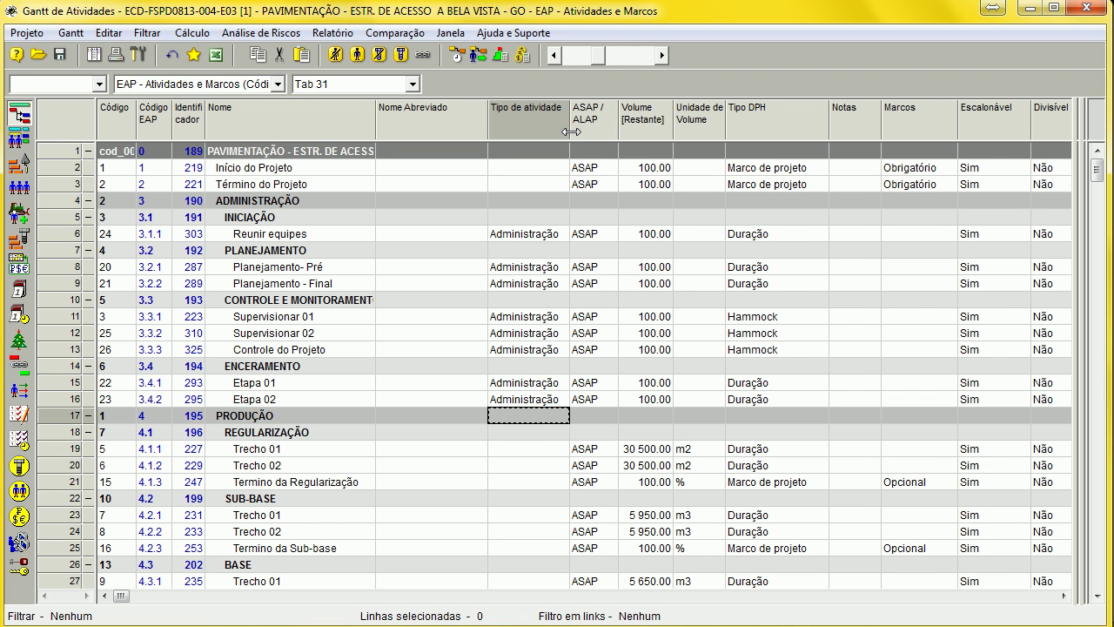
scroll(435, 475, down, 6)
scroll(435, 418, up, 6)
Add the note "Esse campo será utilizado para..." followed by "nas tabelas de gantt de atividades" to the Tipo de atividade field properties
double_click(531, 113)
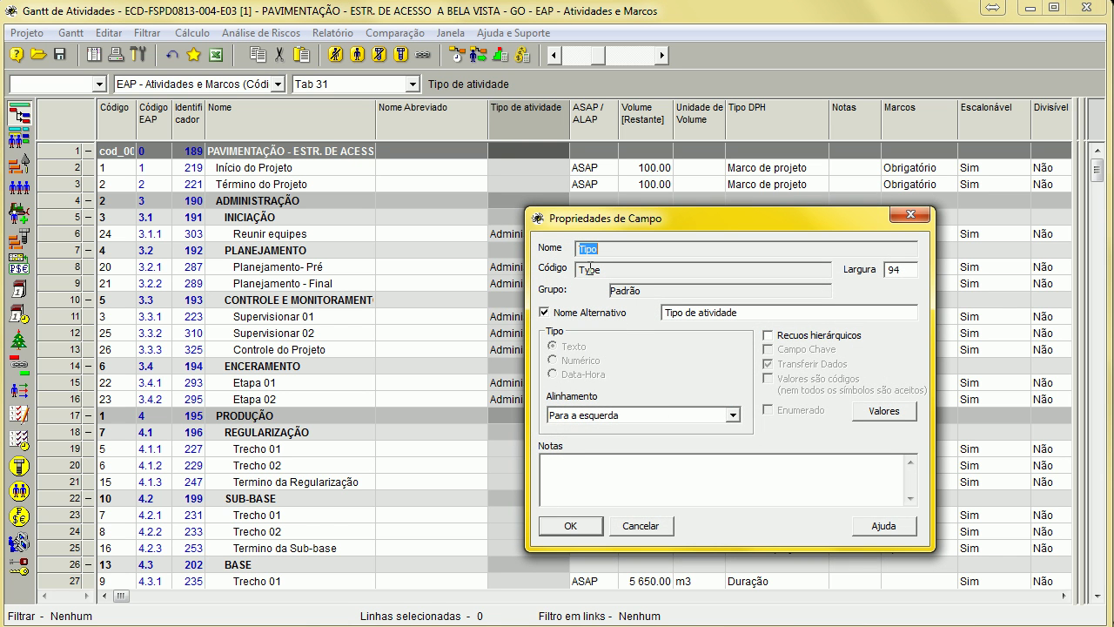
drag(752, 224, 646, 214)
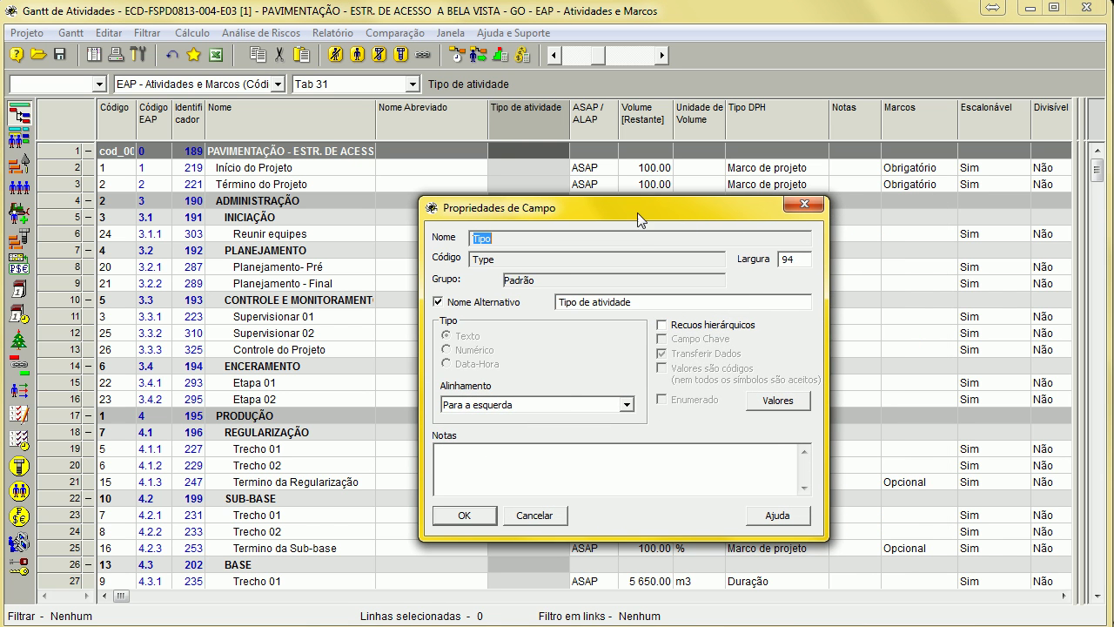
click(512, 470)
text(Esse ampo)
key(BackSpace)
key(BackSpace)
key(BackSpace)
text(campo será utiliz)
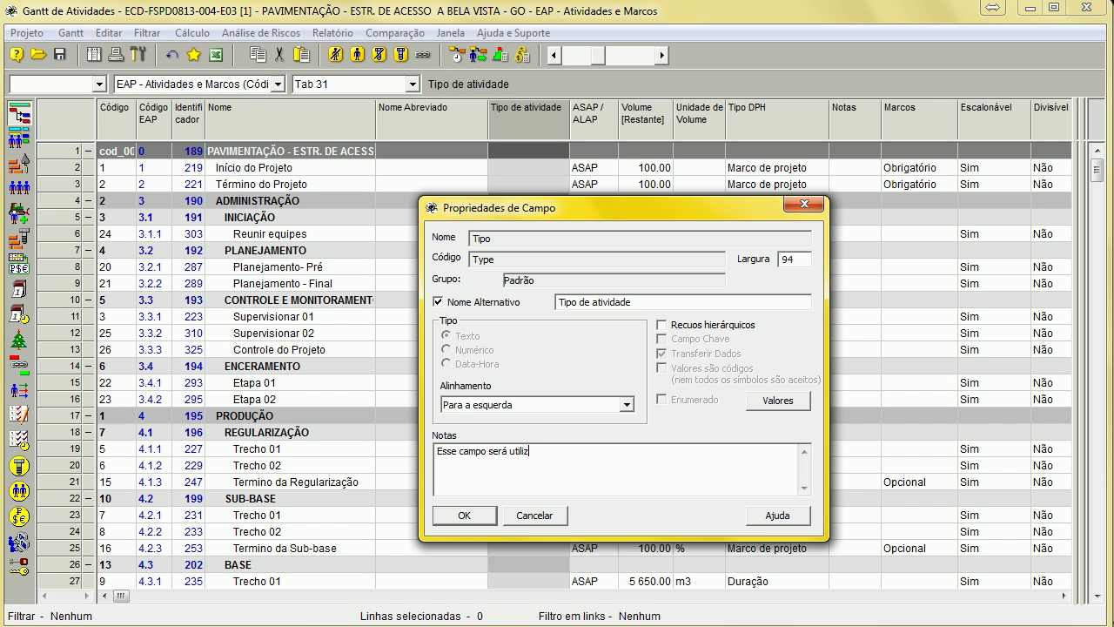
text(ado para...)
drag(581, 224, 543, 197)
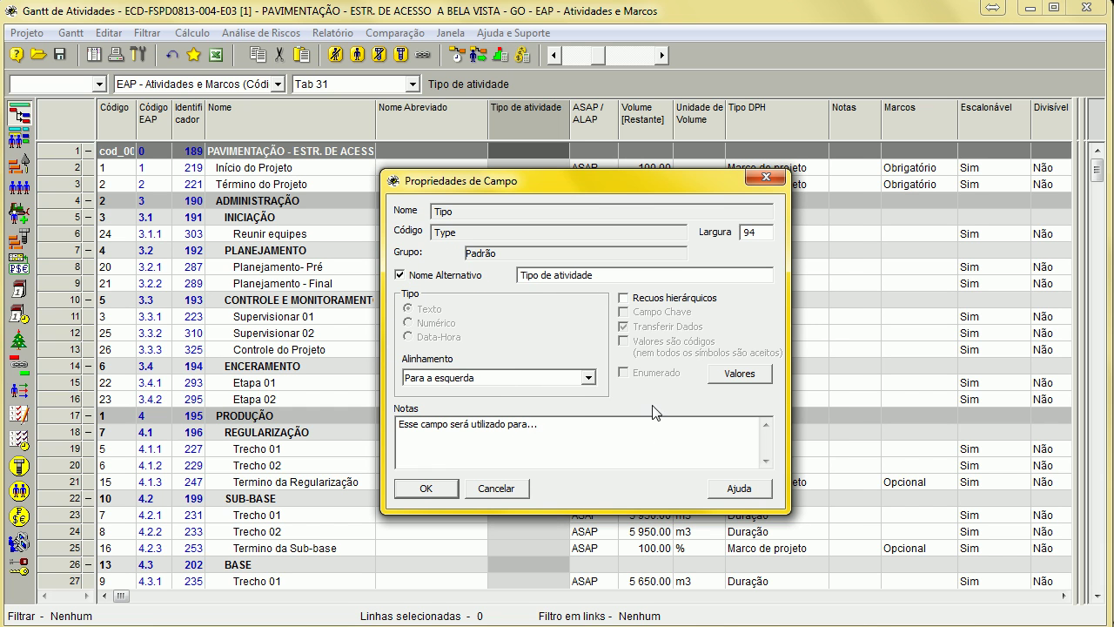
key(Return)
text(nas tabelas de)
text(gantt de atividades)
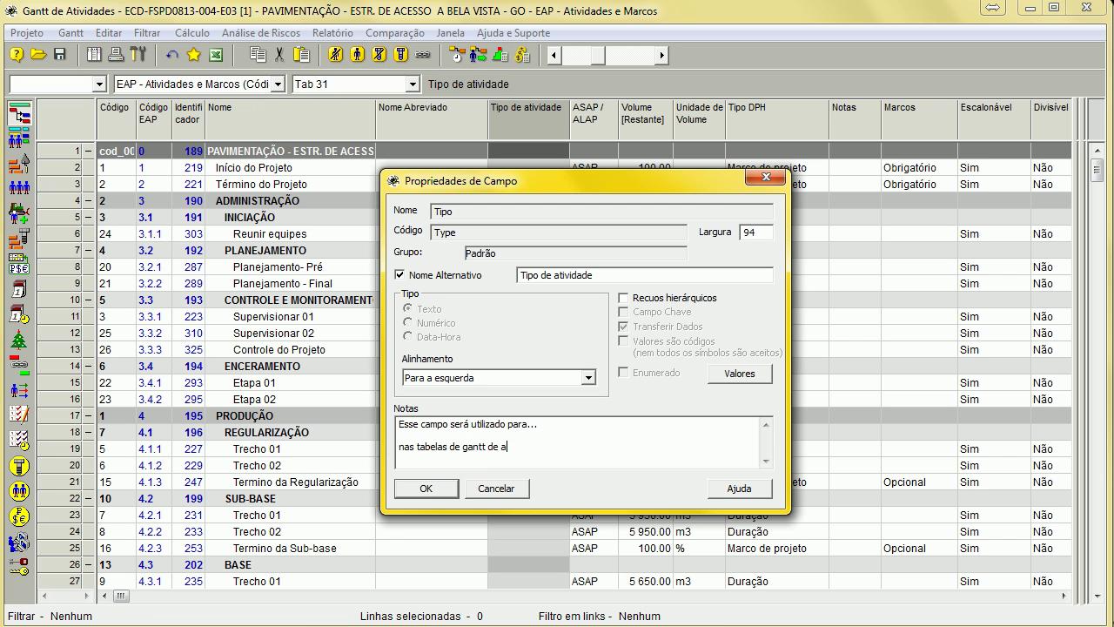
click(425, 489)
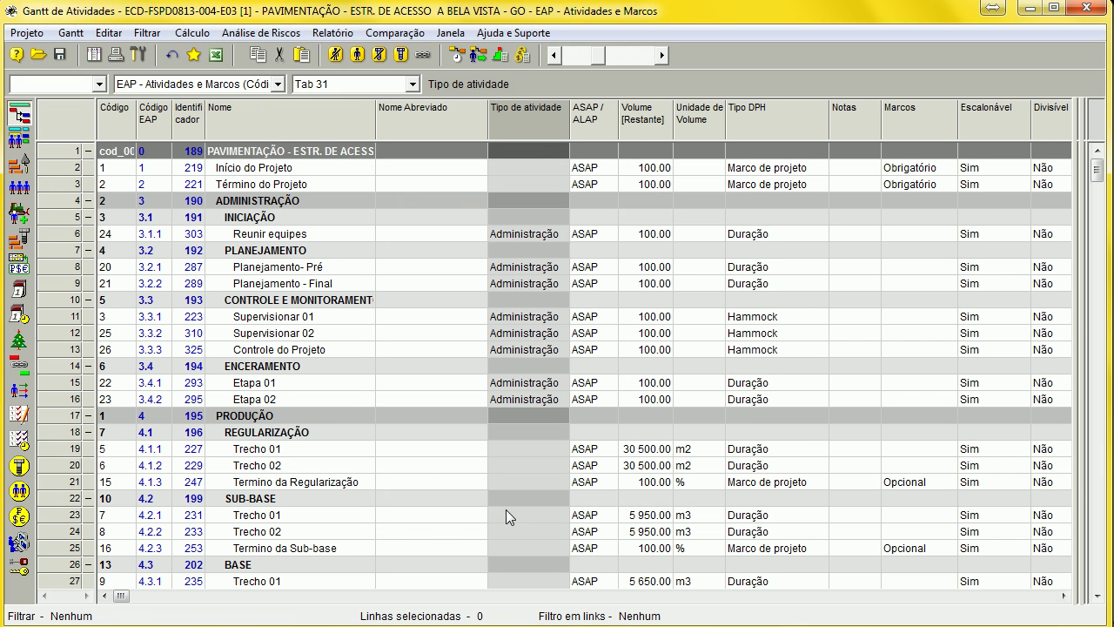
Shrink the Gantt window, view the project's Campos do Usuário table, and return to the activity Gantt
right_click(593, 115)
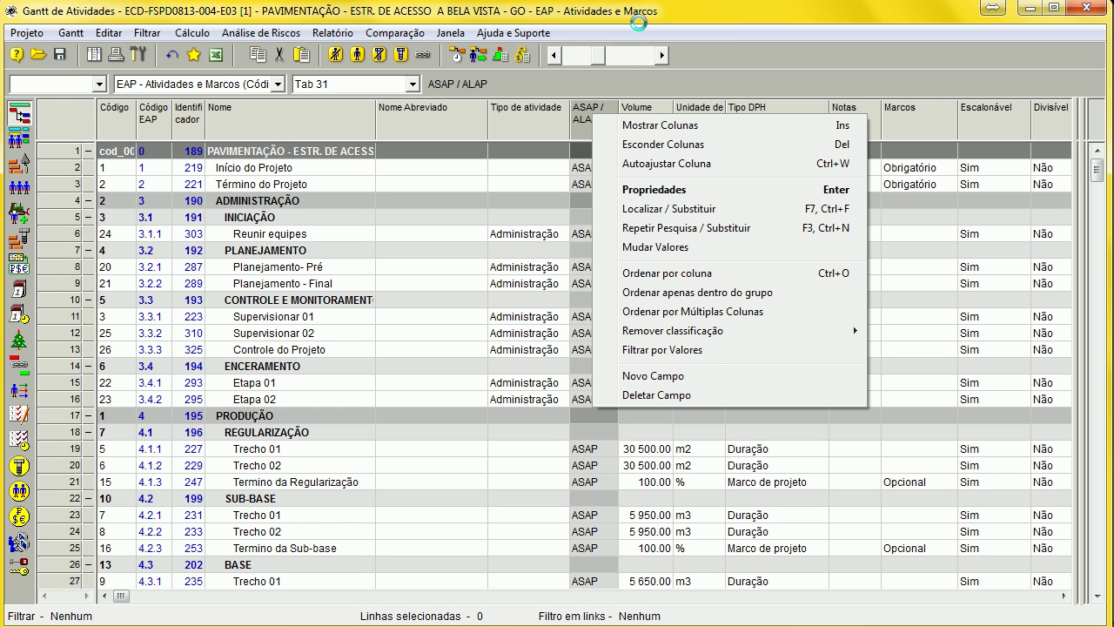
click(694, 15)
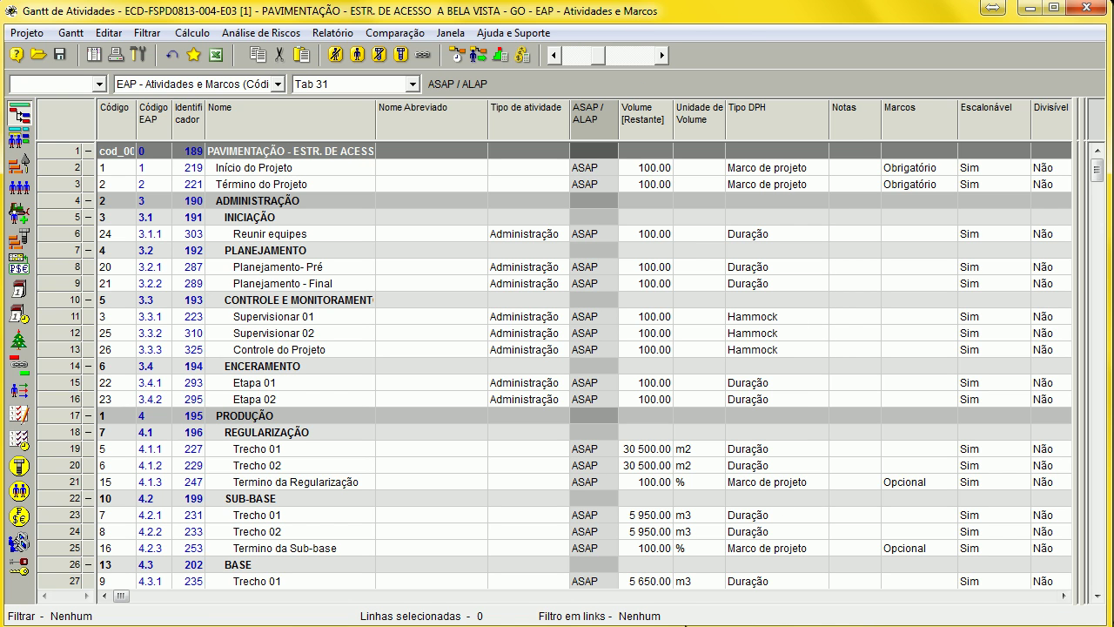
drag(680, 624, 680, 344)
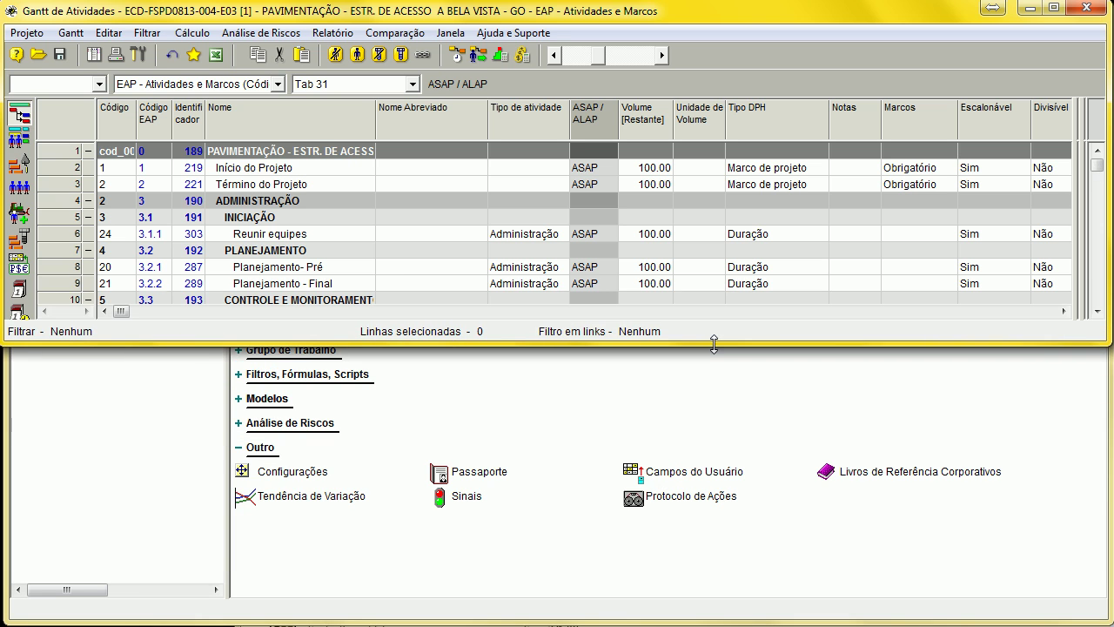
click(693, 473)
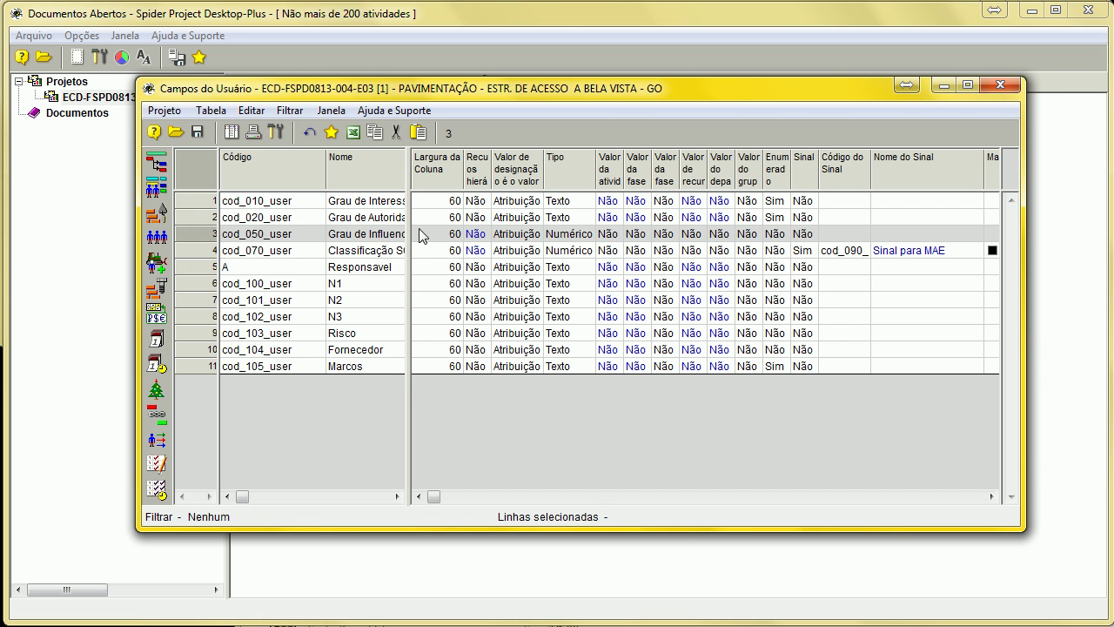
click(1000, 84)
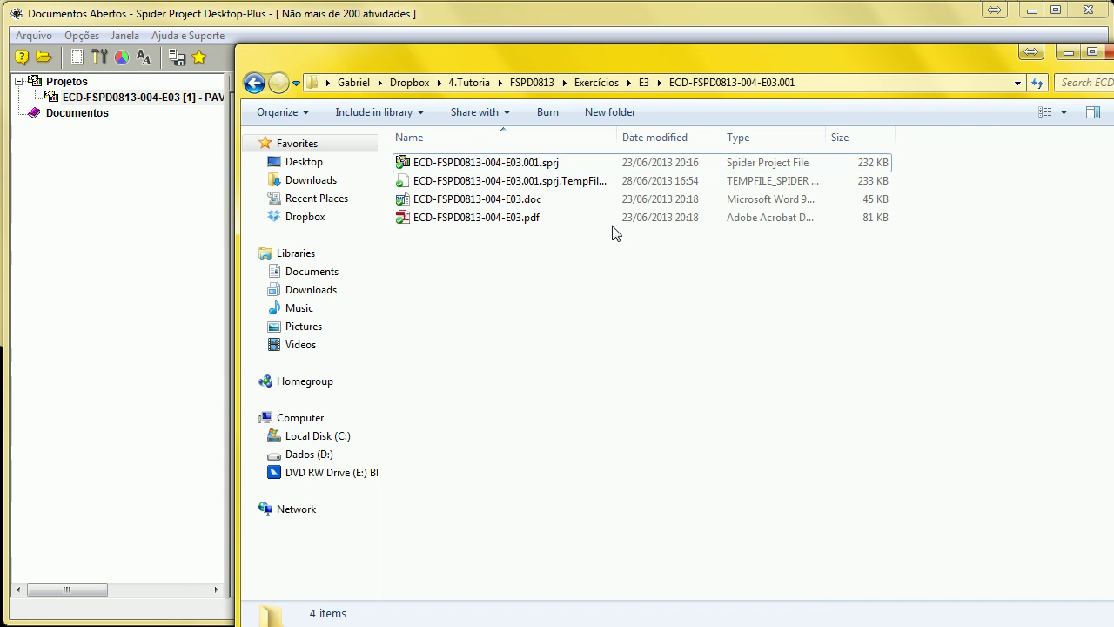
click(147, 246)
click(288, 130)
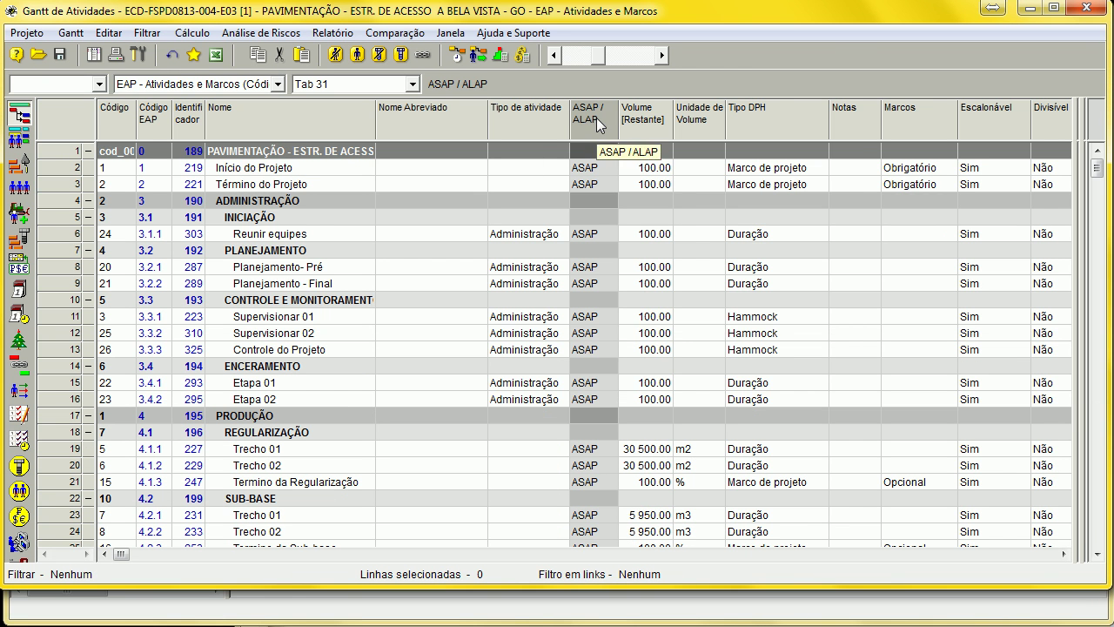
Show the user-defined field Grau de Interesse as a column before ASAP / ALAP
right_click(596, 117)
click(664, 129)
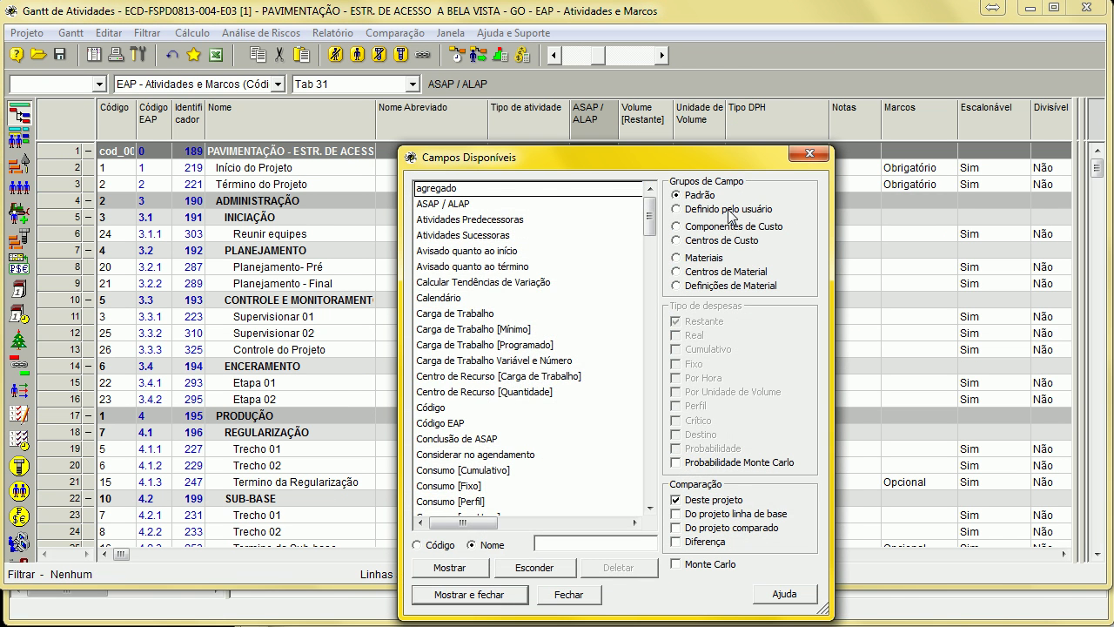
click(730, 212)
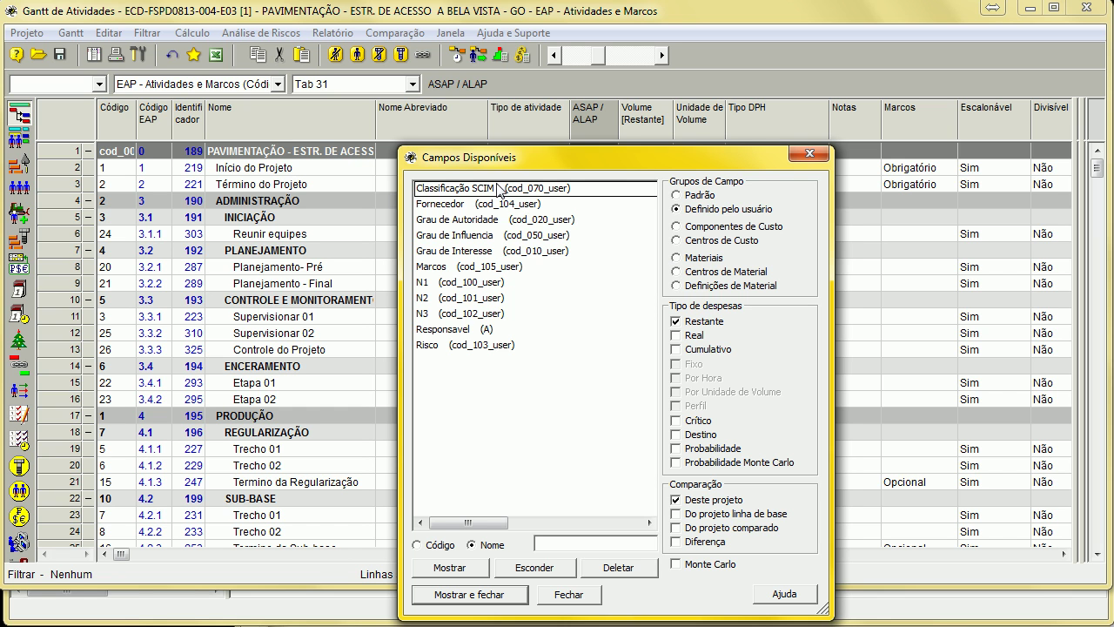
click(500, 251)
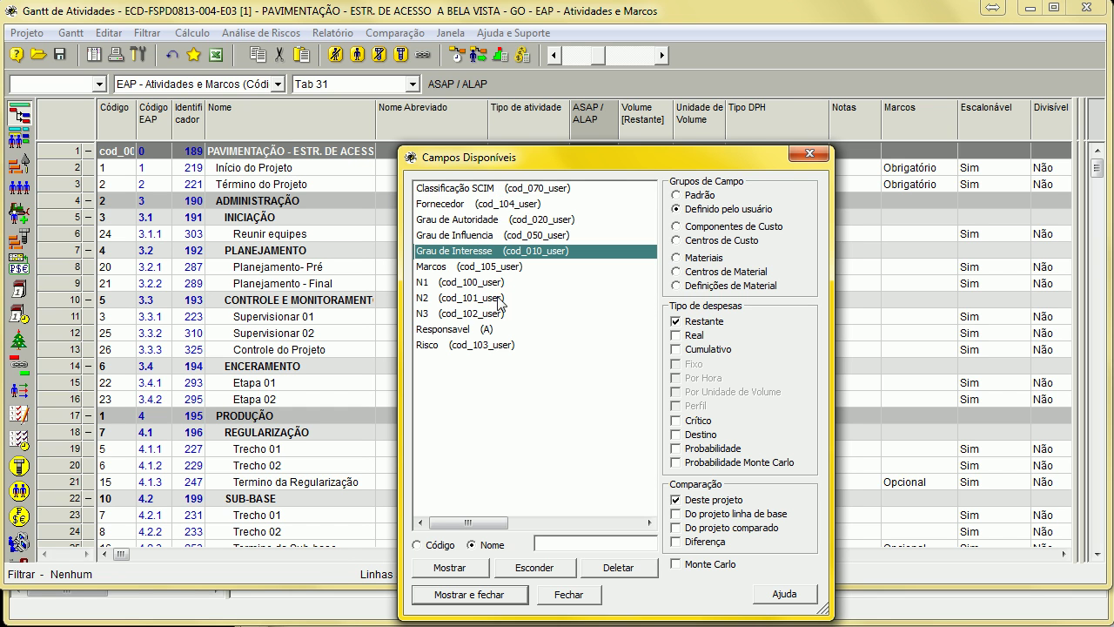
click(464, 572)
drag(578, 151, 943, 159)
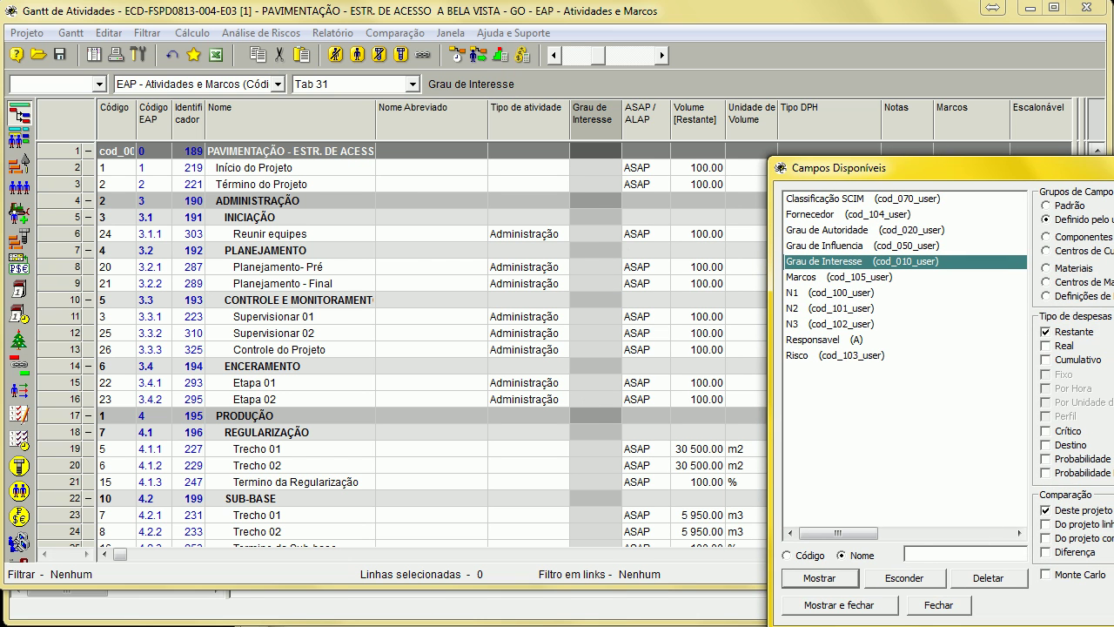
click(939, 605)
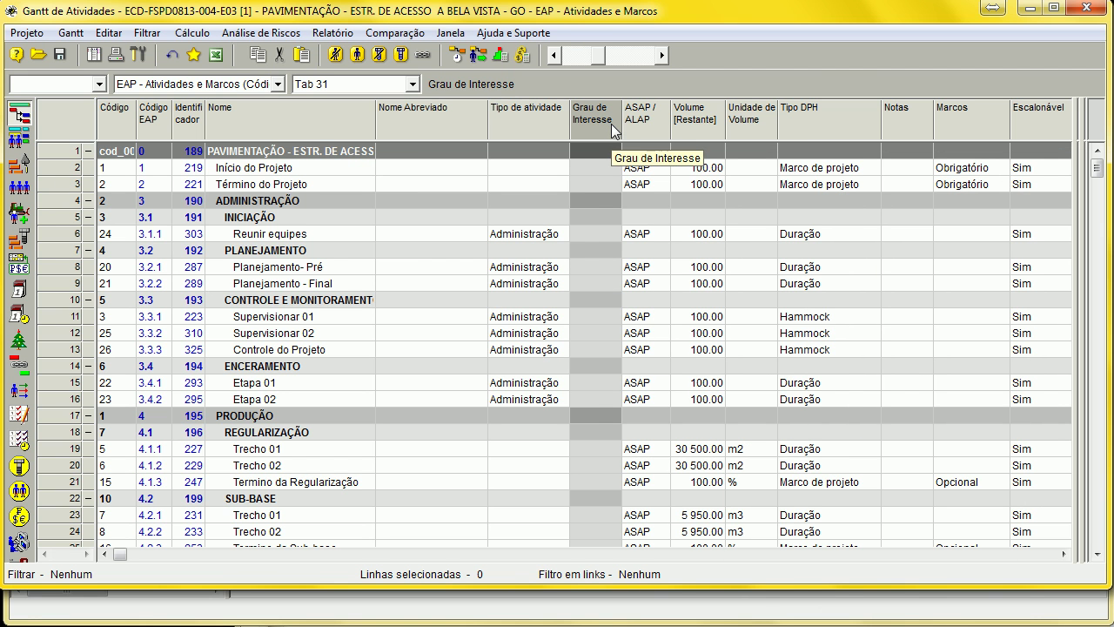
Hide the Grau de Interesse column and select the Tipo de atividade column
key(Delete)
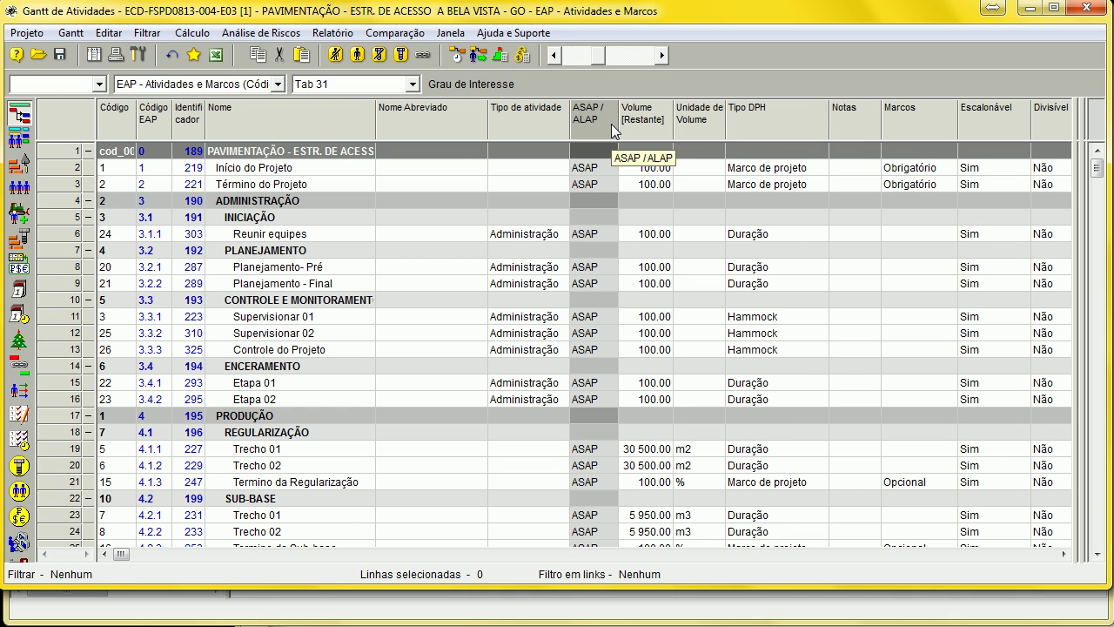
click(426, 108)
click(527, 120)
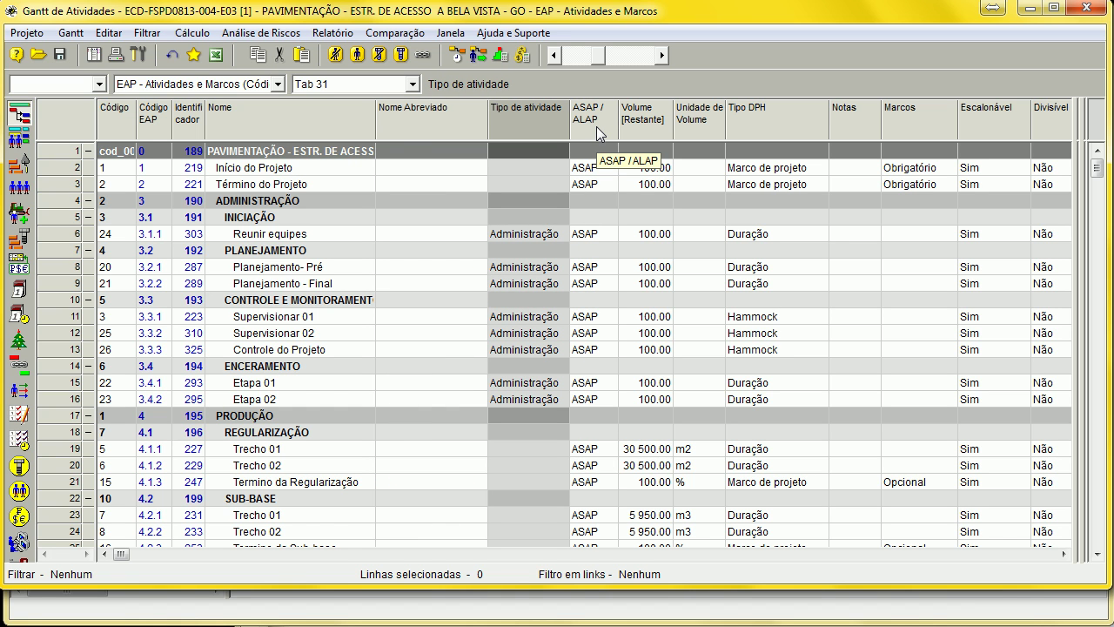
Go through the ASAP / ALAP, Volume [Restante] and Unidade de Volume columns, and widen the Unidade de Volume column
click(597, 127)
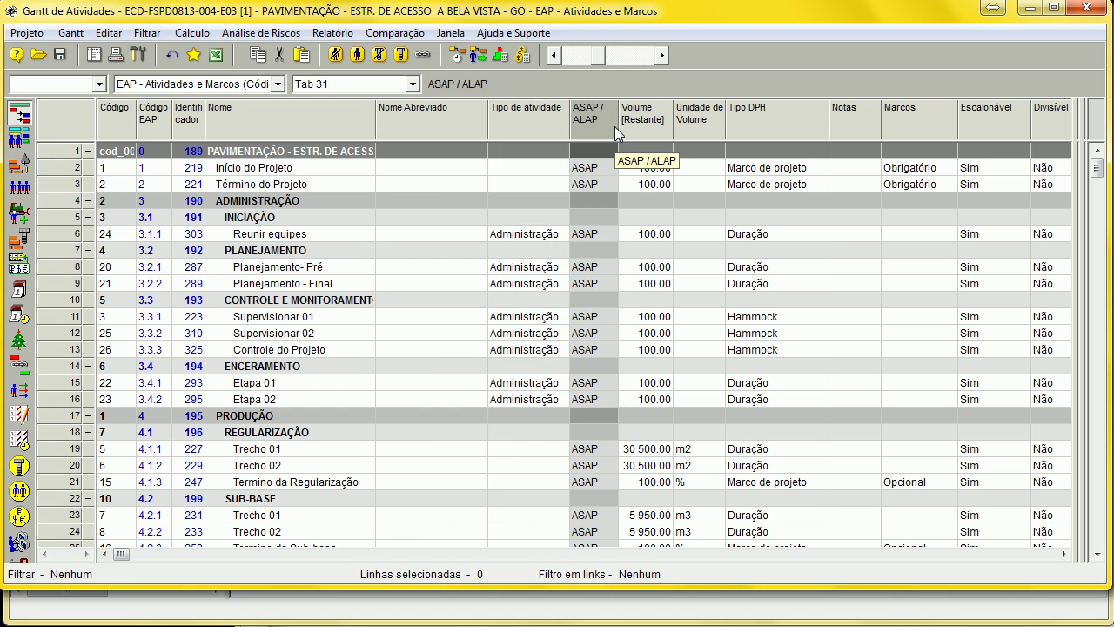
click(642, 126)
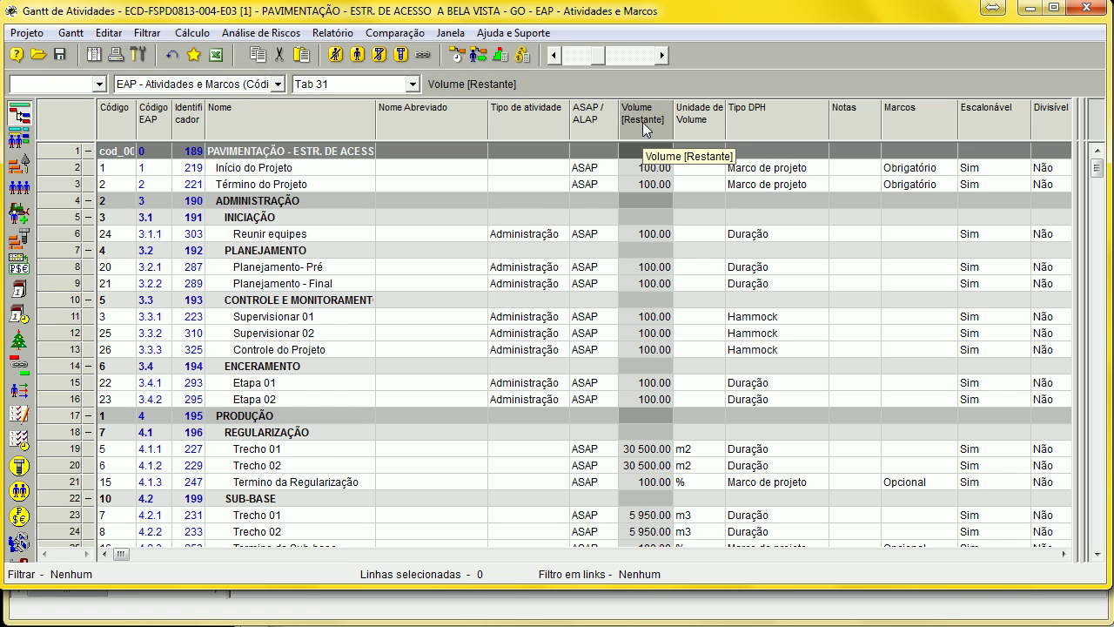
click(692, 128)
drag(729, 136, 747, 135)
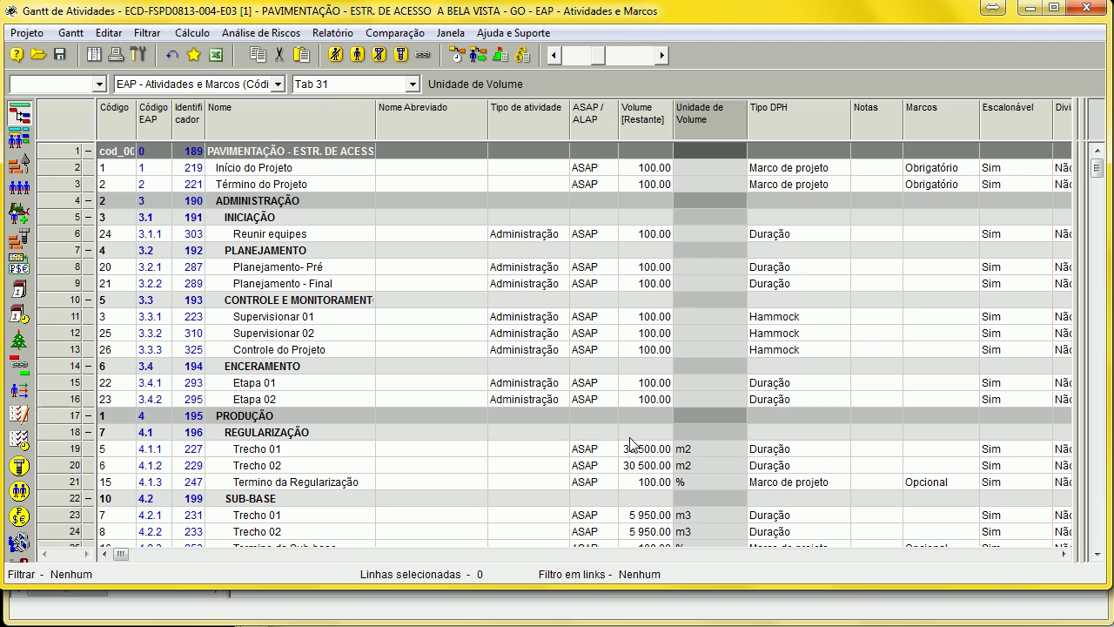
click(714, 267)
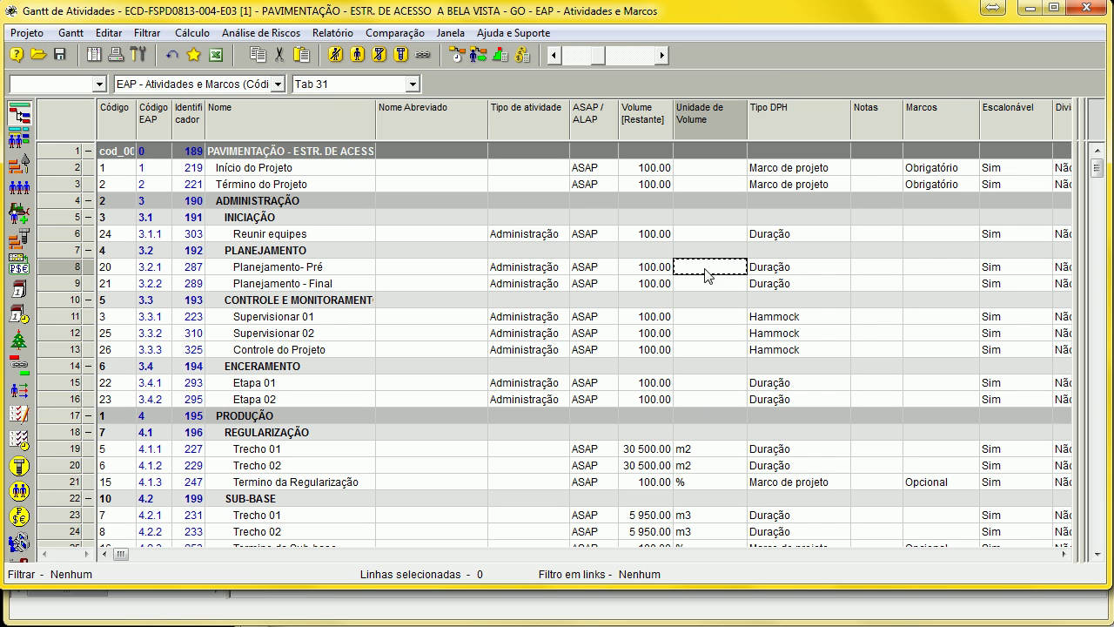
Collapse the ADMINISTRAÇÃO phase and review the volumes and units of the PRODUÇÃO activities
click(88, 201)
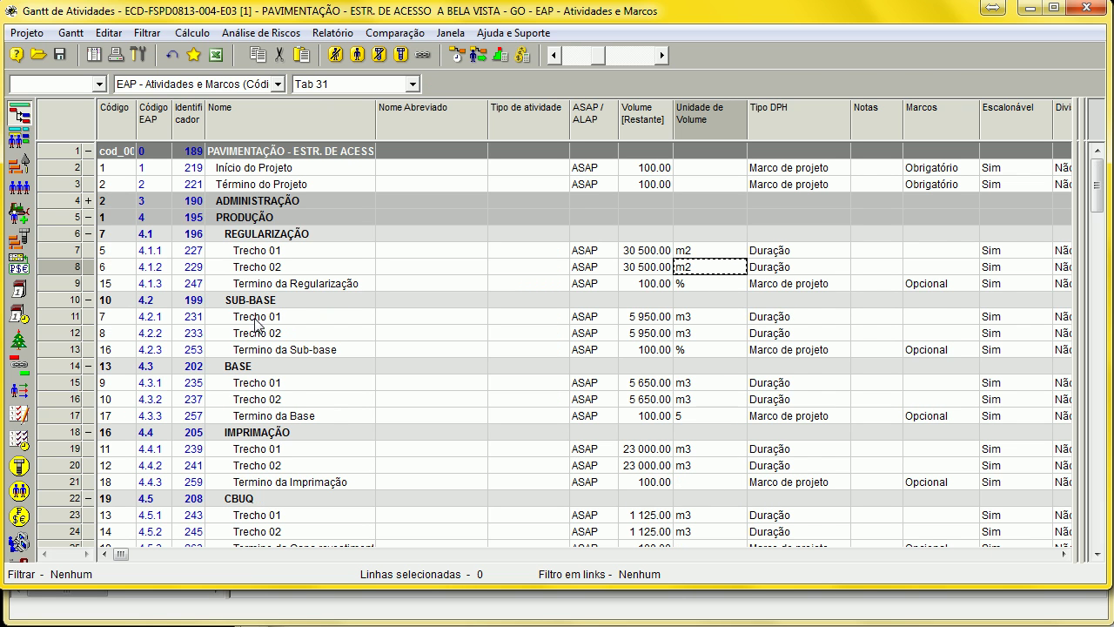
scroll(805, 296, down, 2)
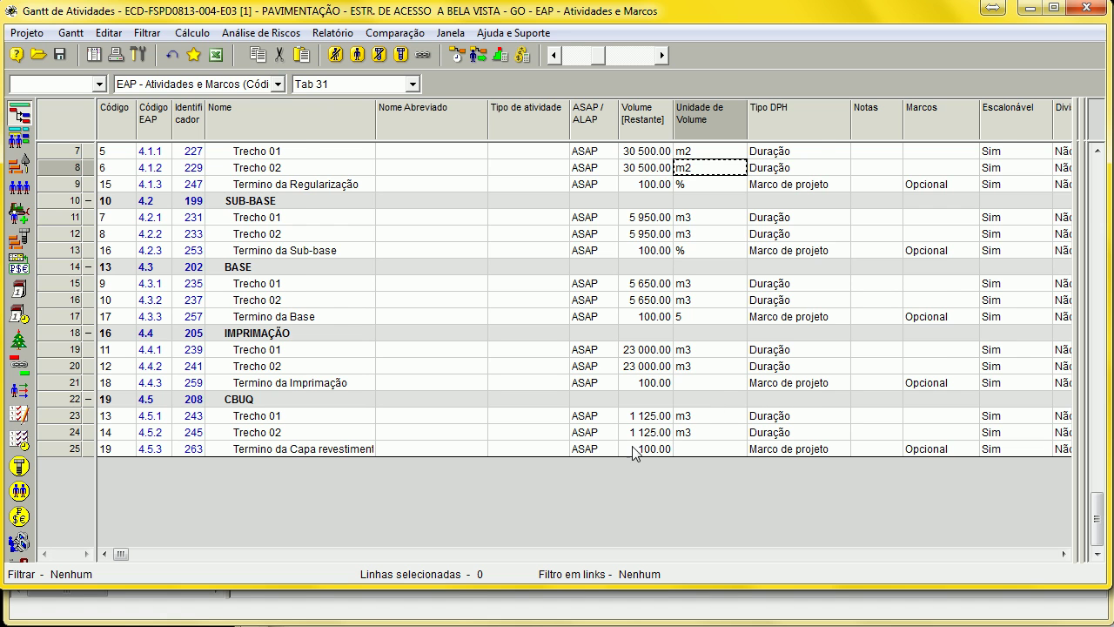
scroll(688, 387, up, 2)
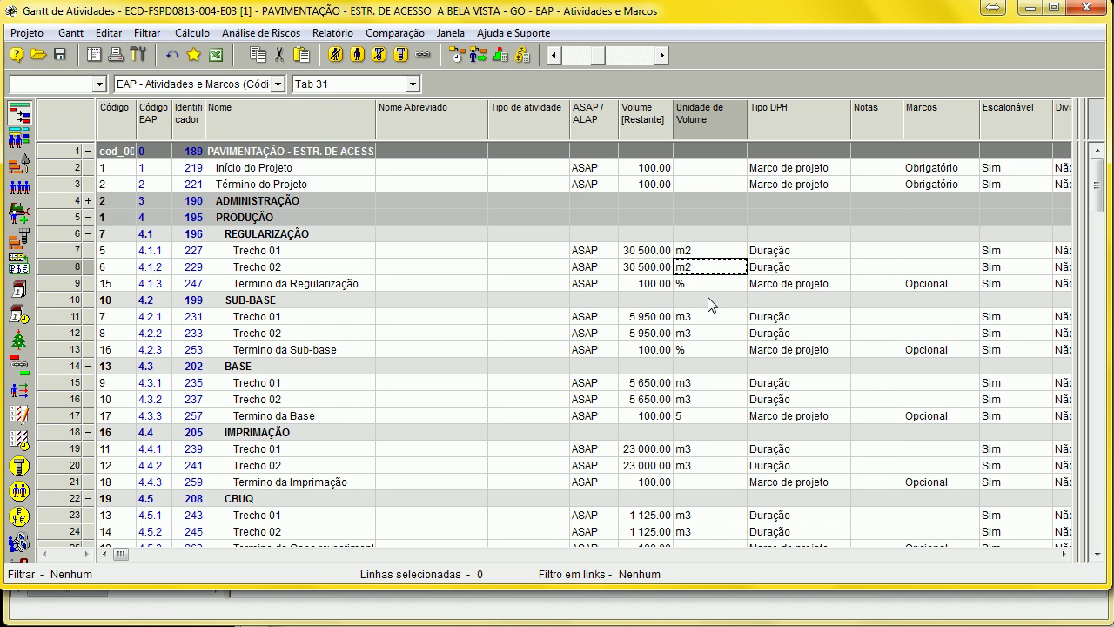
View the Tipo DPH options for Trecho 01 under SUB-BASE without changing it, and check that activity's volume and unit
click(823, 320)
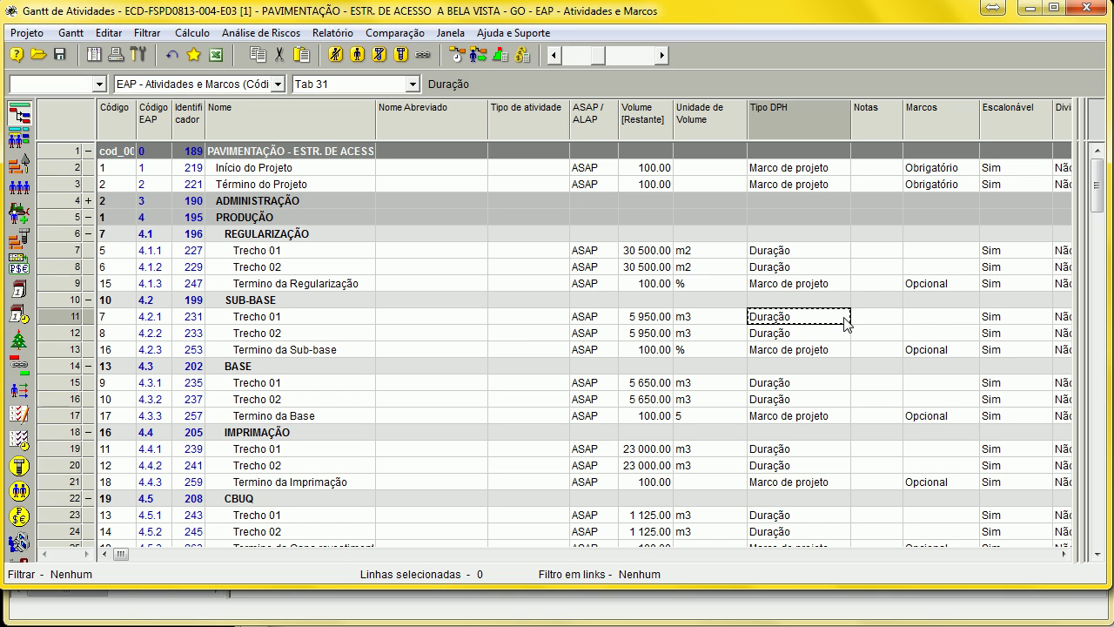
click(837, 319)
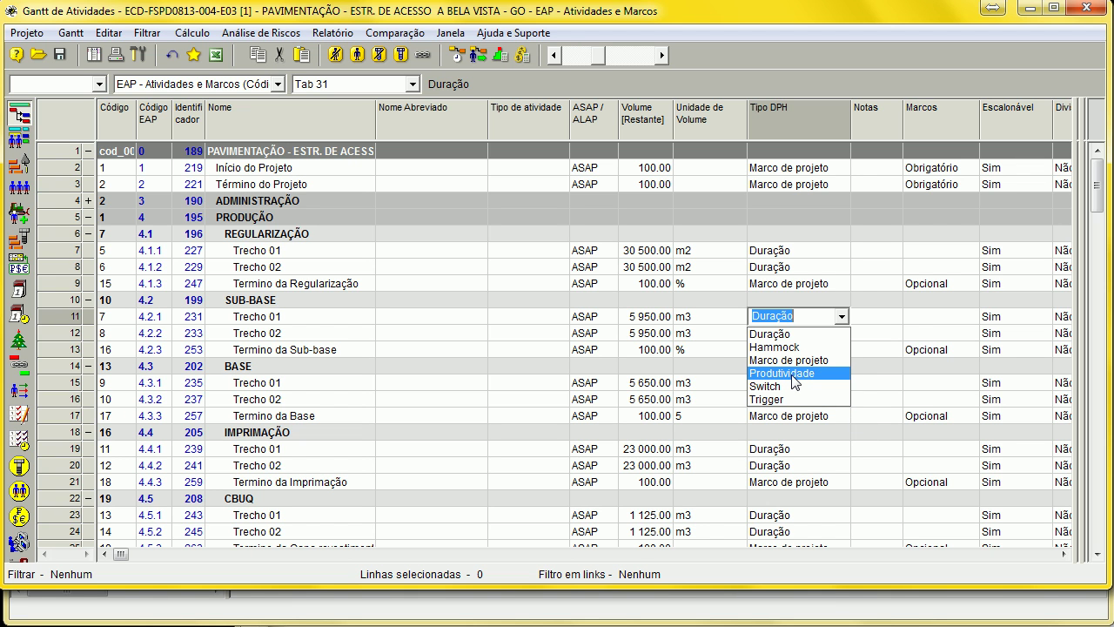
click(759, 492)
click(645, 318)
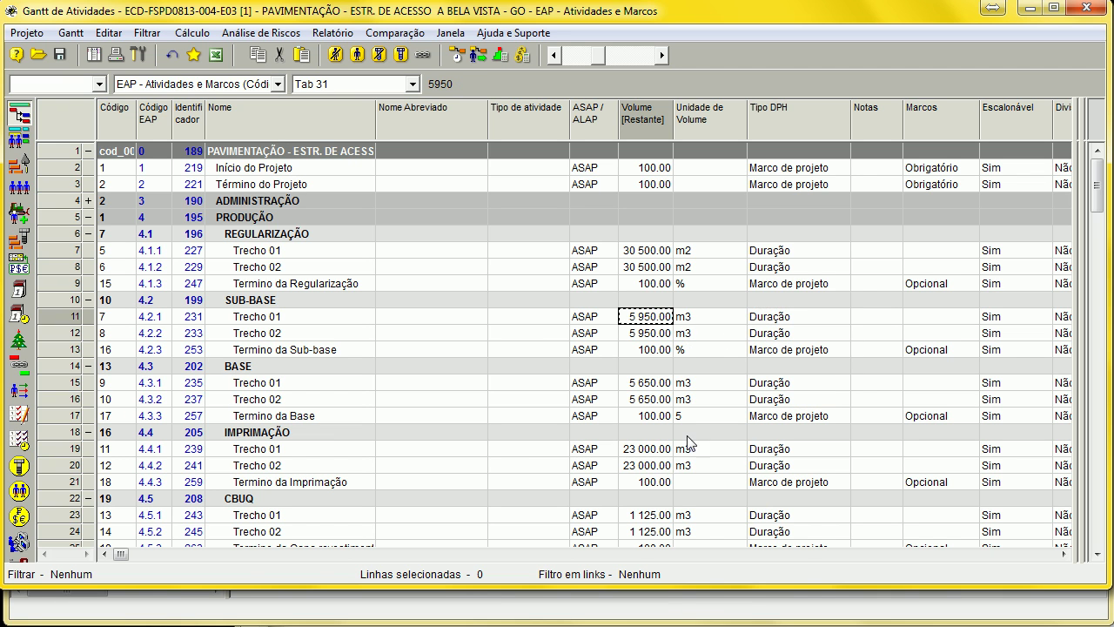
click(715, 315)
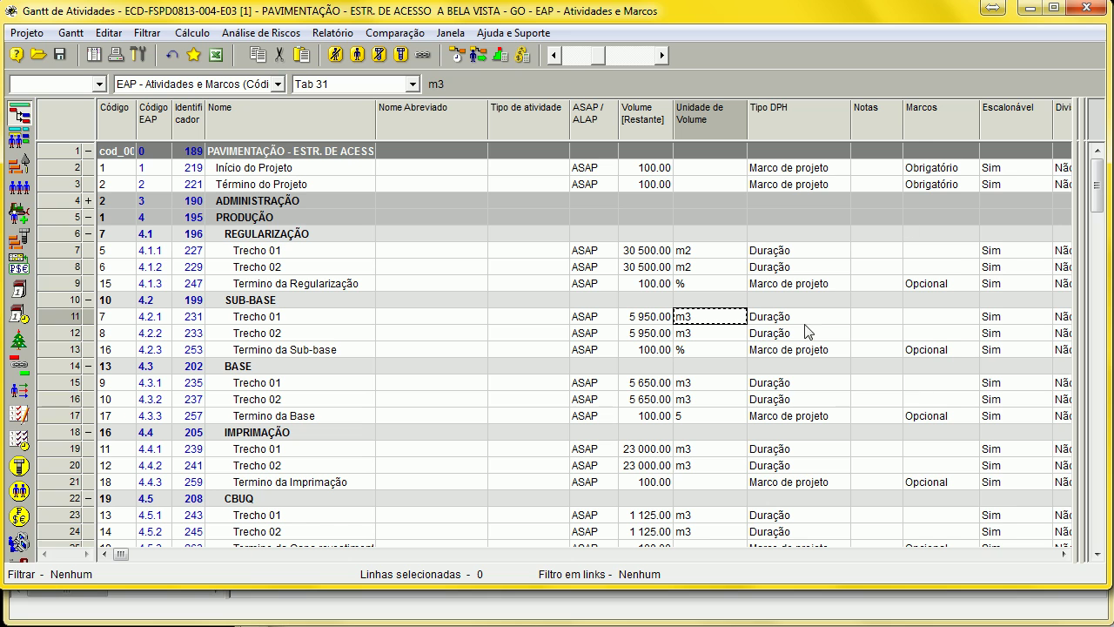
Widen the Notas column, and view the notes of the SUB-BASE phase
drag(903, 124, 929, 124)
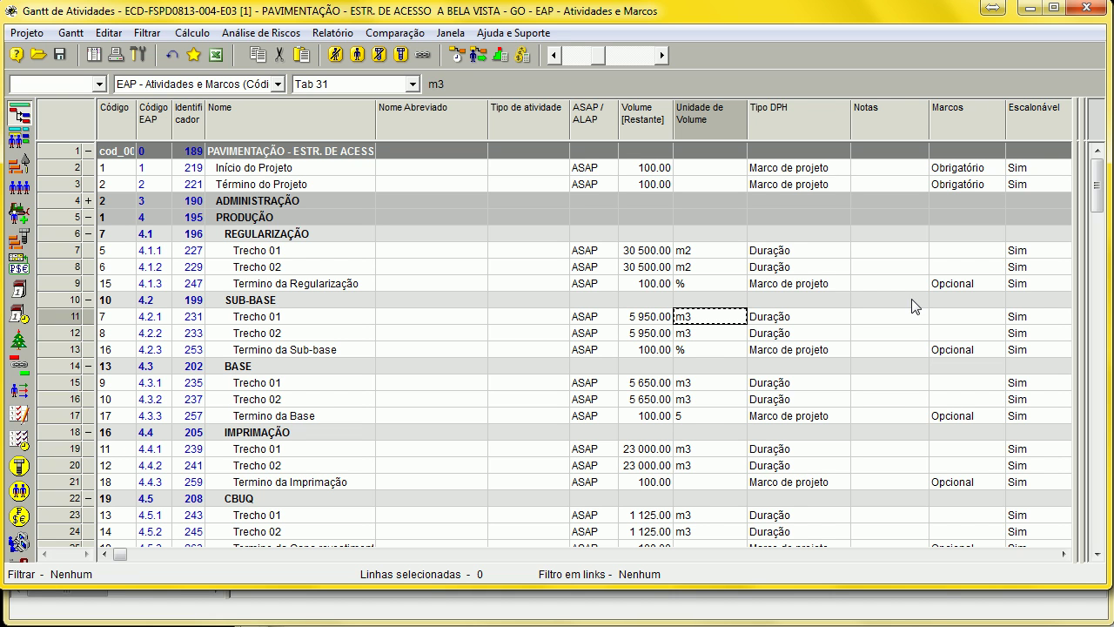
click(1063, 555)
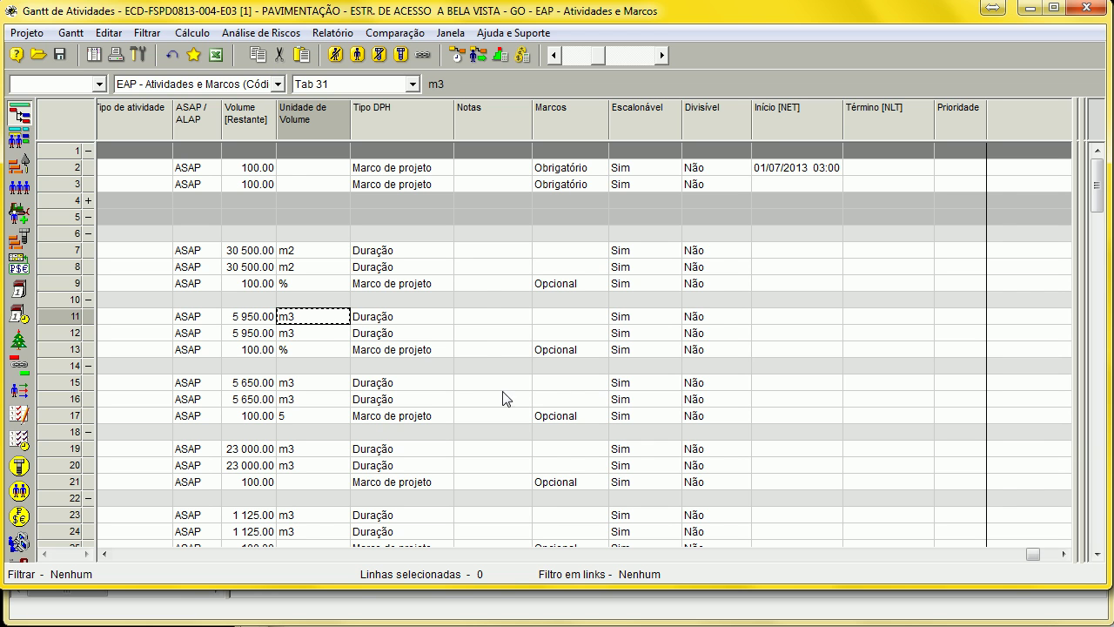
double_click(480, 301)
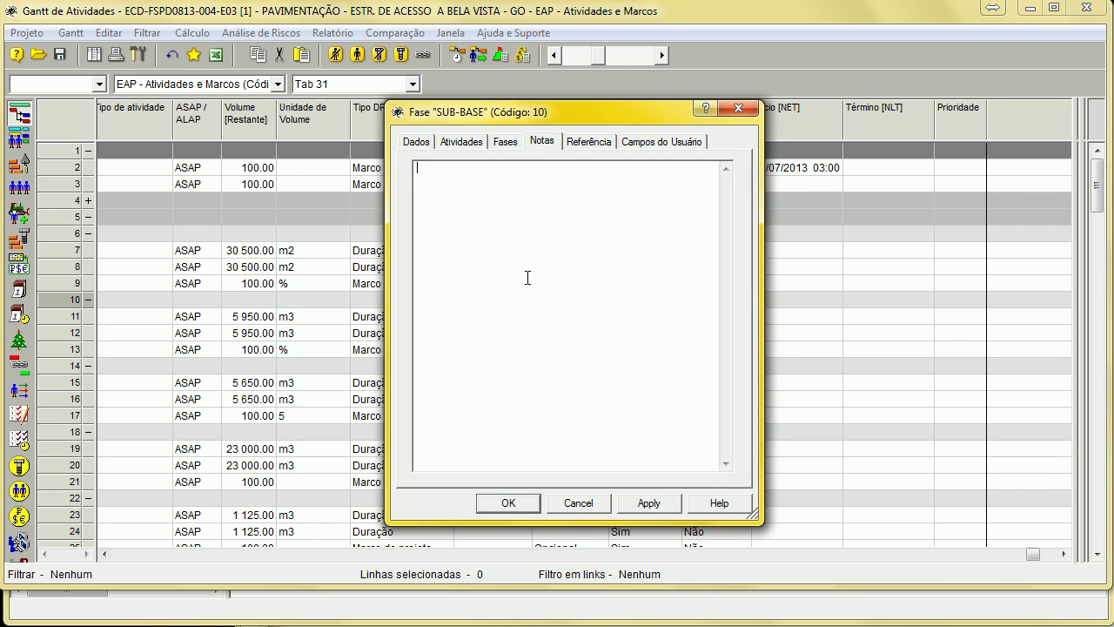
drag(574, 115, 618, 201)
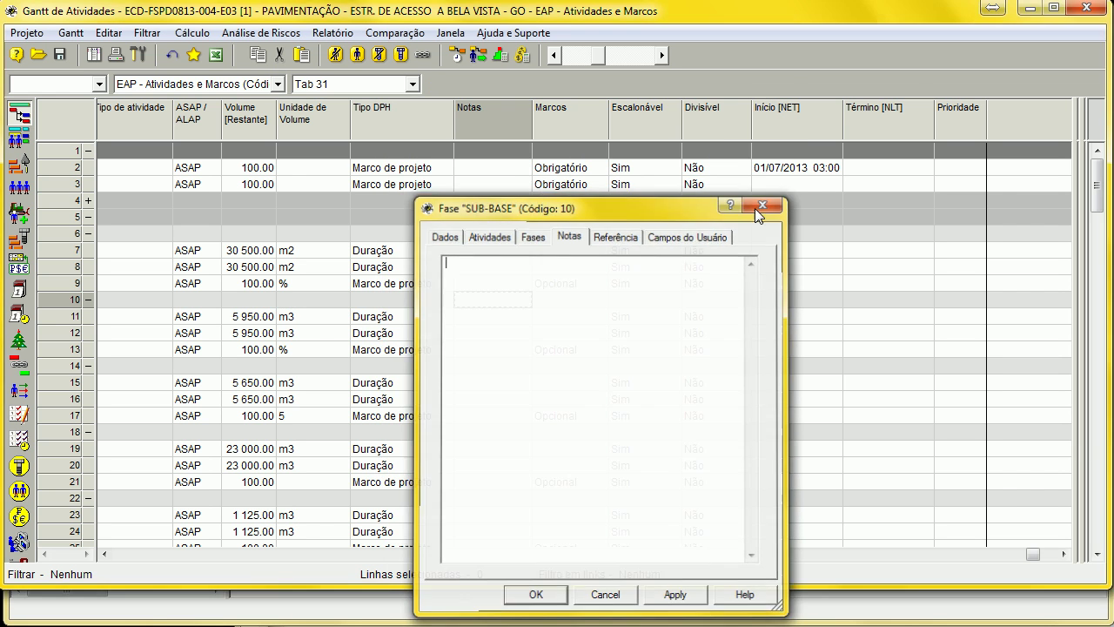
click(746, 200)
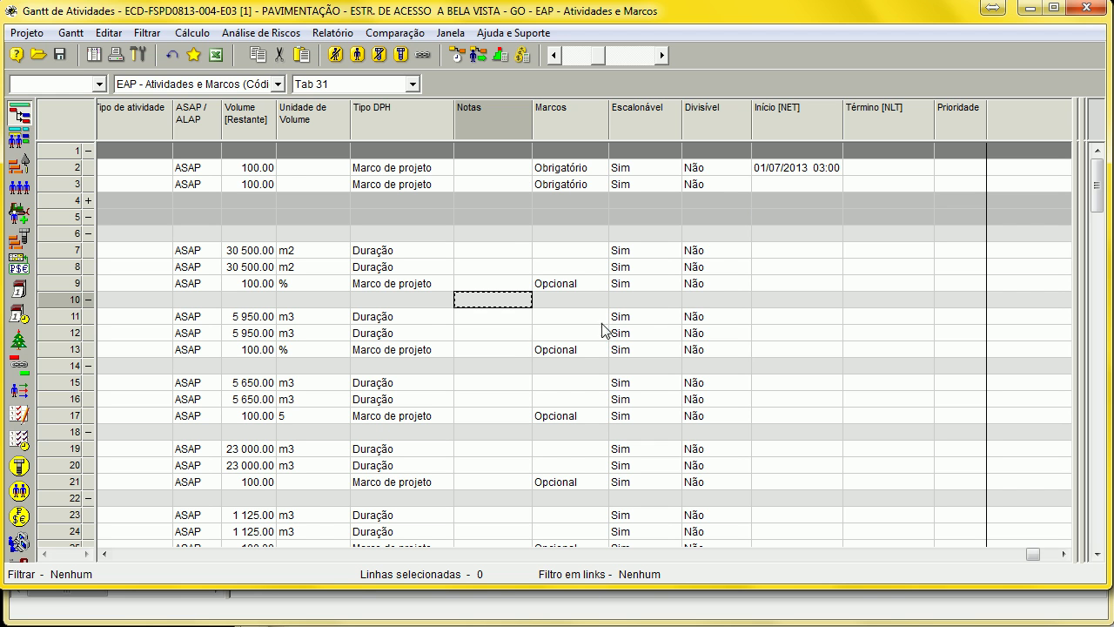
Add notes to the SUB-BASE activity Trecho 01 with the headings Descrição, Objetivo and Premissas, followed by dotted placeholder lines
click(507, 319)
double_click(509, 324)
drag(818, 230, 332, 109)
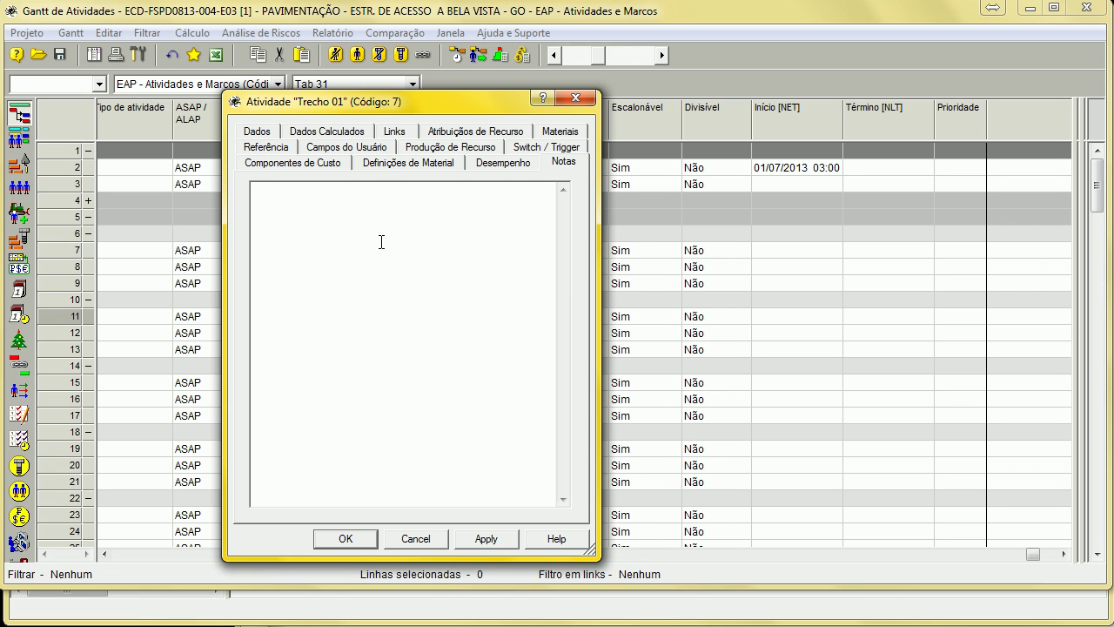
text(Descrição)
key(Return)
key(Return)
text(O)
text(bjetivo  )
text(Premissas)
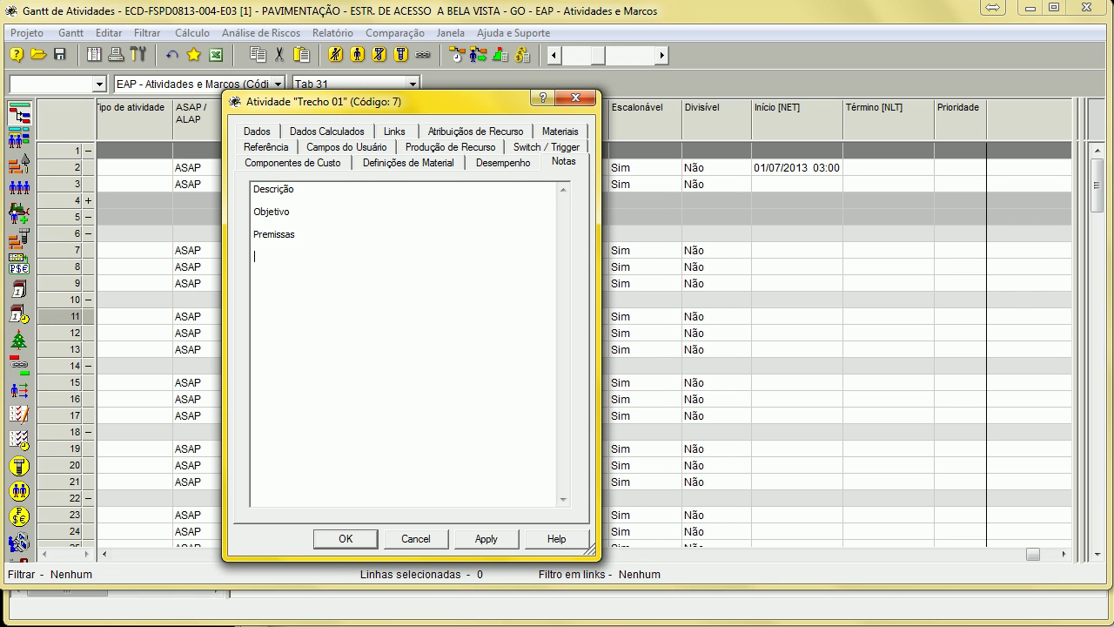
key(Return)
drag(375, 103, 468, 113)
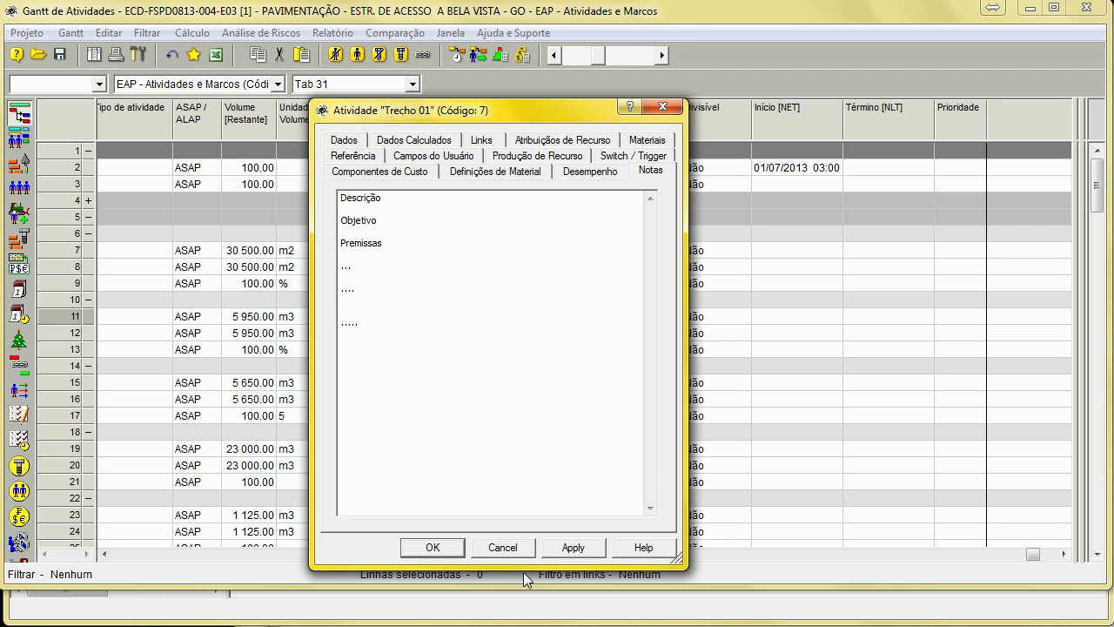
click(433, 547)
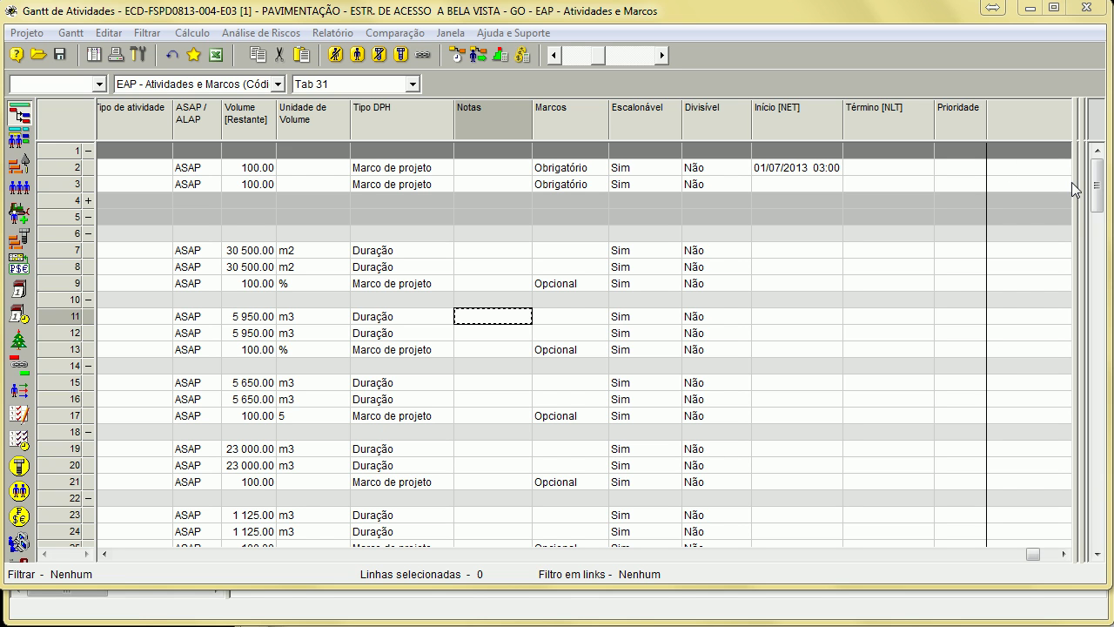
Narrow the main column area to expose the empty second table, and view the user-defined fields available for it
drag(1073, 182, 506, 157)
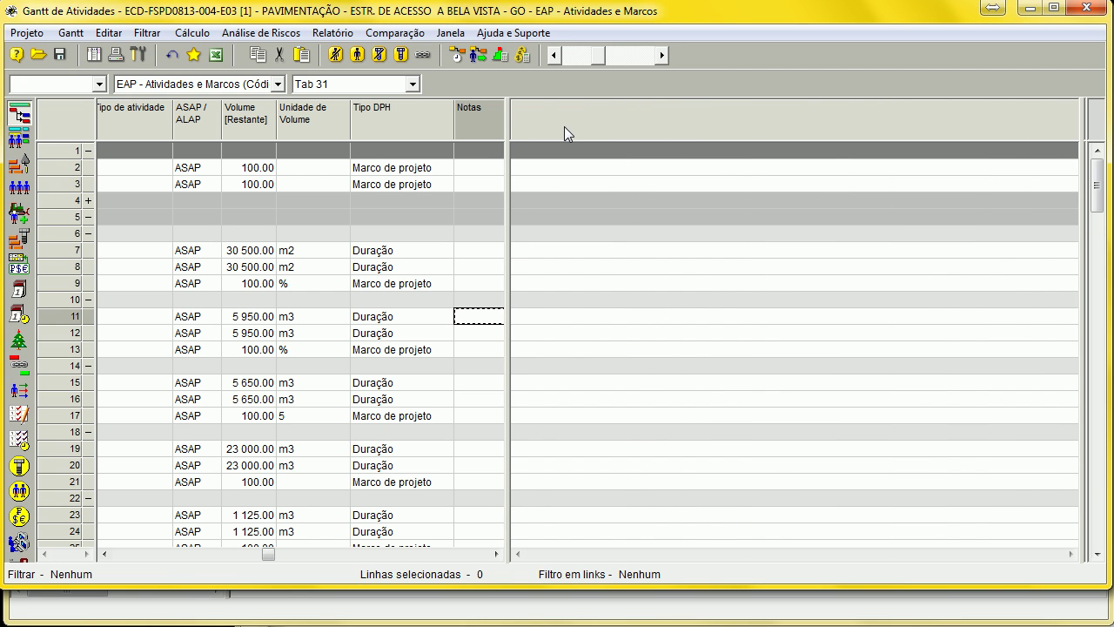
right_click(585, 130)
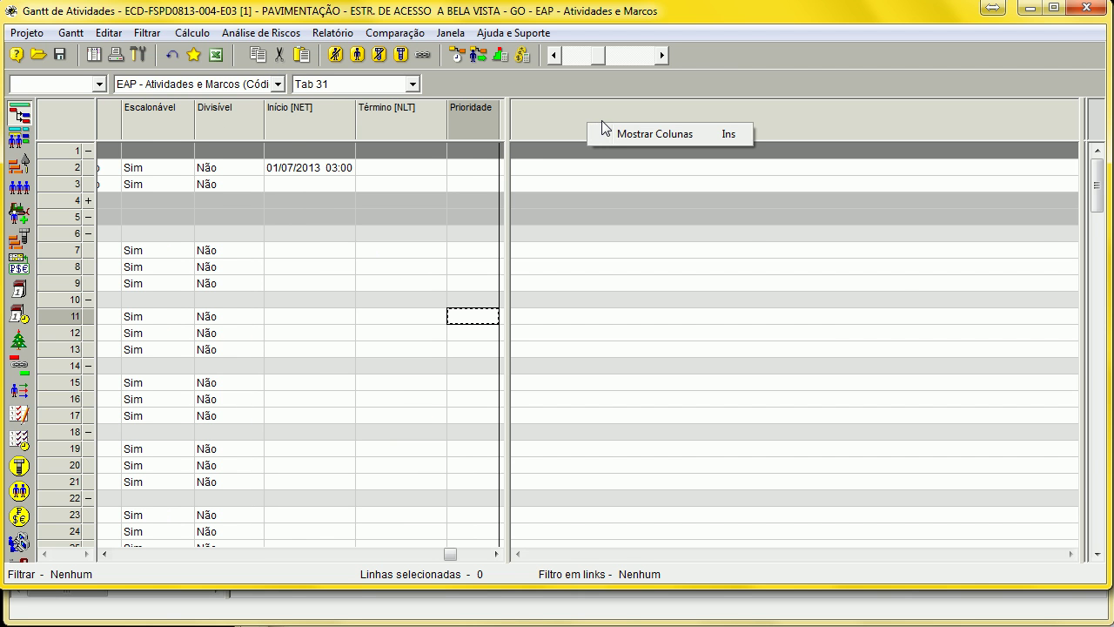
click(620, 131)
click(1047, 219)
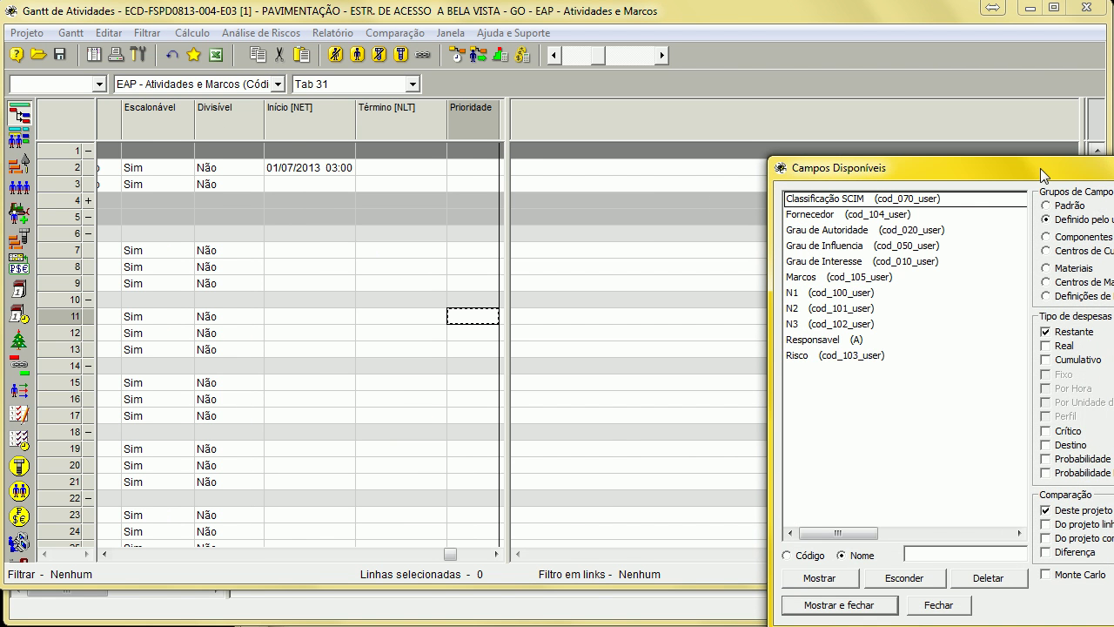
drag(1045, 170, 896, 100)
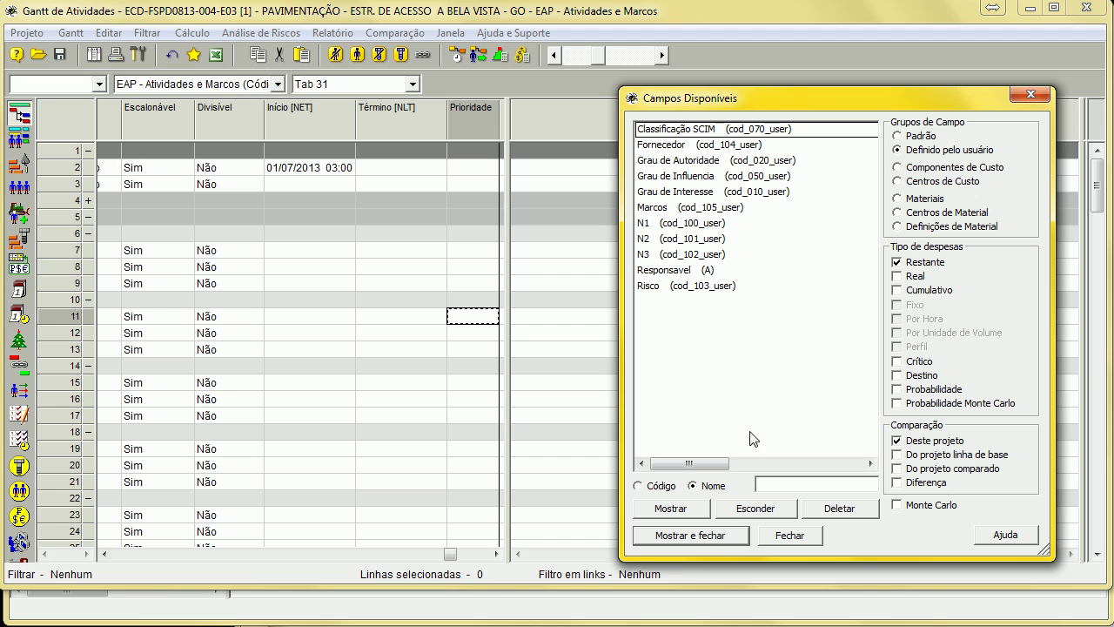
click(1033, 96)
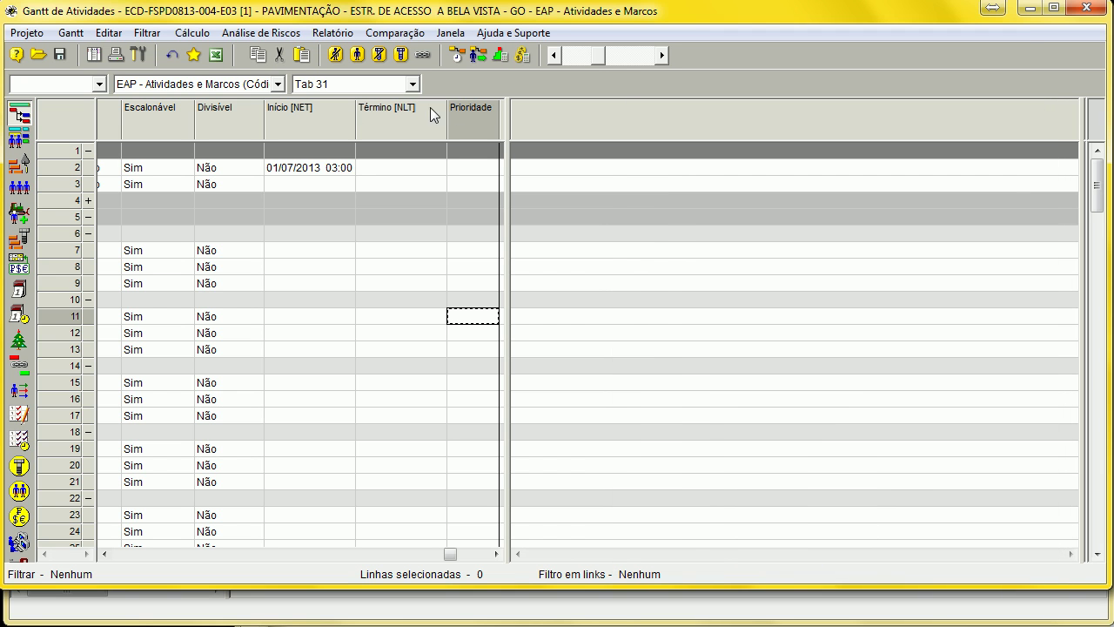
Create a new user-defined text field with default properties before Prioridade, and hide its column
right_click(482, 104)
click(561, 366)
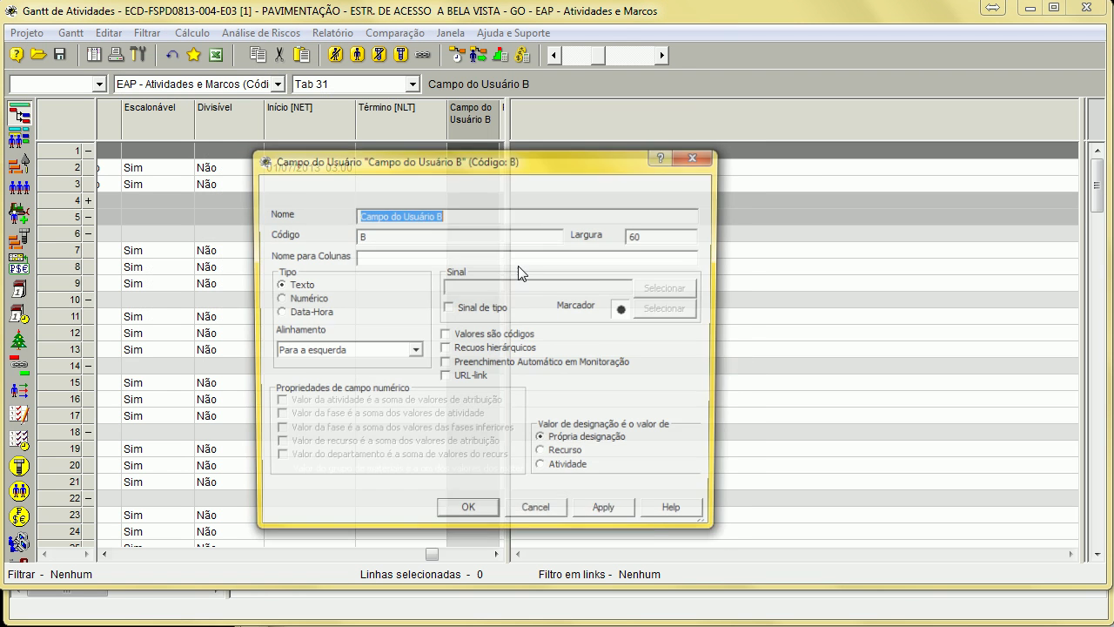
click(489, 519)
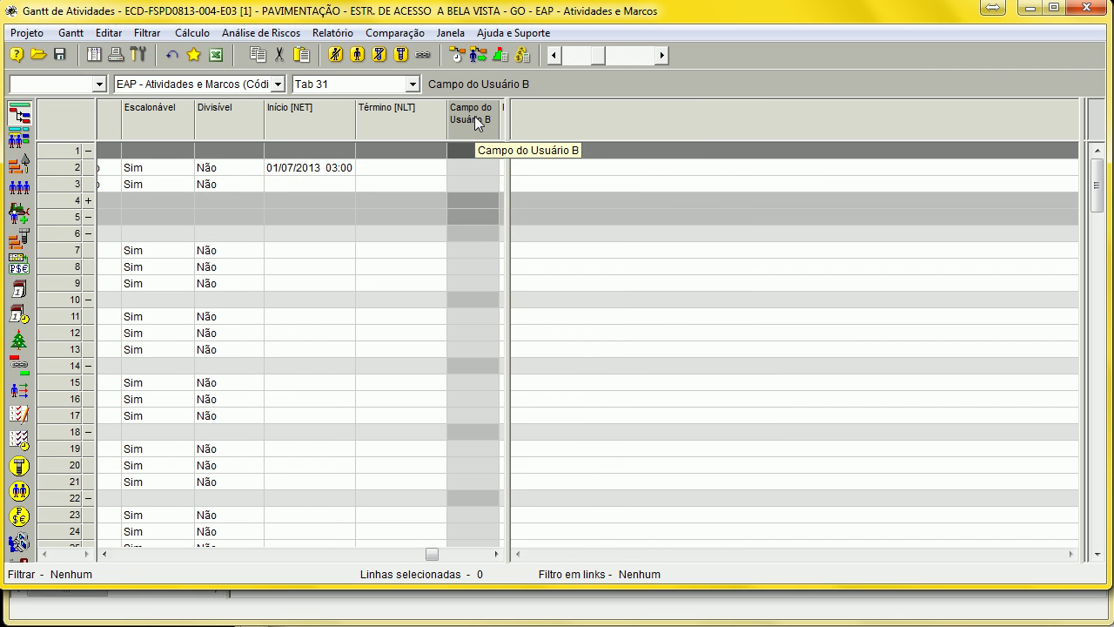
key(Delete)
Show the user-defined field Campo do Usuário B as a column in the second table
right_click(573, 125)
click(676, 136)
click(942, 152)
click(725, 129)
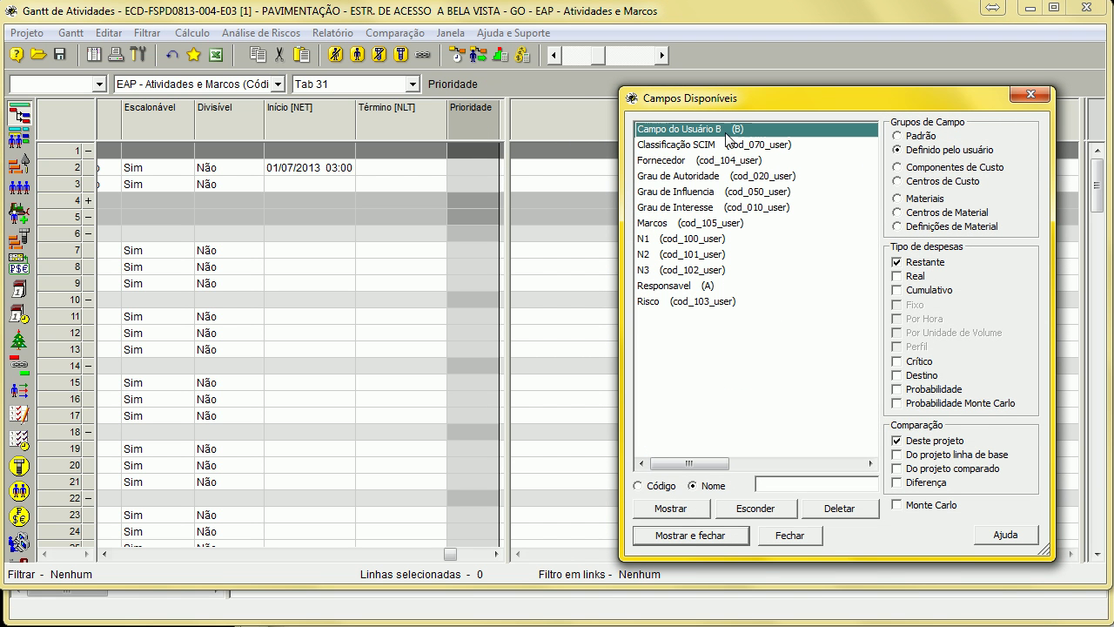
click(679, 508)
click(688, 535)
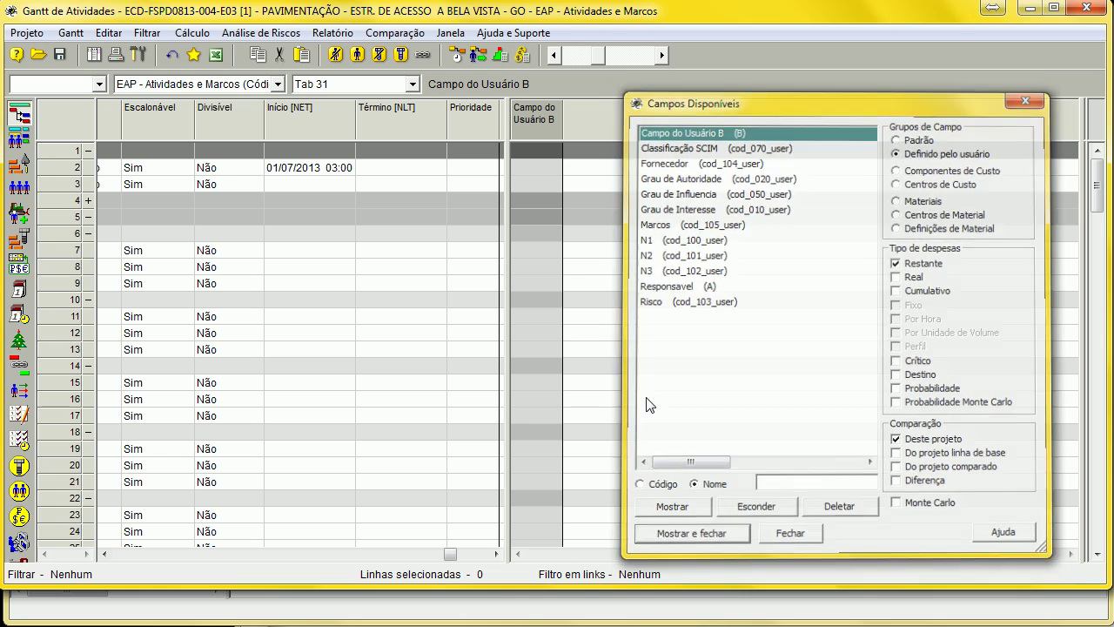
Create a user-defined text field named "Nível ORG 1" before the Campo do Usuário B column
right_click(542, 123)
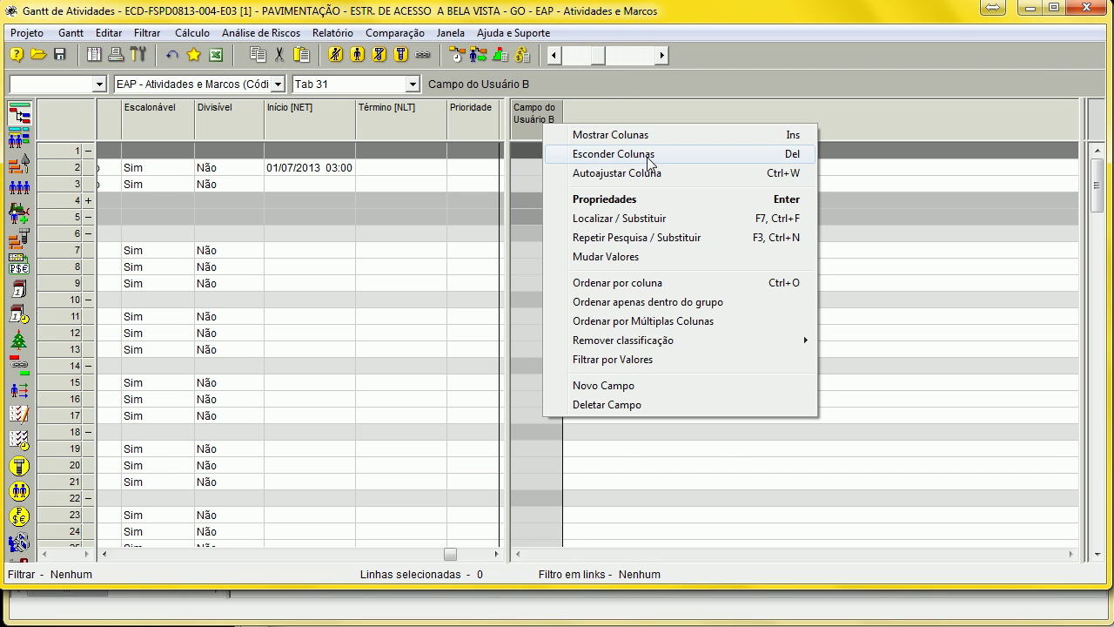
click(652, 384)
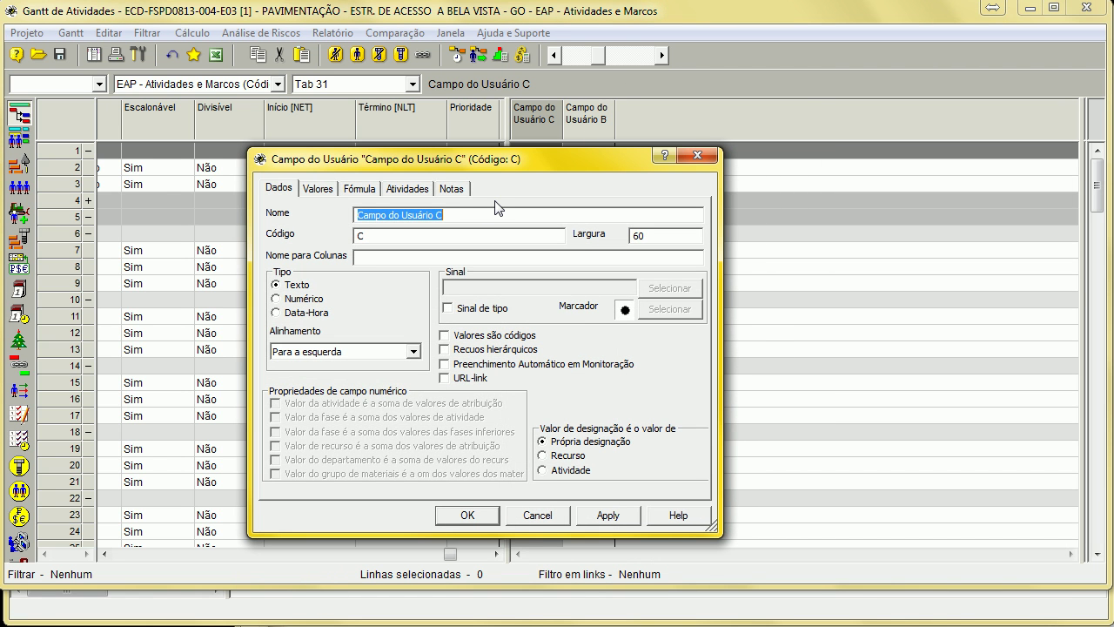
text(Nível ORG 1)
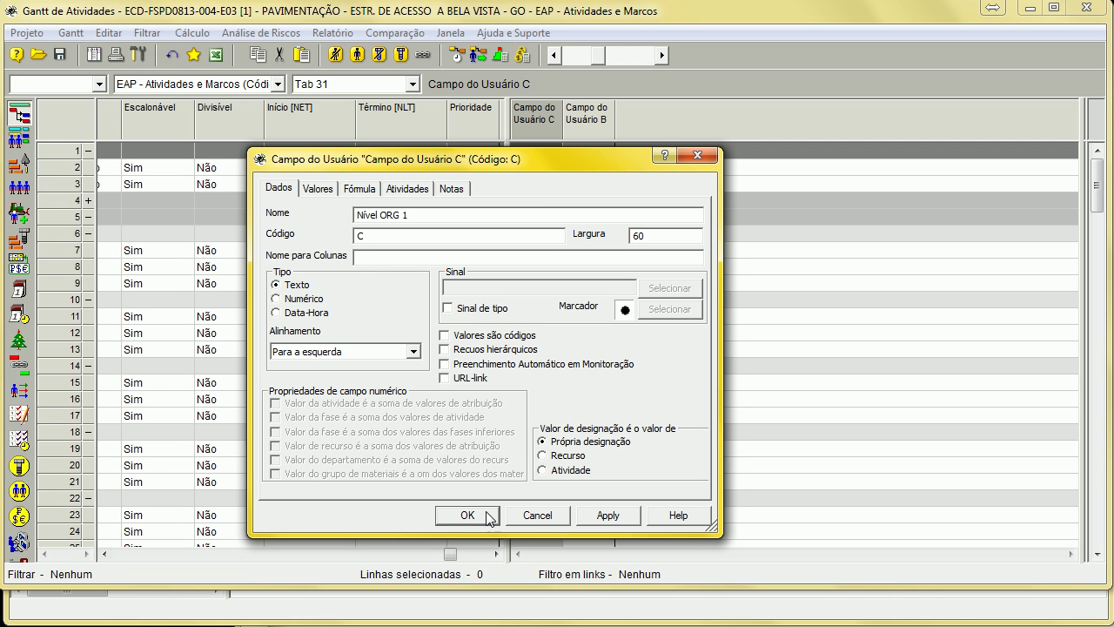
click(489, 519)
Rename the Campo do Usuário B field as "Nível ORG 2"
double_click(592, 121)
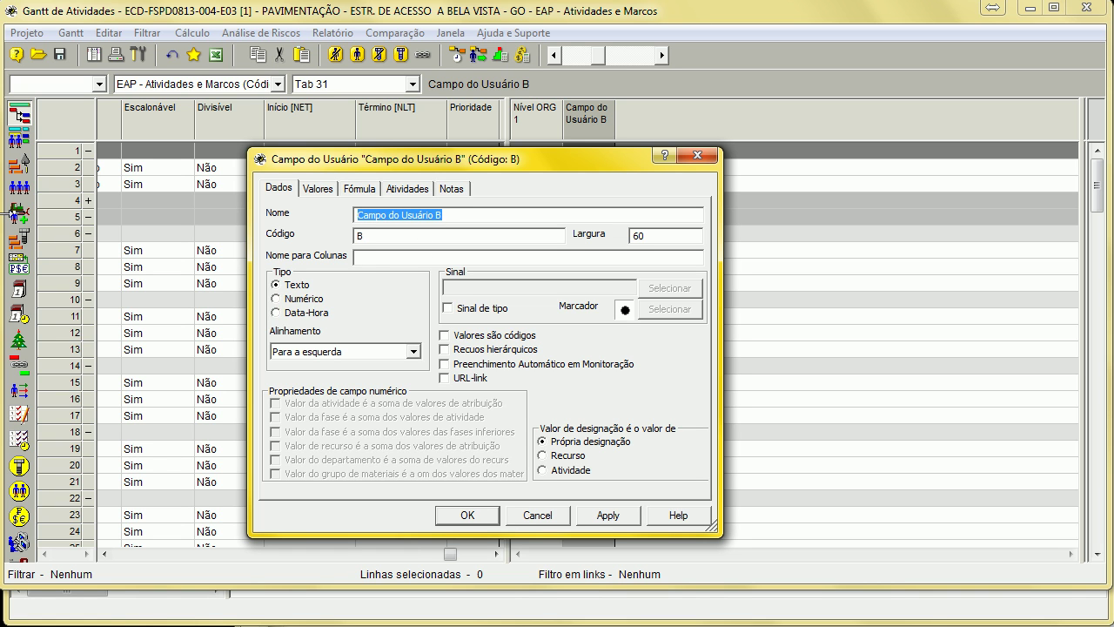
text(Níve)
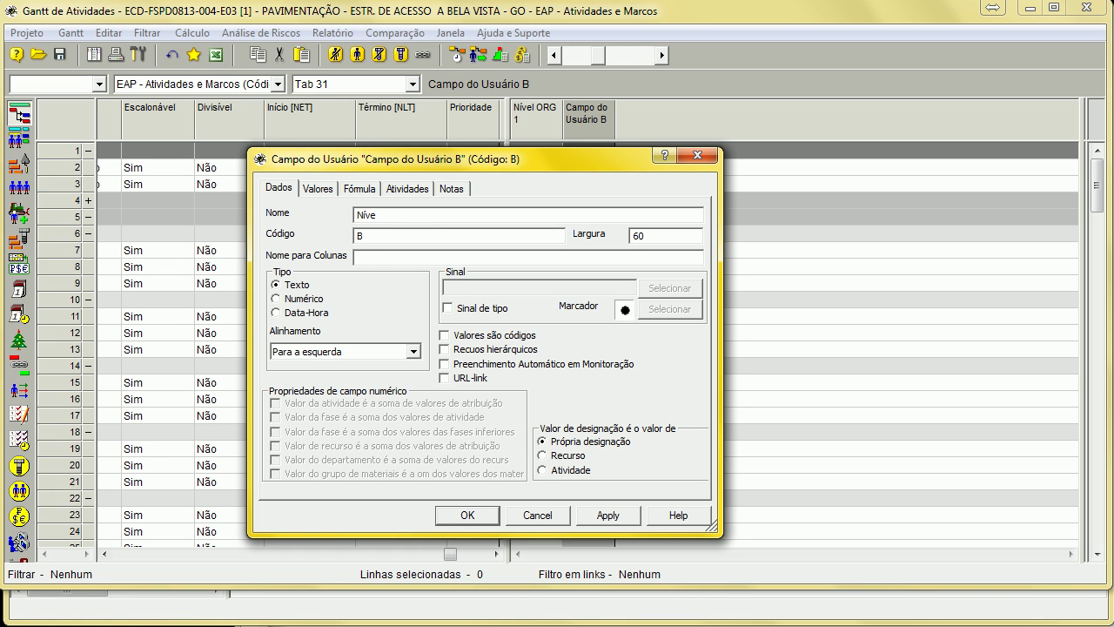
text(l ORG 2)
key(Return)
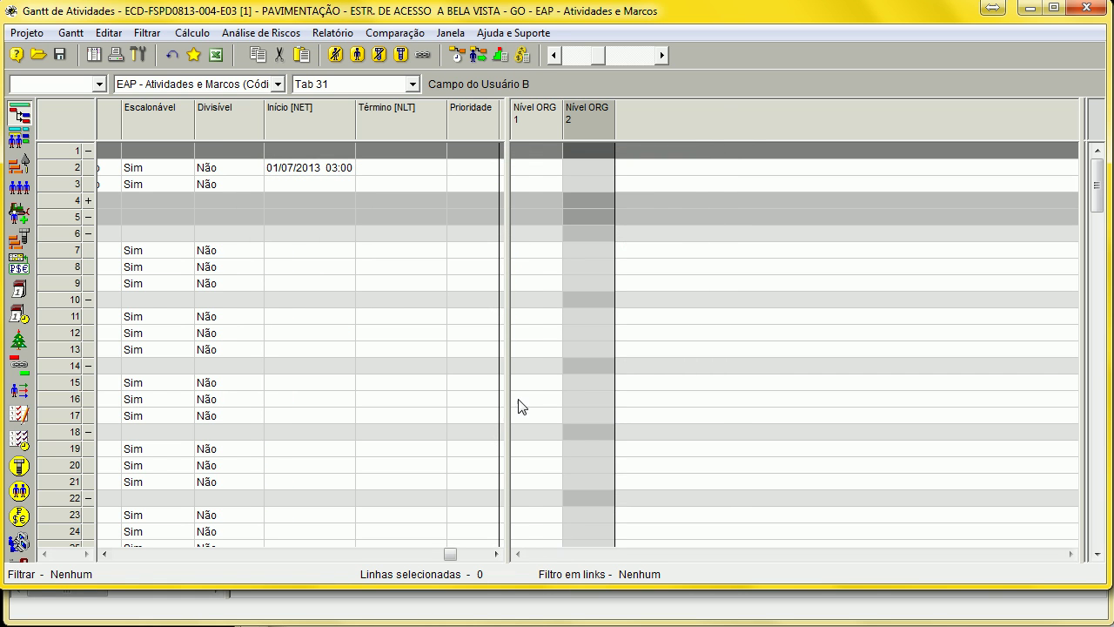
Widen the Nível ORG 1 and Nível ORG 2 columns so their headings fit on one line
drag(508, 392, 497, 391)
drag(554, 126, 682, 130)
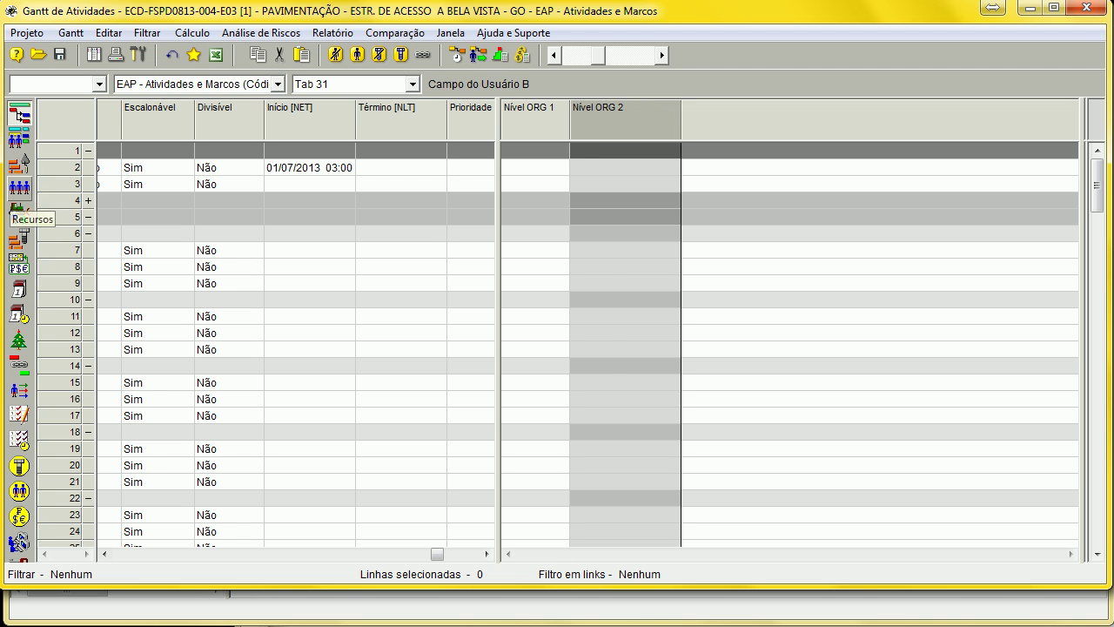
Rename the top element of the organisational structure in the resource Gantt as "Presidência"
click(19, 139)
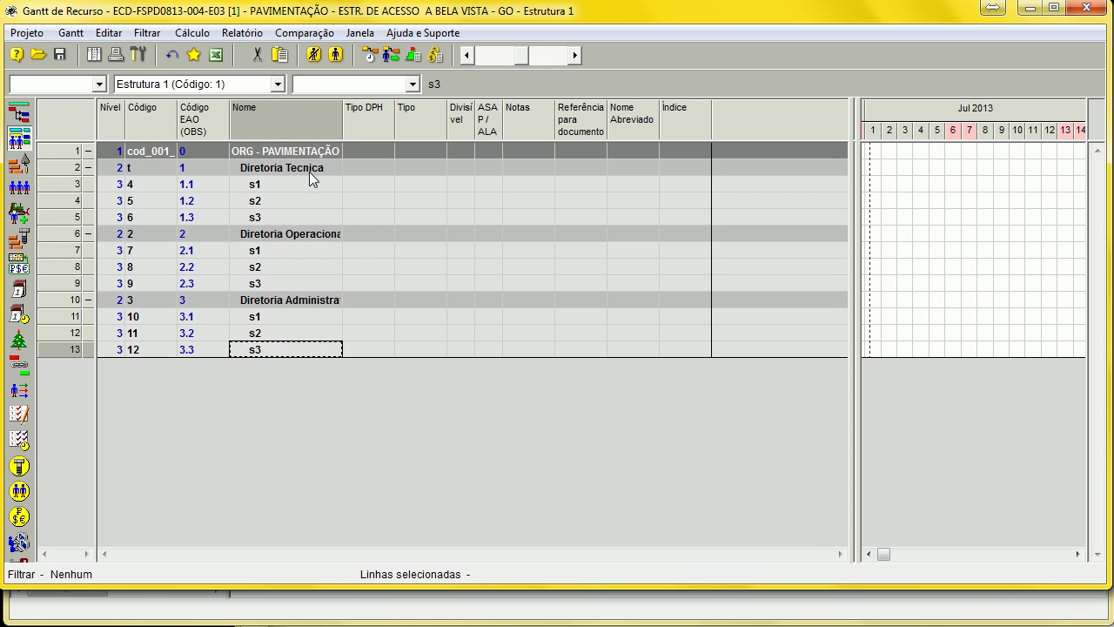
click(309, 170)
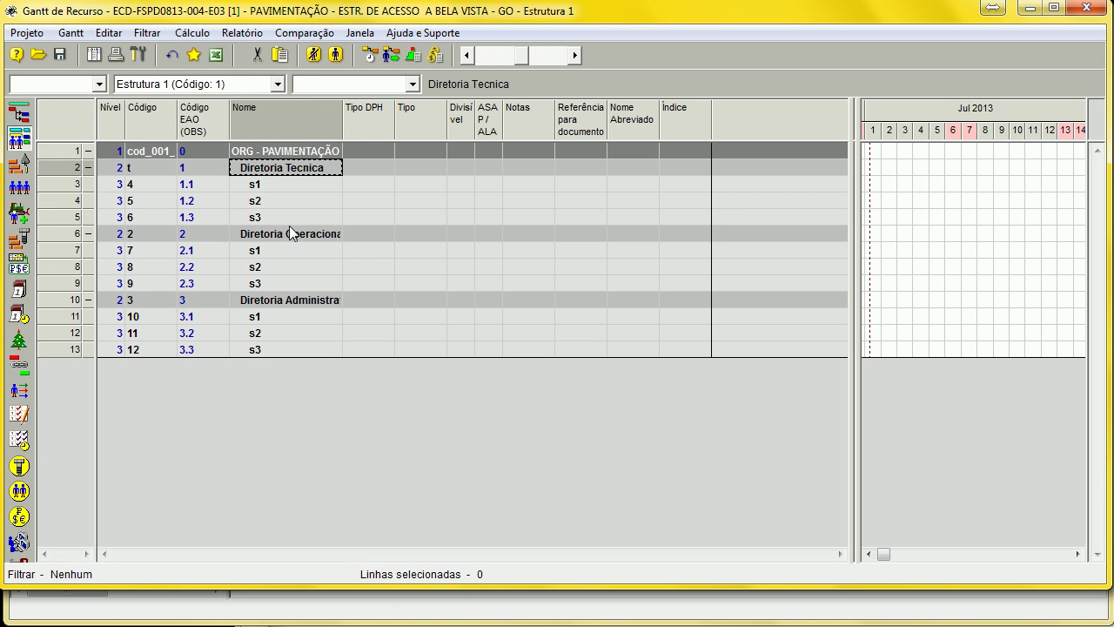
click(298, 151)
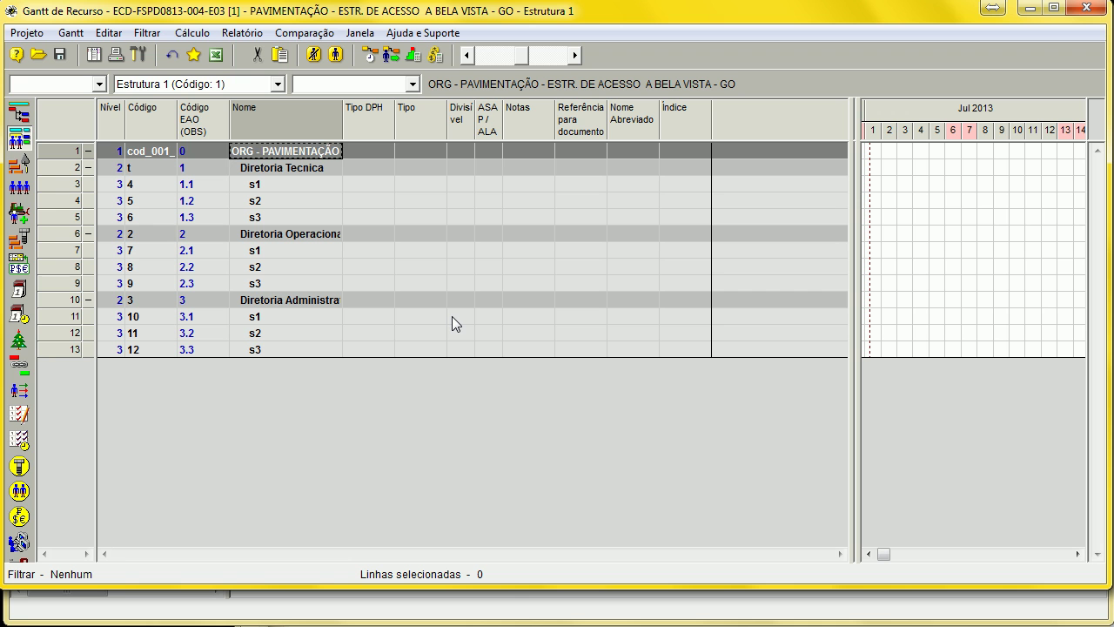
text(Presidência)
key(Return)
Compare the root of the activity structure with the Presidência and Diretoria Tecnica levels in the resource Gantt
click(19, 114)
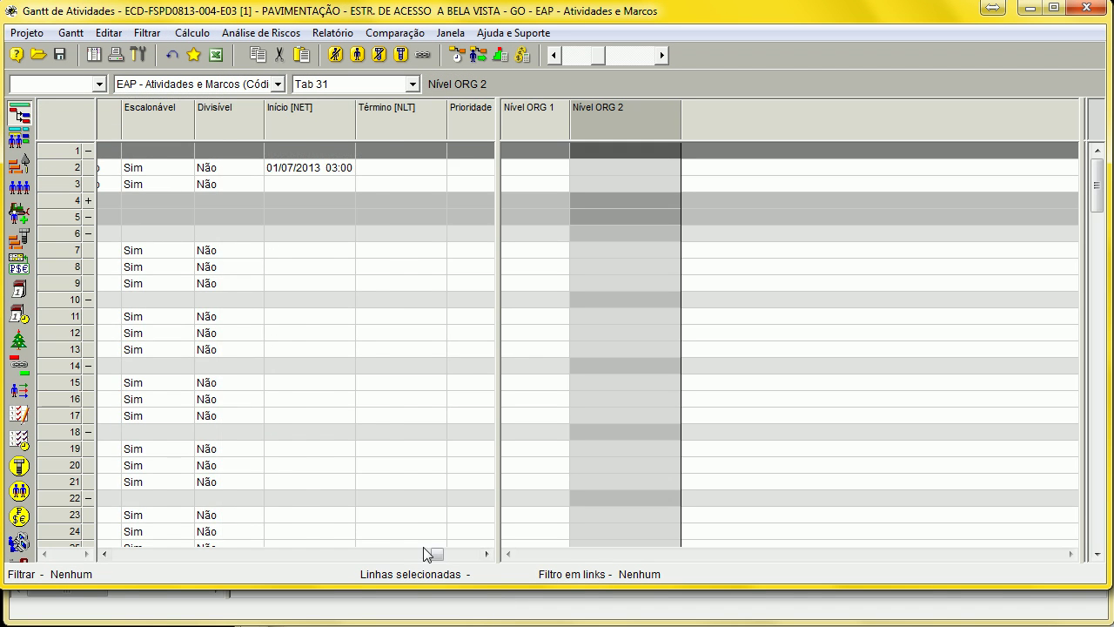
drag(420, 549, 109, 554)
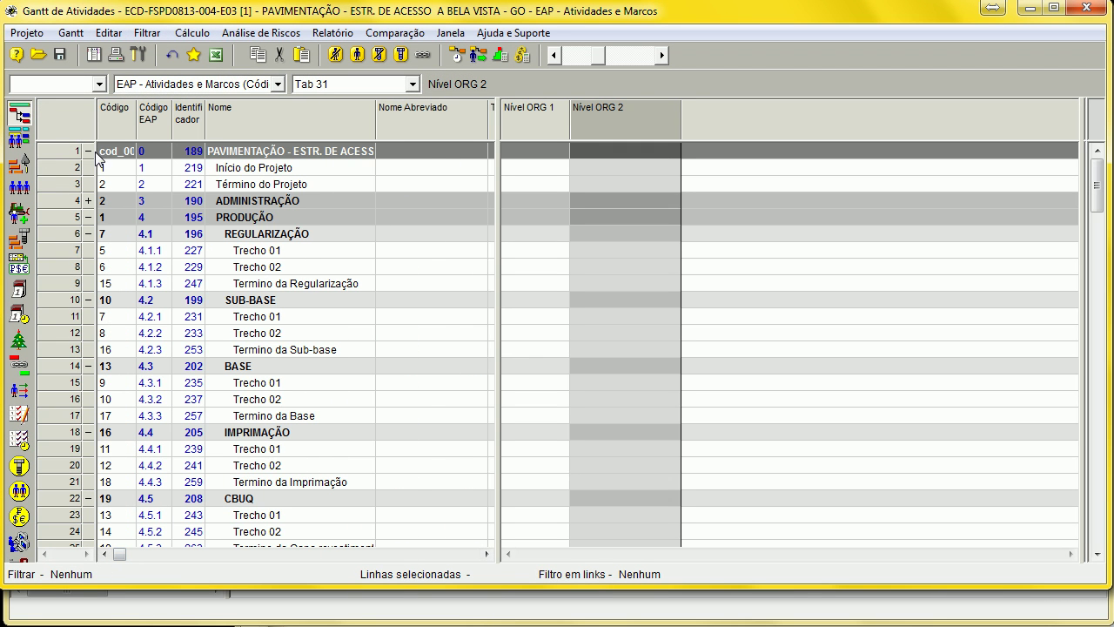
click(255, 156)
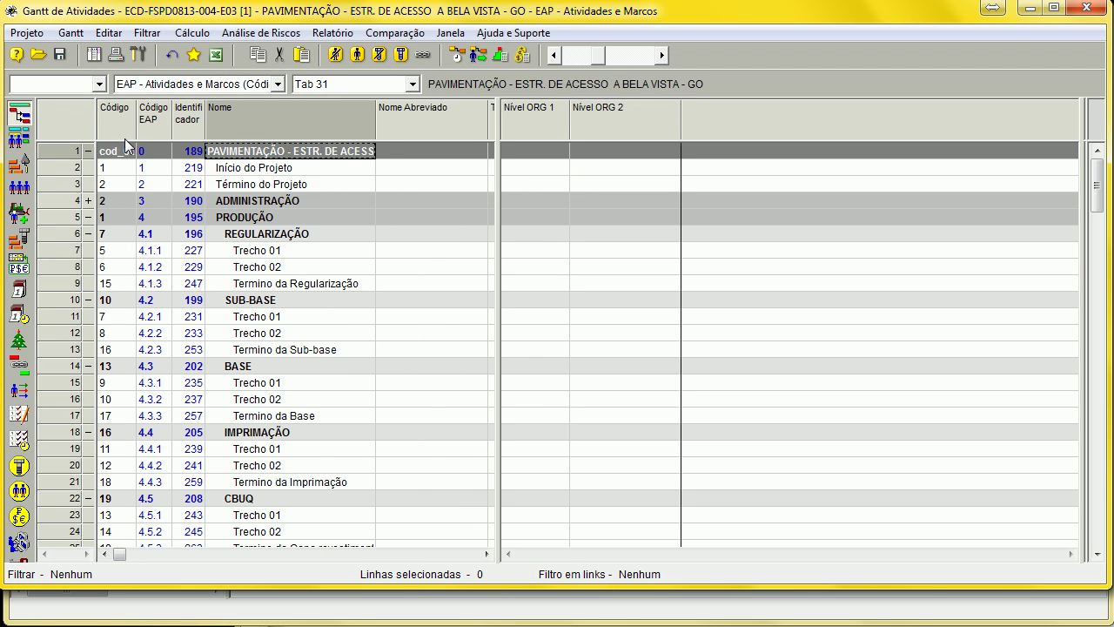
click(19, 139)
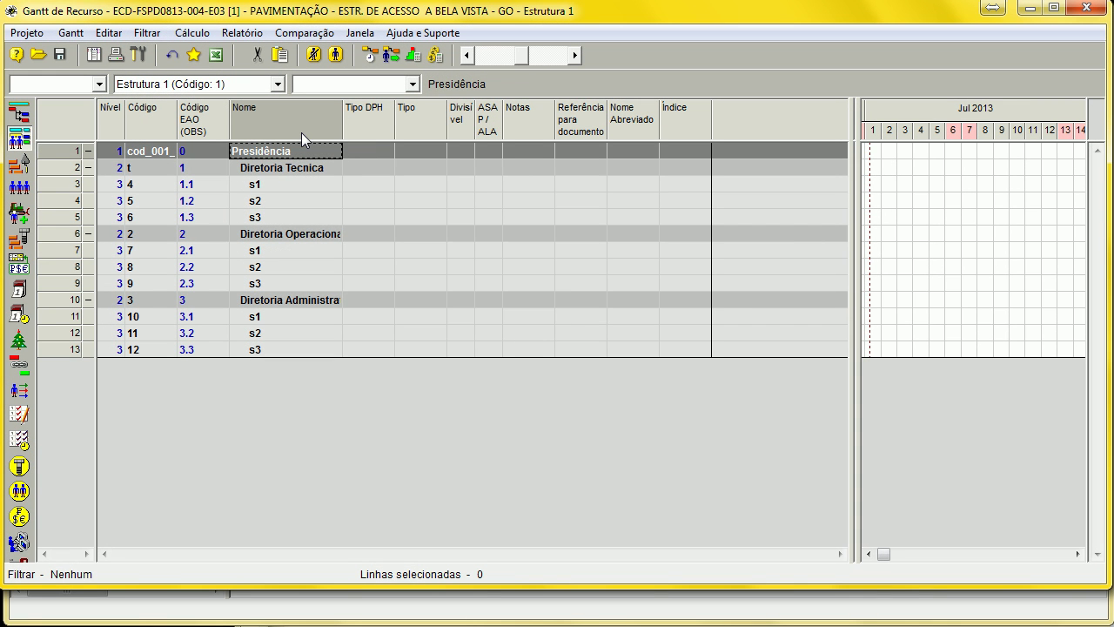
click(285, 166)
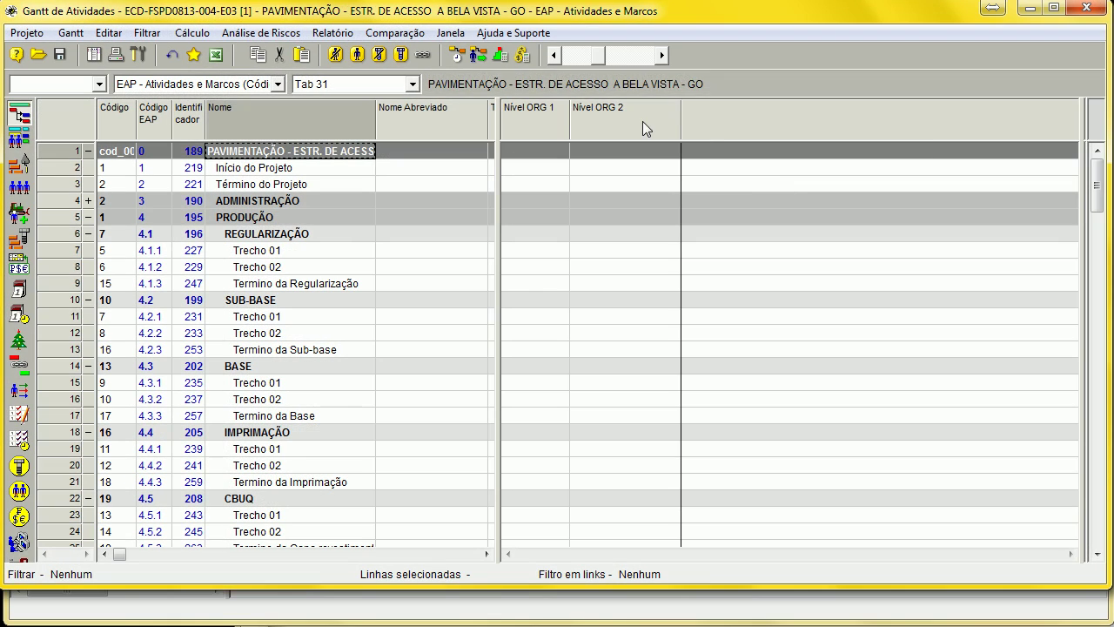
Create a user-defined text field named "Nível ORG 3" in the activity Gantt and place its column after Nível ORG 2
click(659, 146)
right_click(769, 128)
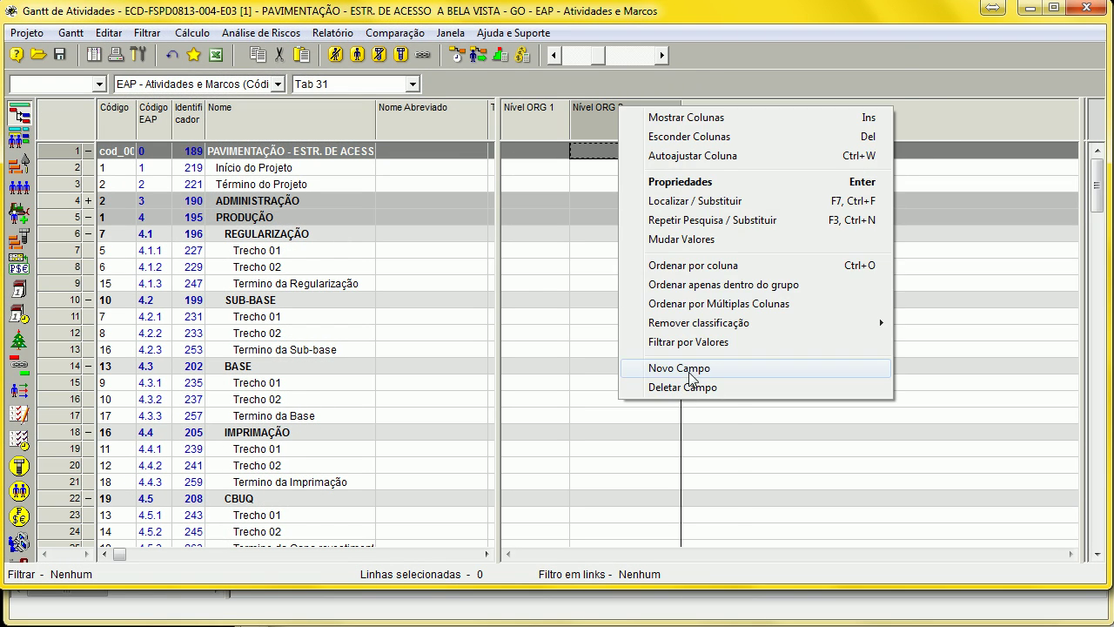
click(667, 363)
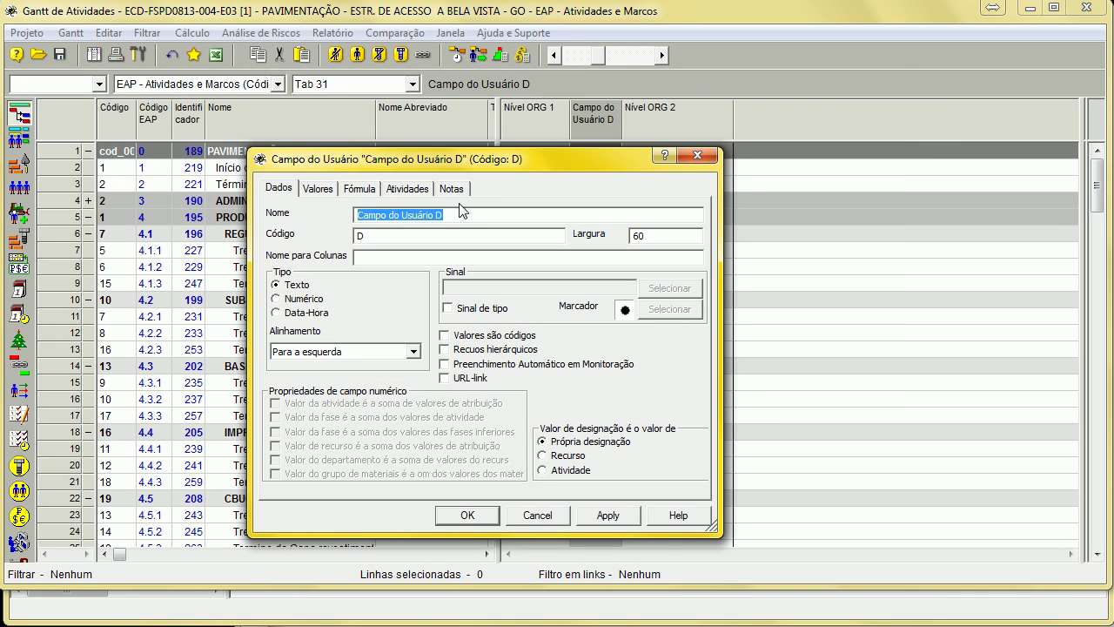
text(Nível ORG 3)
key(Return)
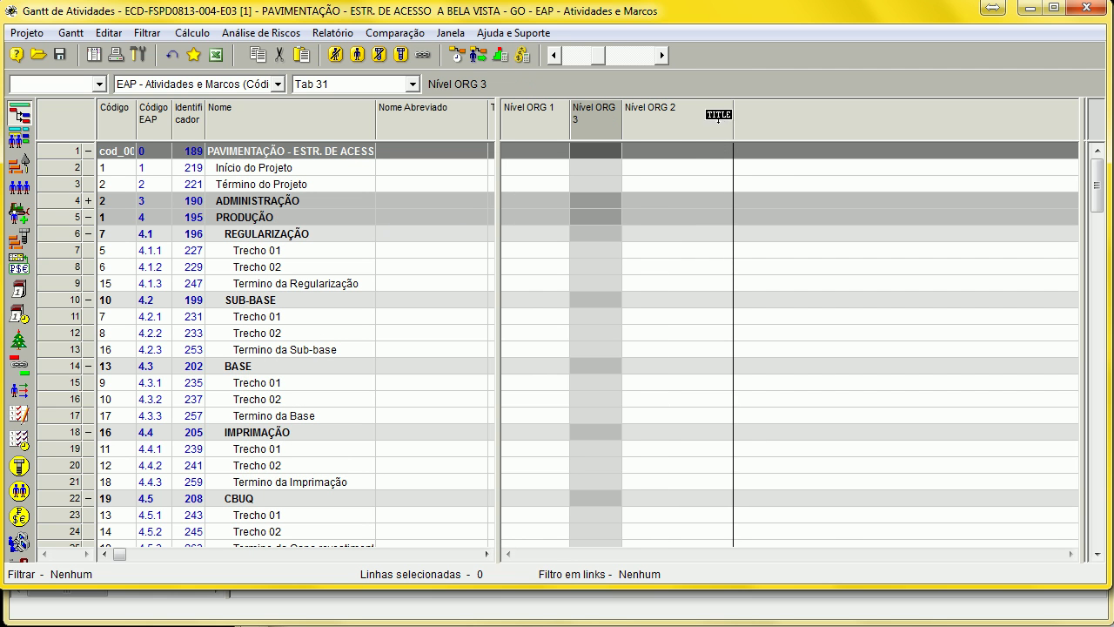
drag(667, 116, 686, 175)
drag(683, 135, 580, 122)
Set Nível ORG 1 of the project's root row to "Presidência" and propagate the value down to the rows beneath it
click(540, 152)
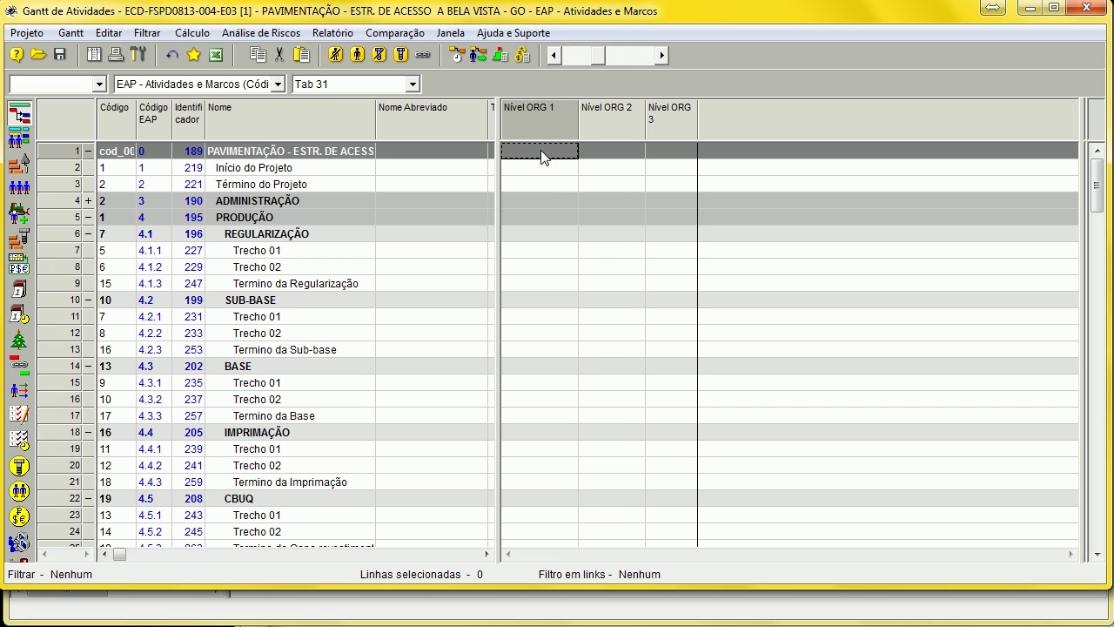
text(Presidência)
key(Return)
click(539, 151)
right_click(539, 151)
click(605, 181)
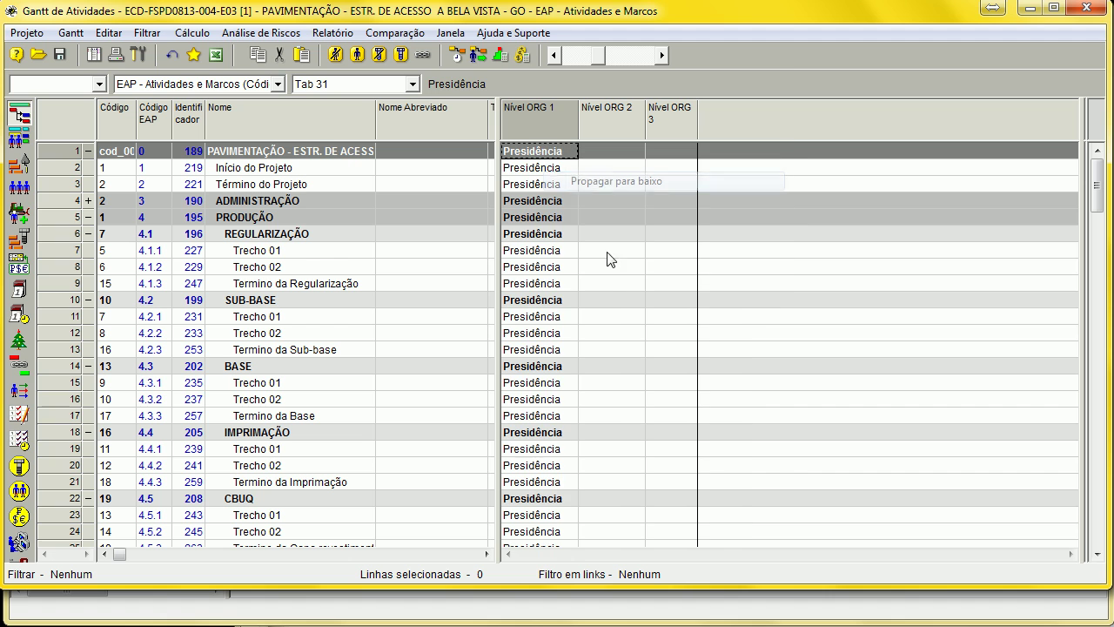
Widen the Nível ORG 1, Nível ORG 2 and Nível ORG 3 columns
drag(603, 247, 612, 410)
drag(699, 121, 739, 121)
drag(702, 233, 672, 500)
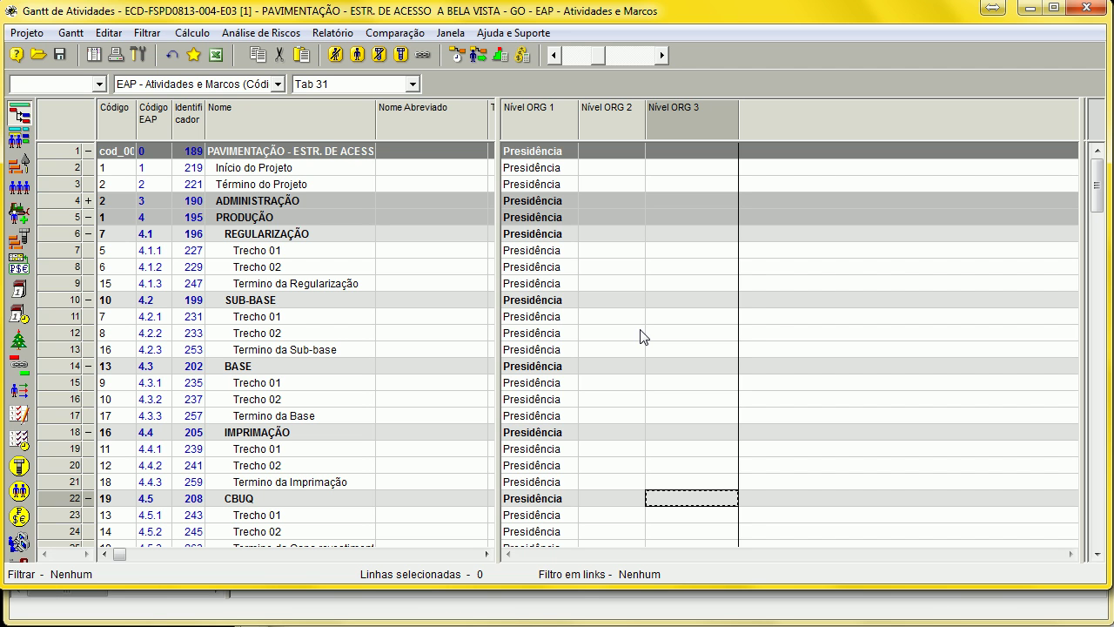
click(26, 33)
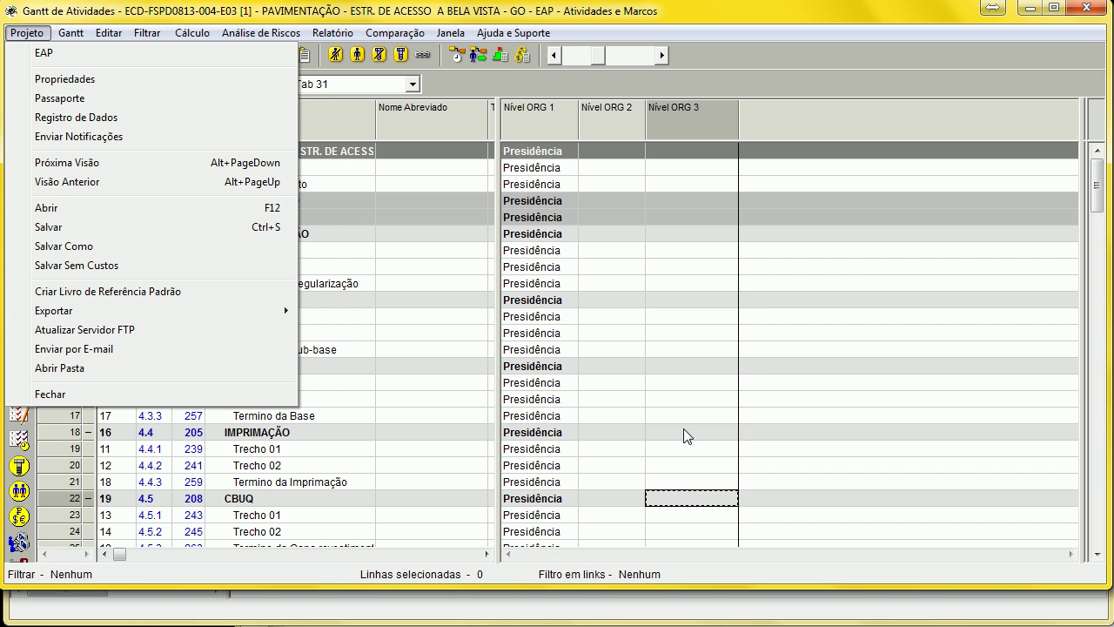
click(614, 299)
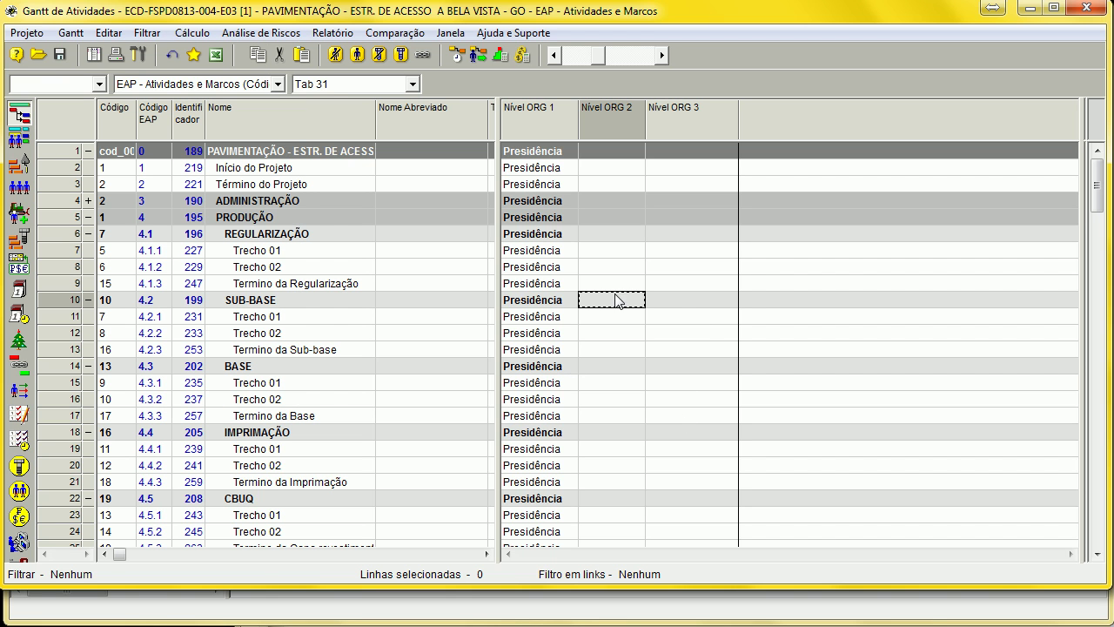
drag(580, 123, 729, 124)
click(690, 130)
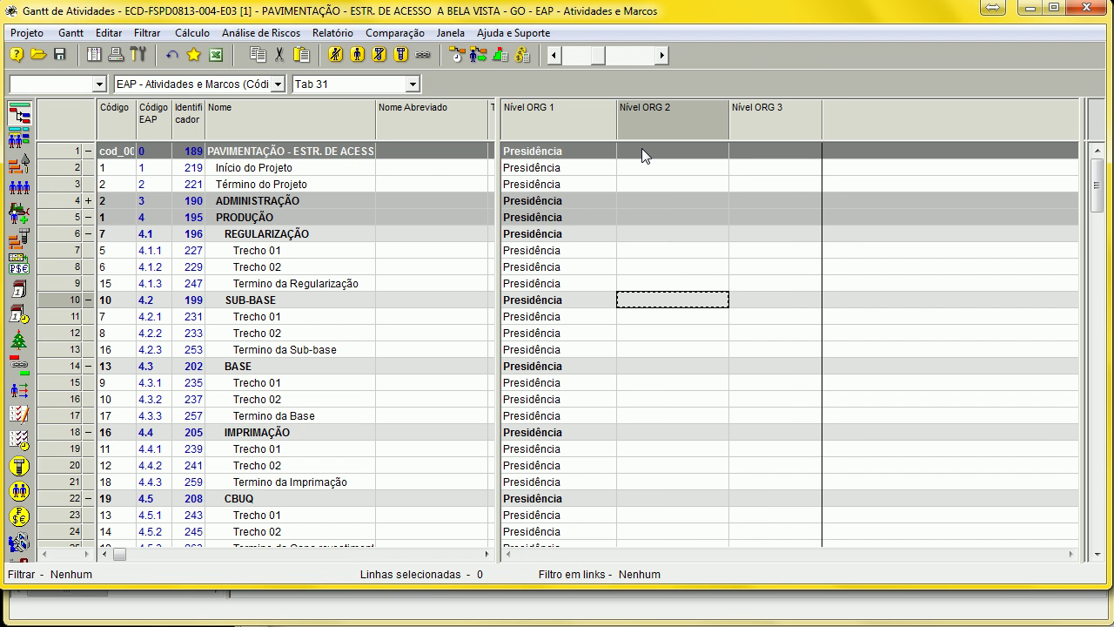
Check the directorates in the resource Gantt and set Nível ORG 2 of the ADMINISTRAÇÃO phase to "DA"
click(18, 137)
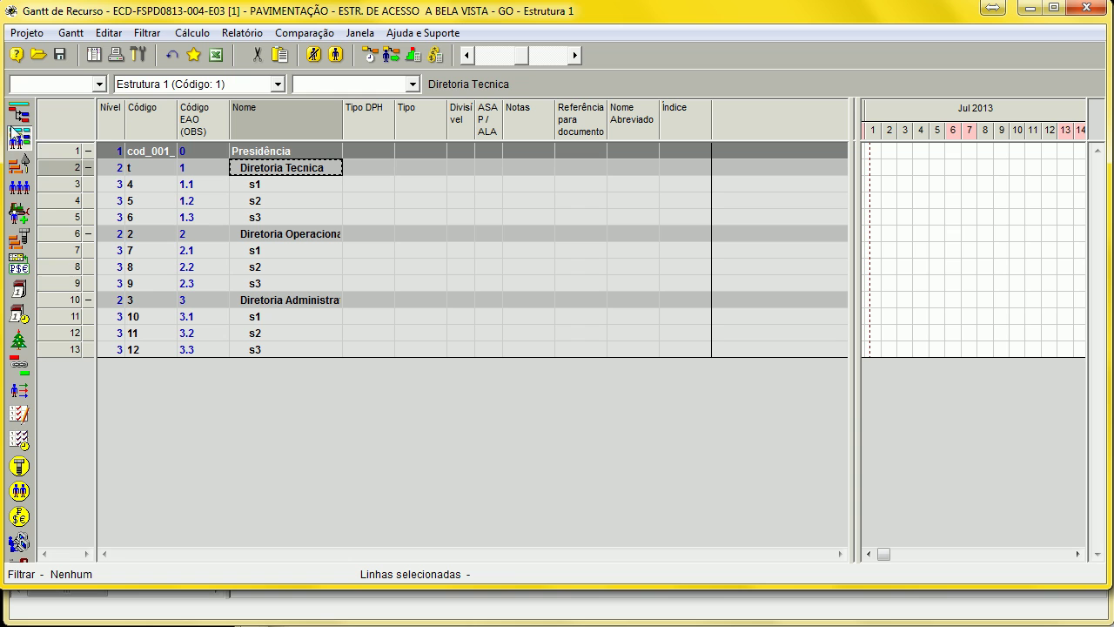
click(19, 115)
click(708, 202)
text(DA)
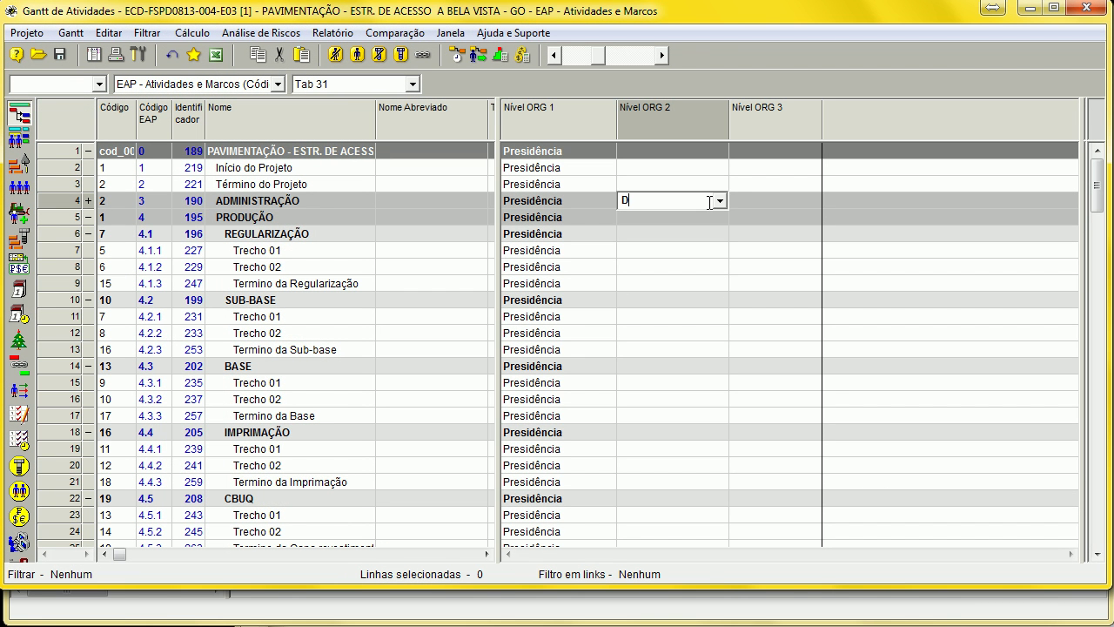
key(Return)
Expand the ADMINISTRAÇÃO phase and propagate its Nível ORG 2 value down to all its subphases and activities
right_click(708, 202)
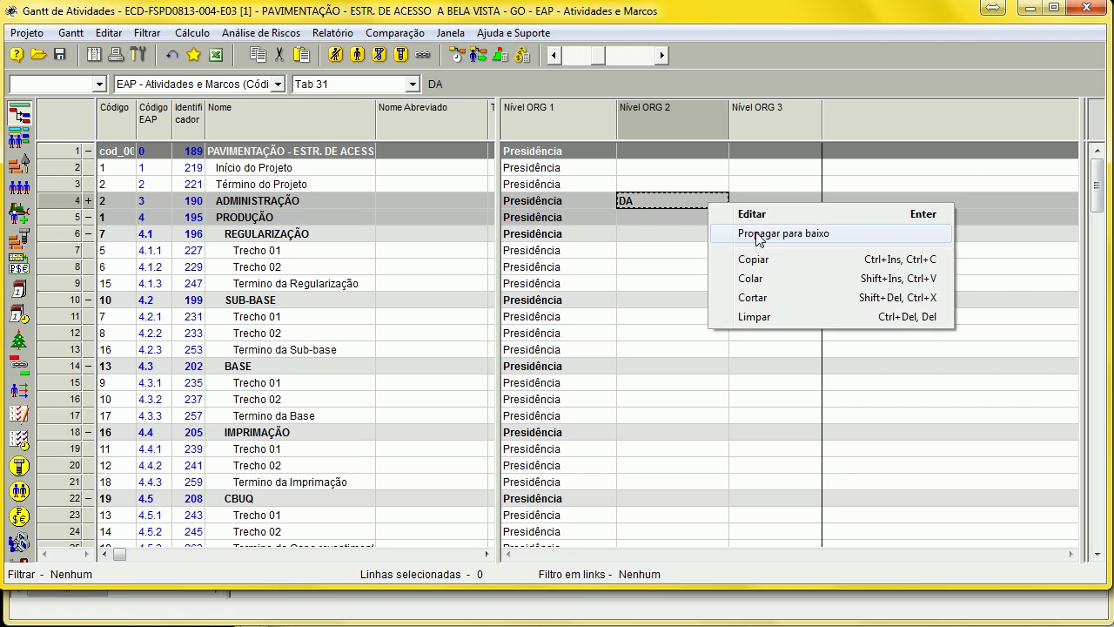
click(715, 234)
click(713, 236)
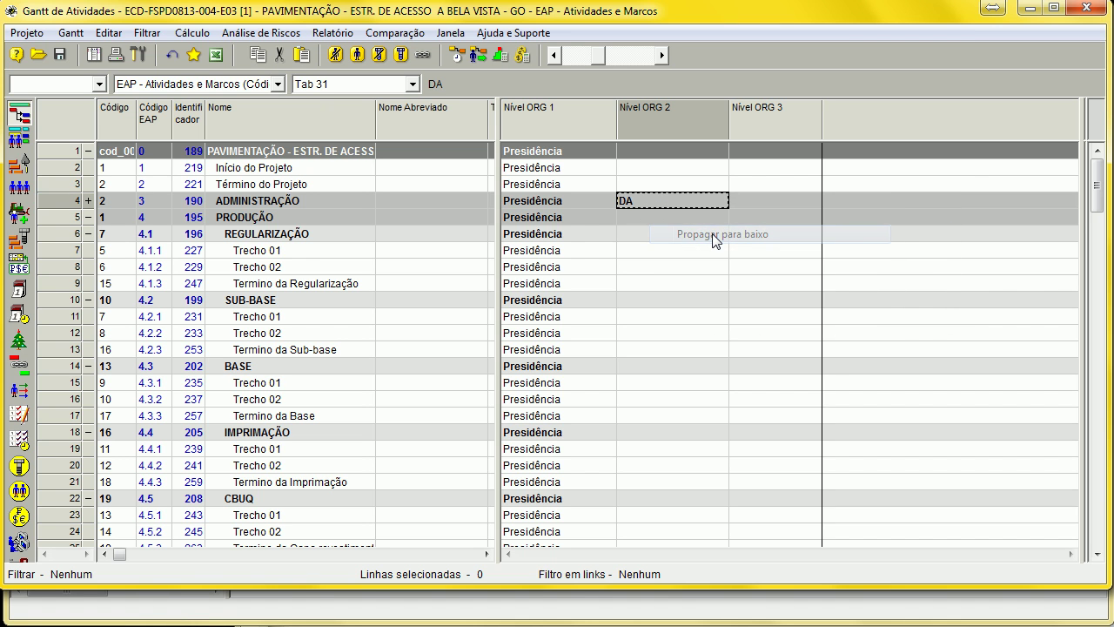
click(87, 201)
right_click(645, 202)
click(736, 227)
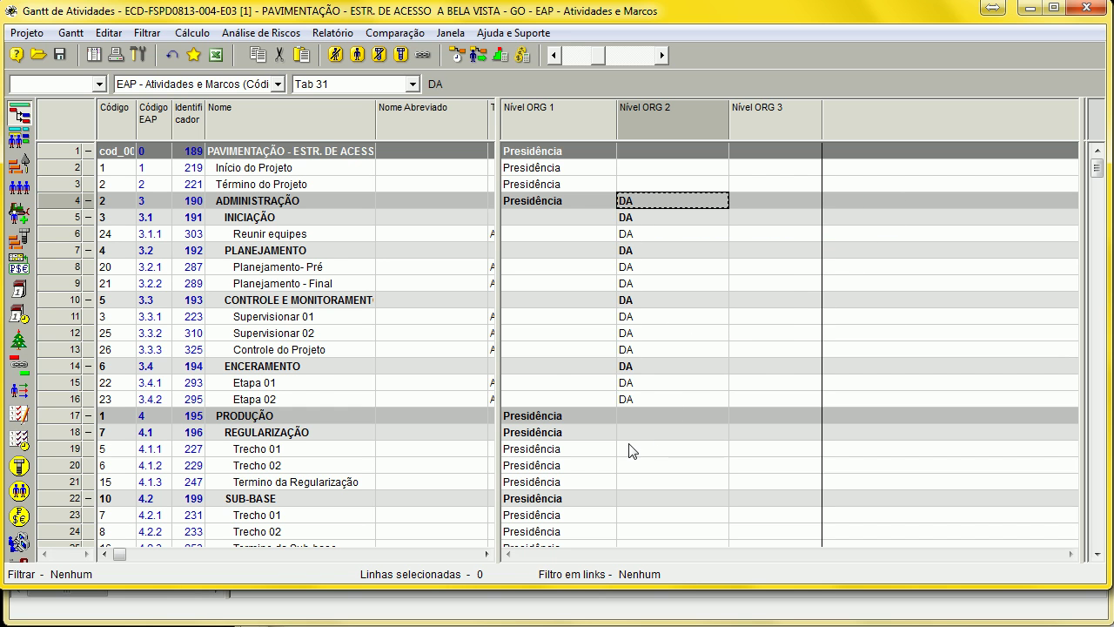
Set Nível ORG 2 of the PRODUÇÃO phase to "DT"
click(635, 451)
scroll(636, 451, down, 2)
click(643, 353)
text(DT)
key(Return)
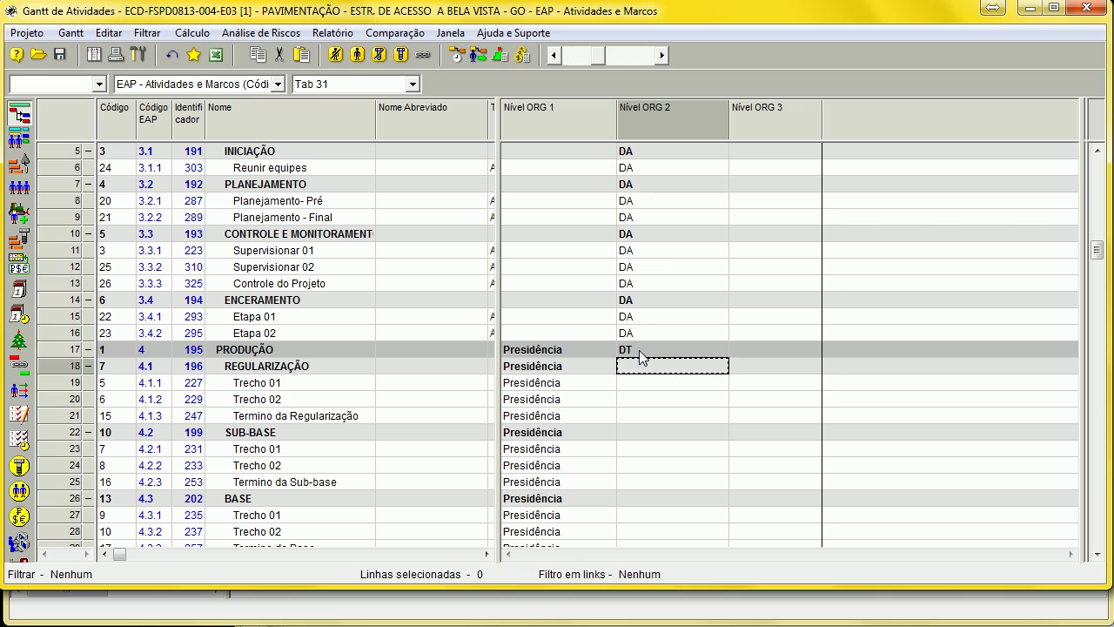
Set Nível ORG 2 of the REGULARIZAÇÃO phase to "DT" and propagate it down to its activities
click(641, 352)
click(642, 371)
click(652, 370)
text(DT)
right_click(667, 375)
click(709, 399)
Set Nível ORG 2 of the BASE phase to "DT" and propagate it down to its activities
click(653, 504)
text(dt)
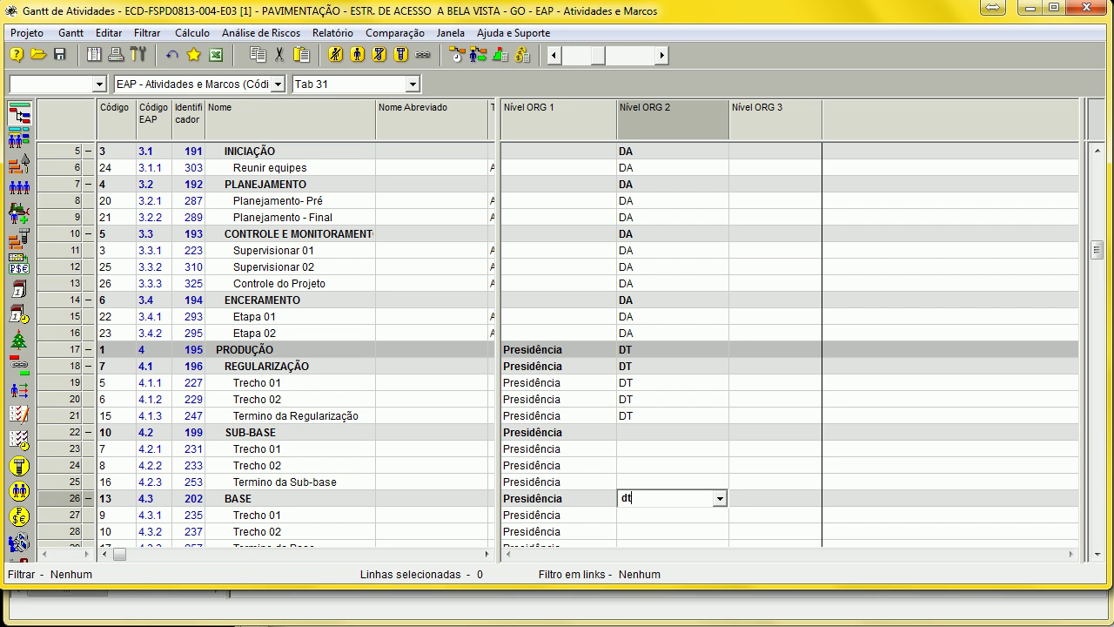
text(DT)
key(Return)
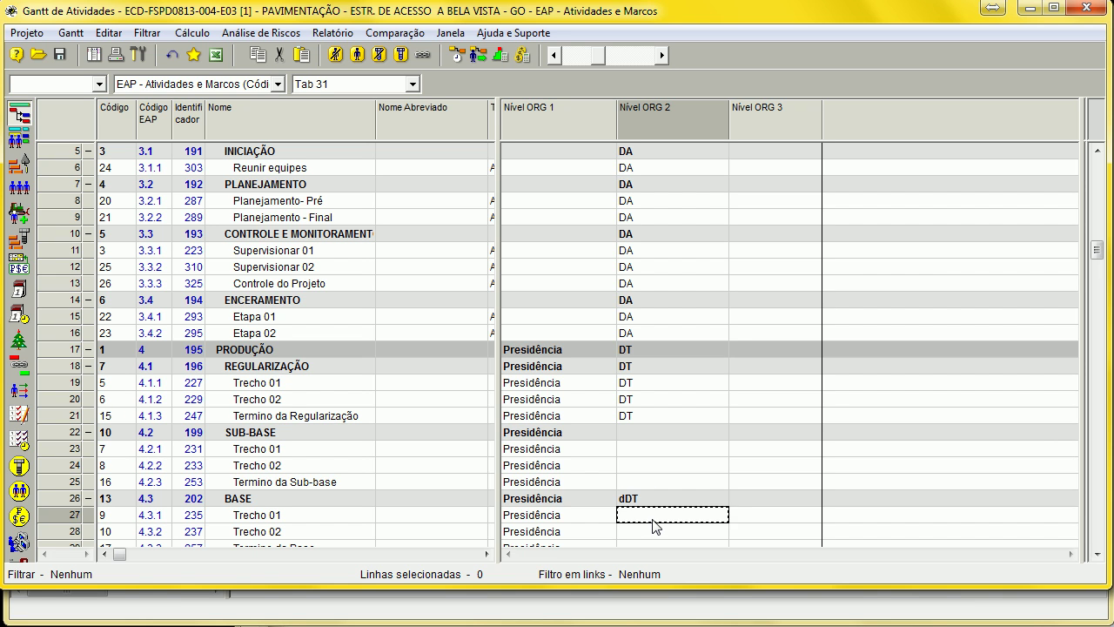
key(Up)
text(DT)
key(Return)
right_click(636, 497)
click(709, 527)
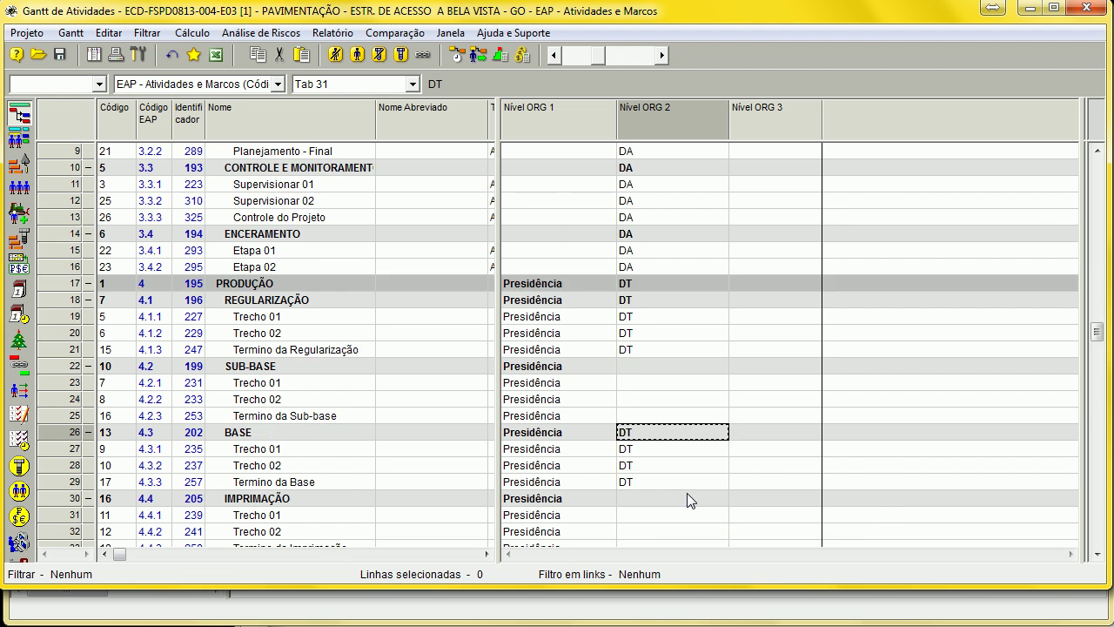
Check the directorates in the resource Gantt, set Nível ORG 2 of the SUB-BASE phase to "DO" and propagate it to its activities
click(16, 141)
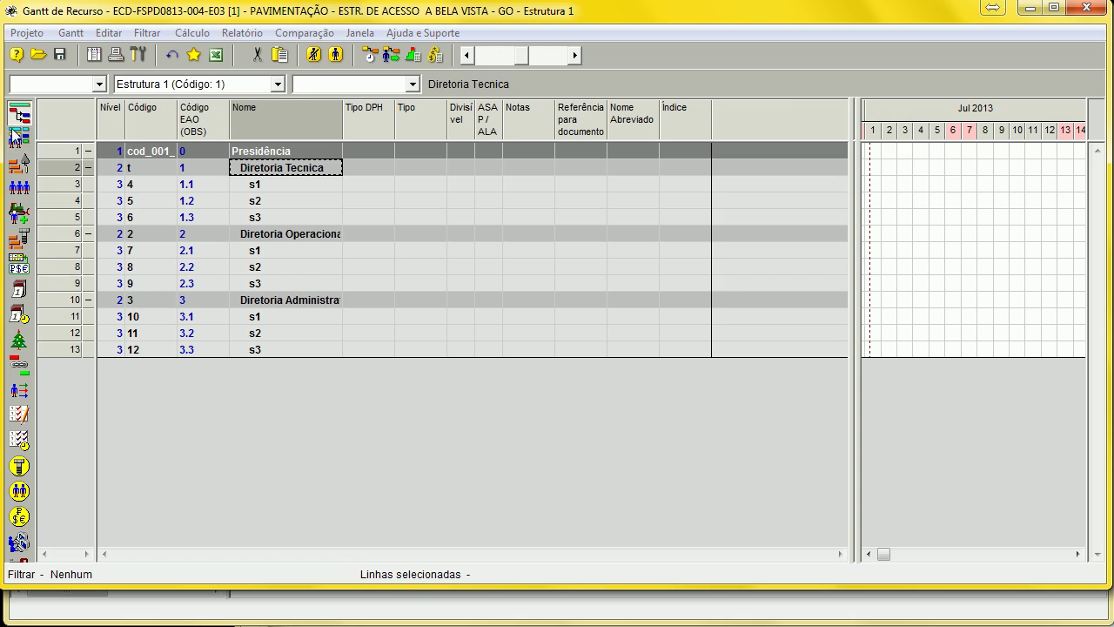
click(19, 113)
text(DO)
key(Return)
right_click(640, 240)
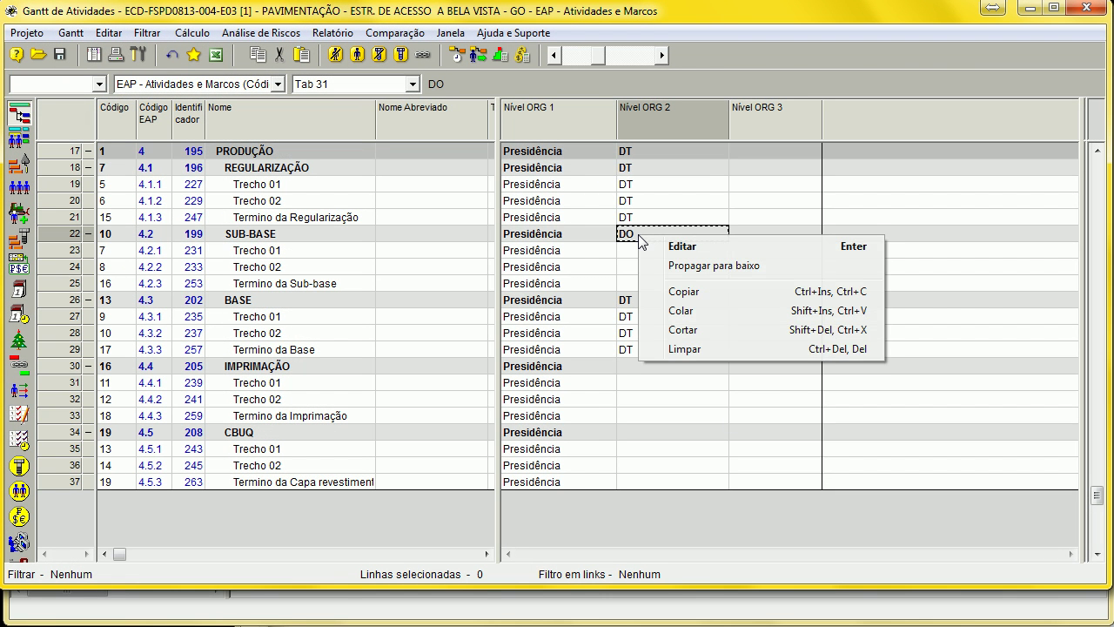
click(816, 264)
Under IMPRIMAÇÃO, set Nível ORG 2 to "DO" for Trecho 01 and "DT" for Trecho 02 and Termino da Imprimação
click(631, 371)
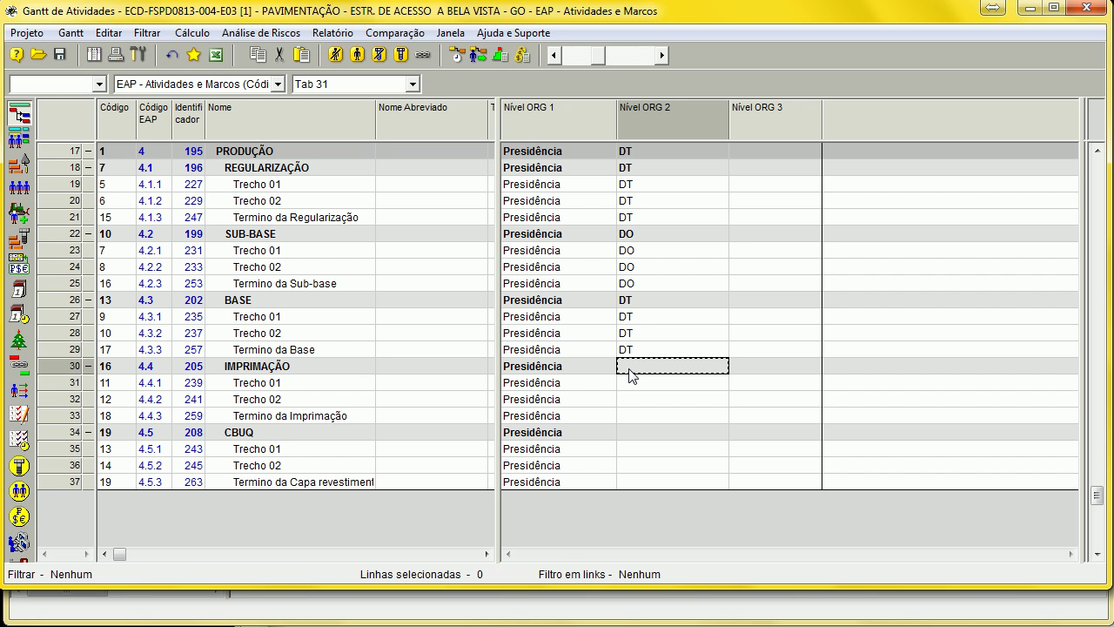
key(Down)
text(DO)
key(Return)
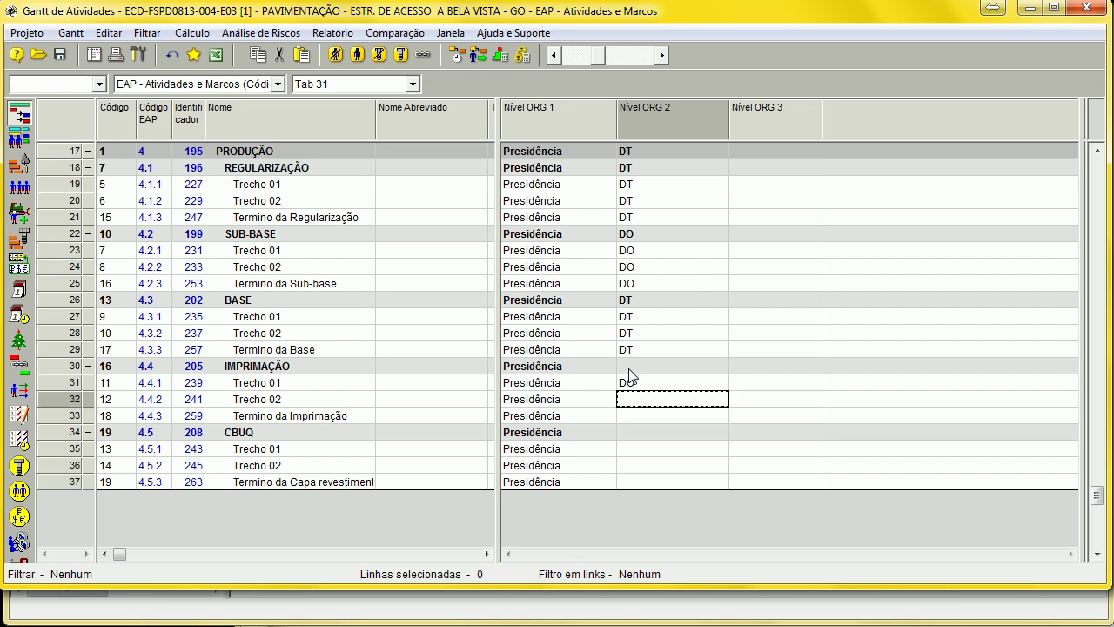
text(DT)
key(Return)
text(DT)
key(Return)
Under CBUQ, set Nível ORG 2 to "DT" for Trecho 01 and "DO" for the two remaining activities
key(Down)
text(DT)
key(Return)
text(DO)
key(Return)
text(DO)
key(Return)
Set Nível ORG 3 to "S1" for Reunir equipes and Planejamento- Pré, and to "S2" for Planejamento - Final
scroll(701, 275, up, 5)
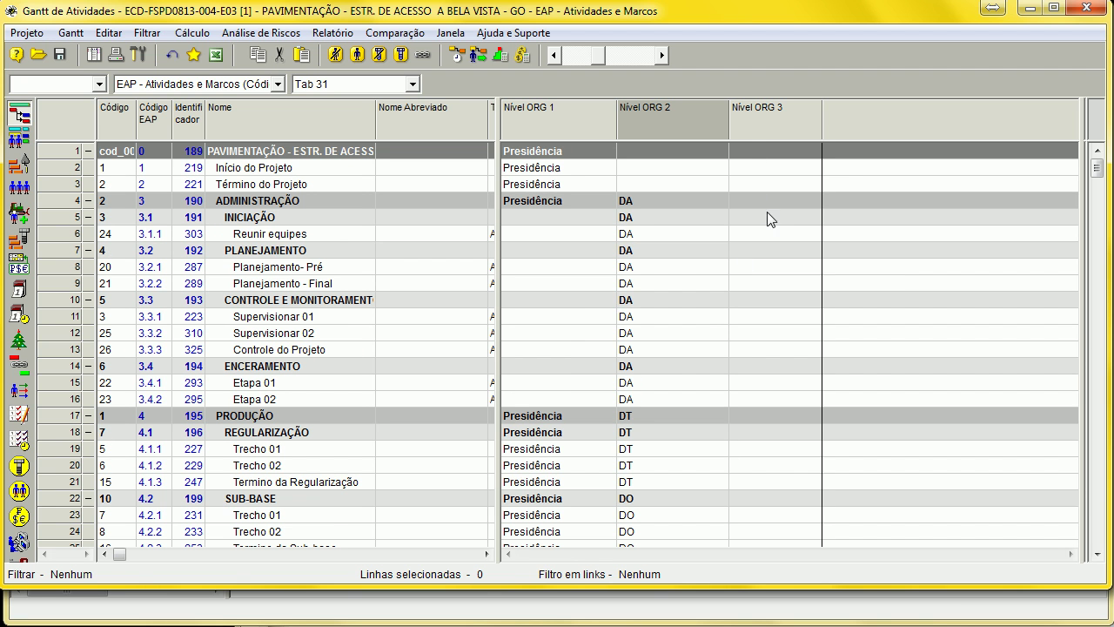
click(768, 233)
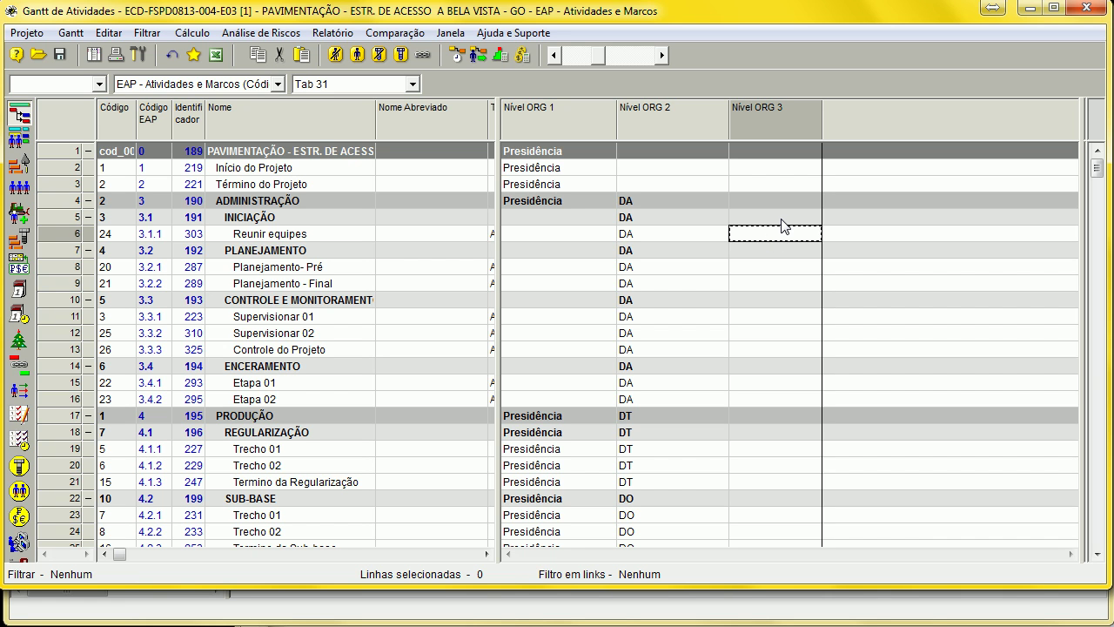
text(S1)
key(Return)
text(S1)
key(Return)
text(S2)
key(Return)
Set Nível ORG 3 to "S1" for the Supervisionar 01 and Supervisionar 02 activities
text(S1)
key(Return)
text(S1S)
key(Return)
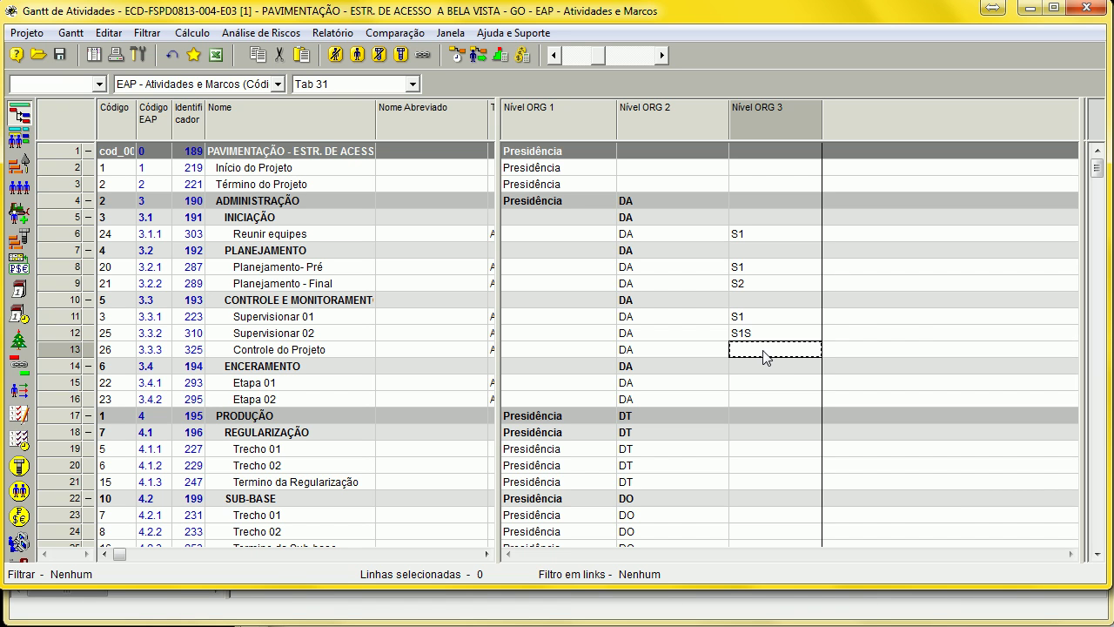
click(763, 333)
text(S3)
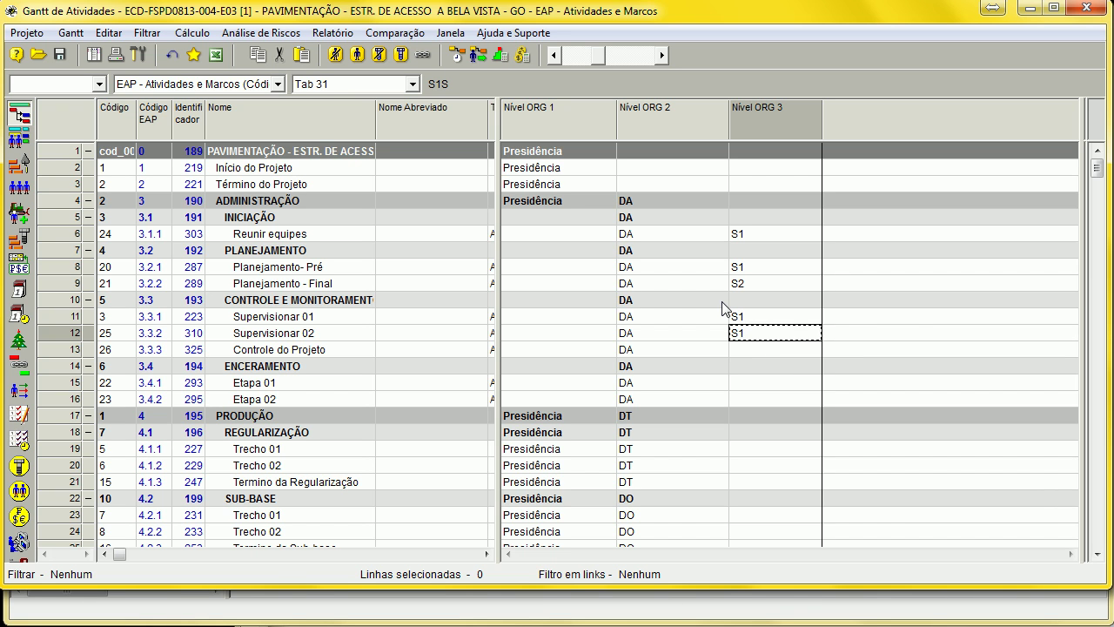
Set Nível ORG 3 to "S3" for Supervisionar 02, "S2" for Controle do Projeto, "S1" for Etapa 01 and "S2" for Etapa 02
key(Return)
text(S2)
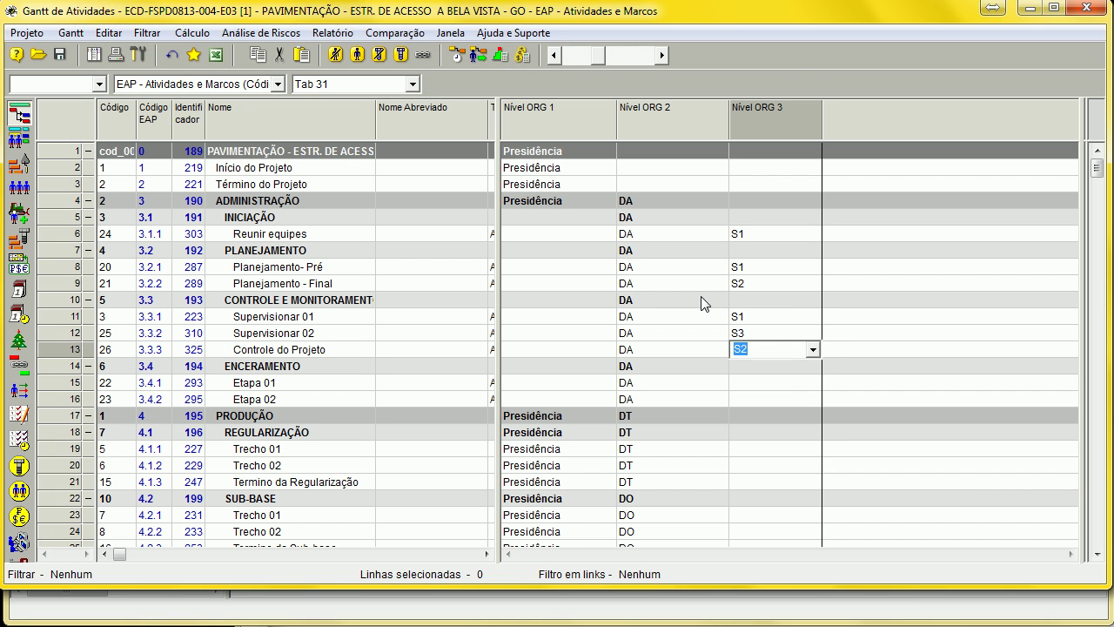
key(Return)
text(S1)
key(Return)
text(S2)
Under REGULARIZAÇÃO, set Nível ORG 3 to "S3" for Trecho 01 and Trecho 02, and "S1" for Termino da Regularização
click(754, 448)
text(S3)
click(740, 467)
click(746, 485)
text(S1)
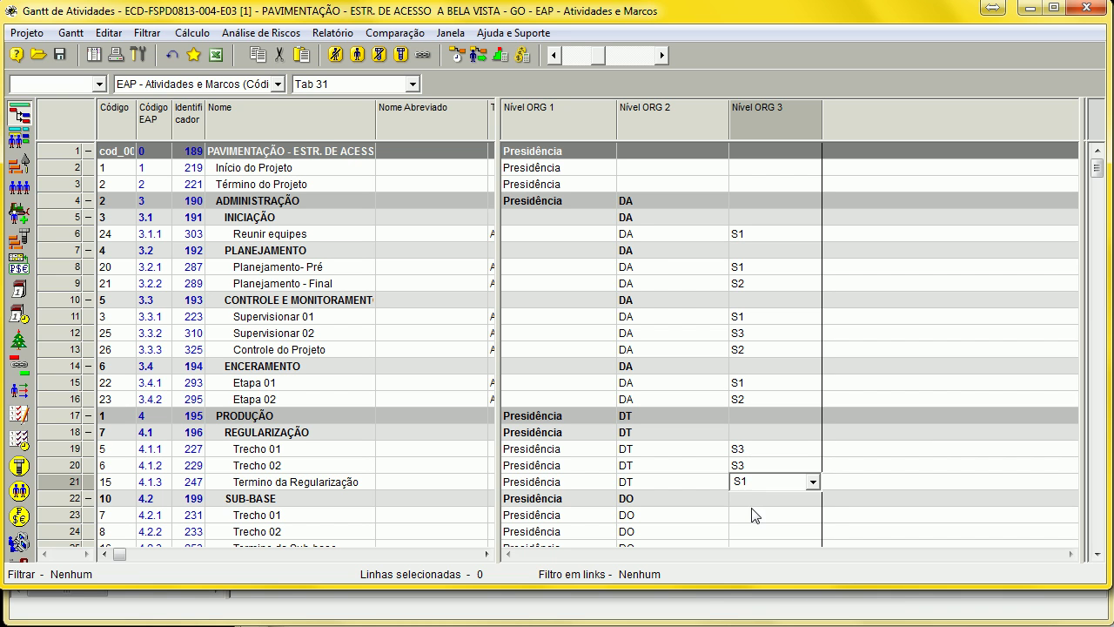
Under SUB-BASE, set Nível ORG 3 to "S2" for Trecho 01 and "S3" for Trecho 02
click(754, 513)
text(S2)
click(755, 530)
text(S3)
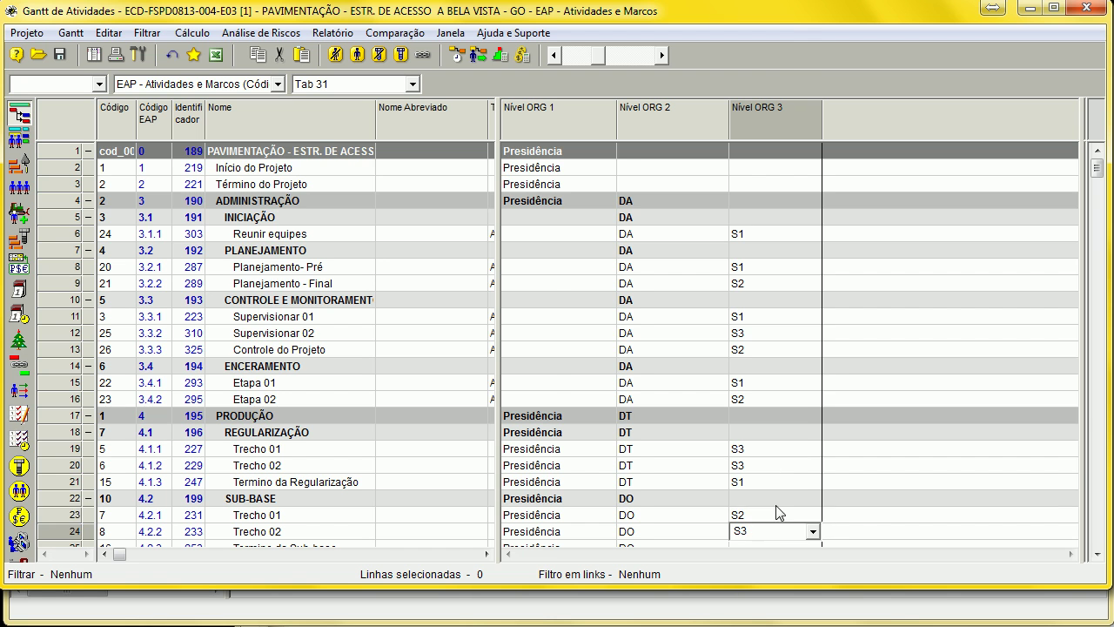
Copy the Nível ORG 3 values of the three REGULARIZAÇÃO activities onto the three BASE activities
scroll(803, 482, down, 4)
click(778, 353)
scroll(786, 372, down, 2)
scroll(786, 371, up, 2)
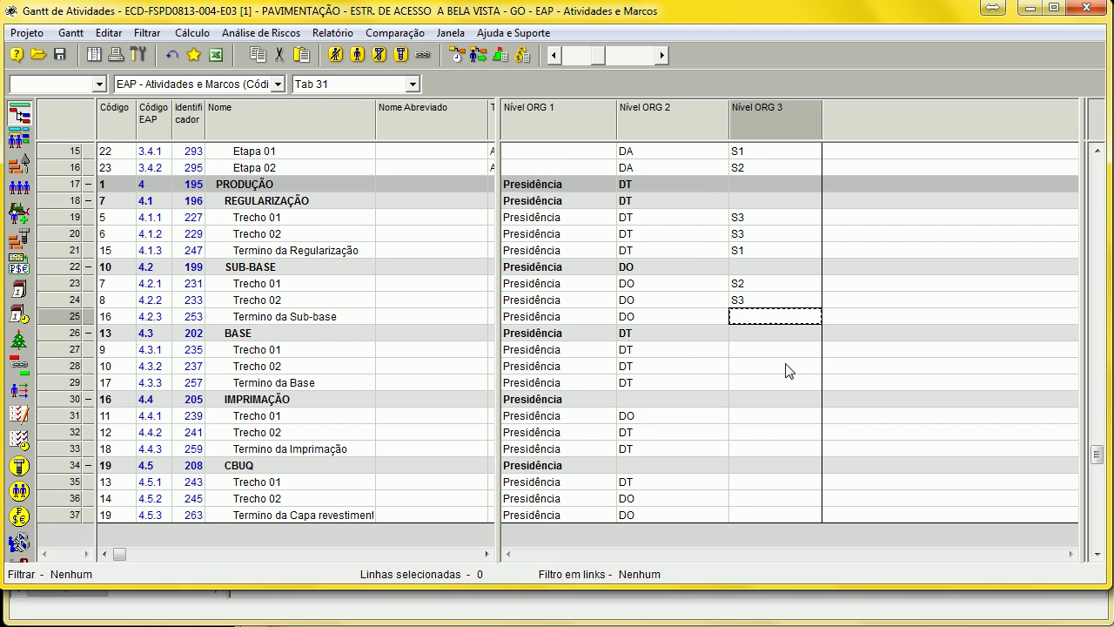
click(759, 219)
shift+click(755, 250)
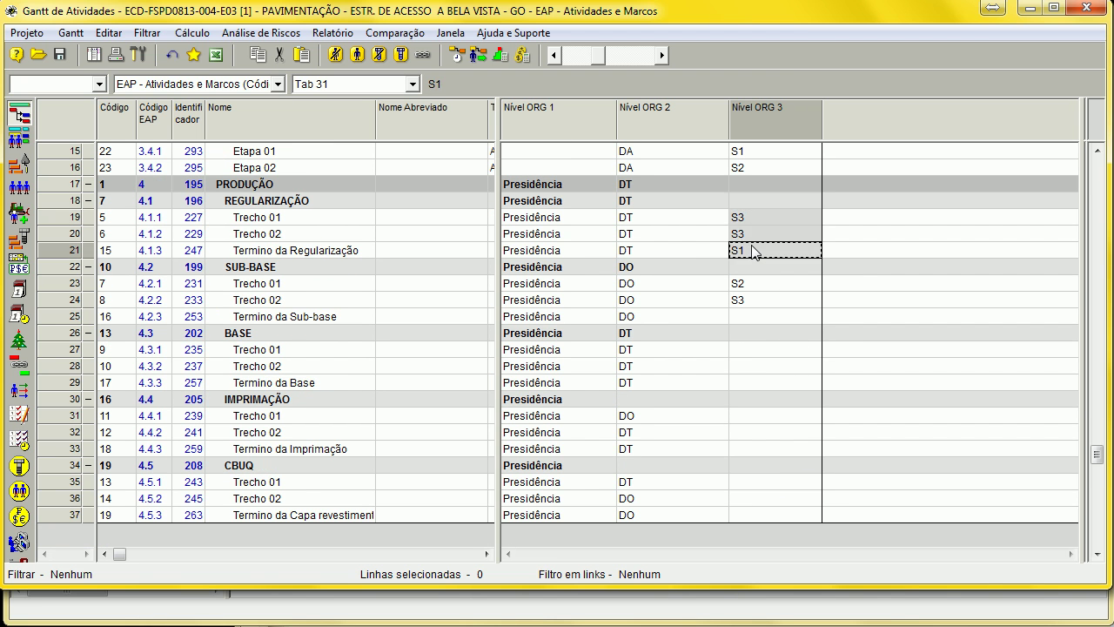
key(ctrl+c)
click(772, 349)
key(ctrl+v)
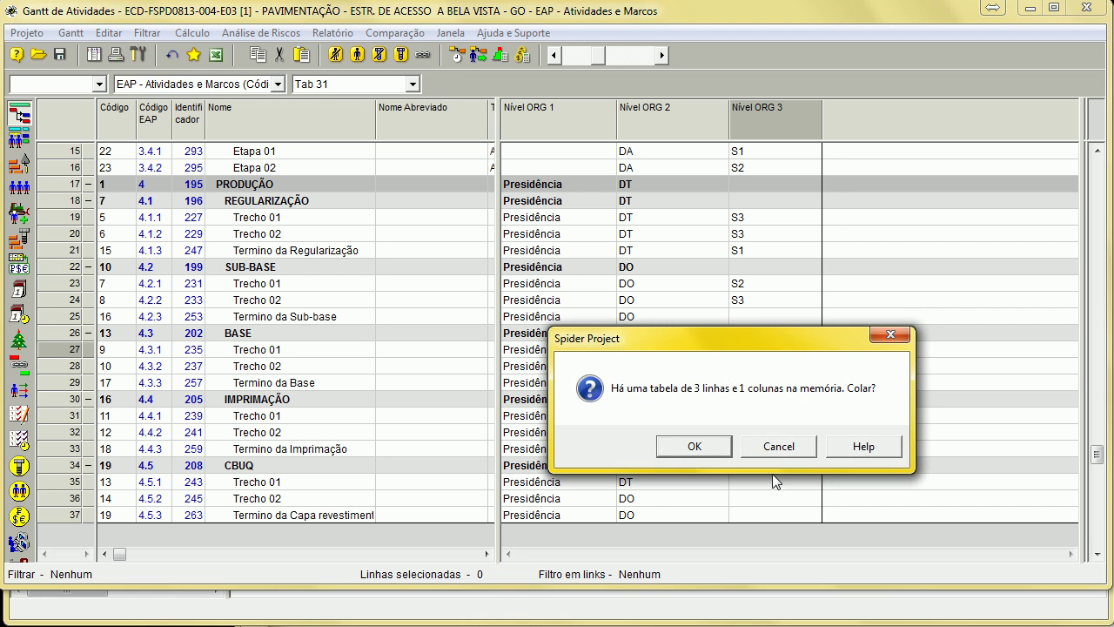
key(Return)
Paste the copied Nível ORG 3 values onto the three CBUQ activities
click(782, 481)
key(ctrl+v)
key(Return)
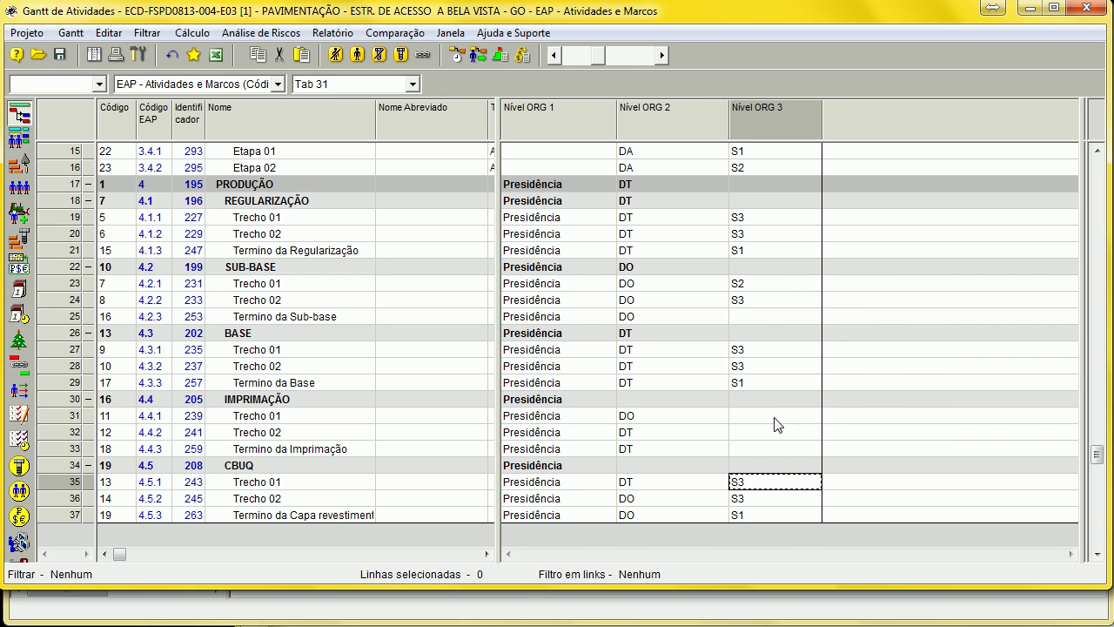
Set Nível ORG 3 to "S2" for all three IMPRIMAÇÃO activities
click(761, 416)
text(S2)
key(Return)
key(Return)
key(Return)
key(Return)
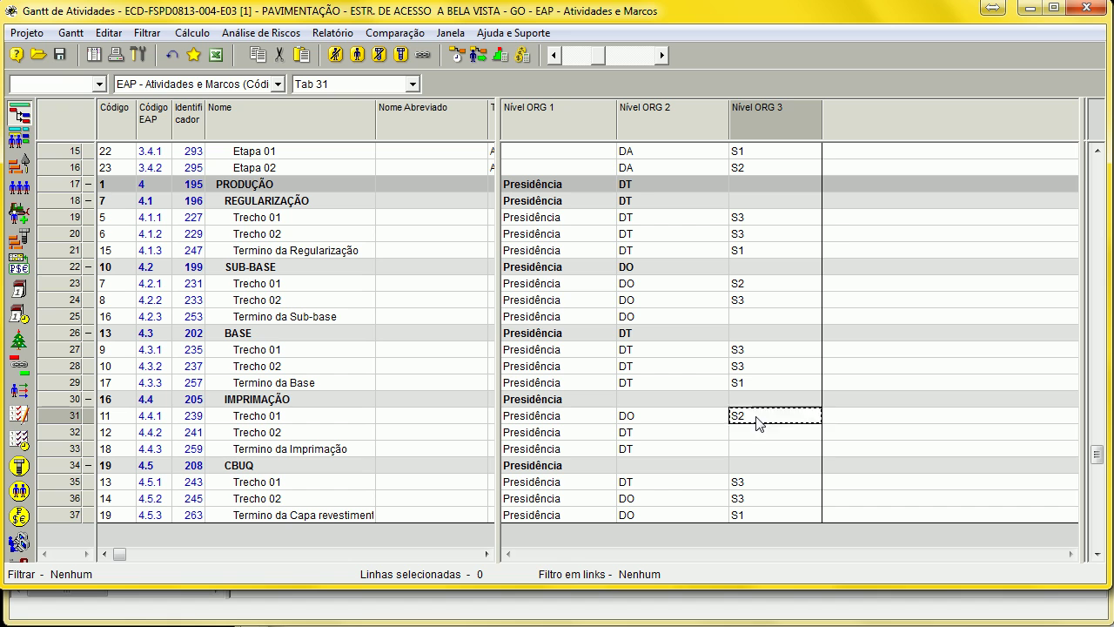
key(Return)
text(S2)
key(Return)
text(S2)
Set Nível ORG 3 to "S2" for Termino da Sub-base
click(758, 422)
key(Up)
key(Up)
key(Up)
key(Up)
key(Up)
key(Up)
text(S2)
Propagate the Nível ORG 1 value "Presidência" from the ADMINISTRAÇÃO phase to all its subphases and activities
key(Up)
key(Up)
key(Up)
key(Up)
key(Up)
key(Up)
key(Up)
key(Up)
key(Up)
key(Up)
key(Up)
key(Up)
key(Up)
key(Up)
key(Up)
key(Up)
key(Up)
key(Up)
key(Up)
key(Up)
key(Up)
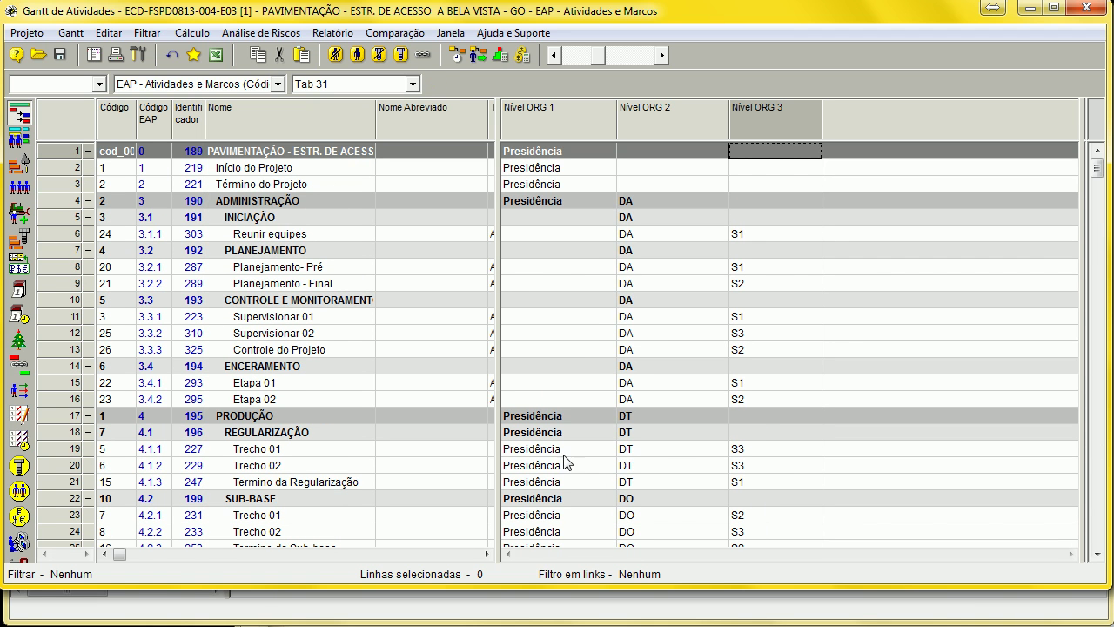
right_click(560, 199)
click(620, 228)
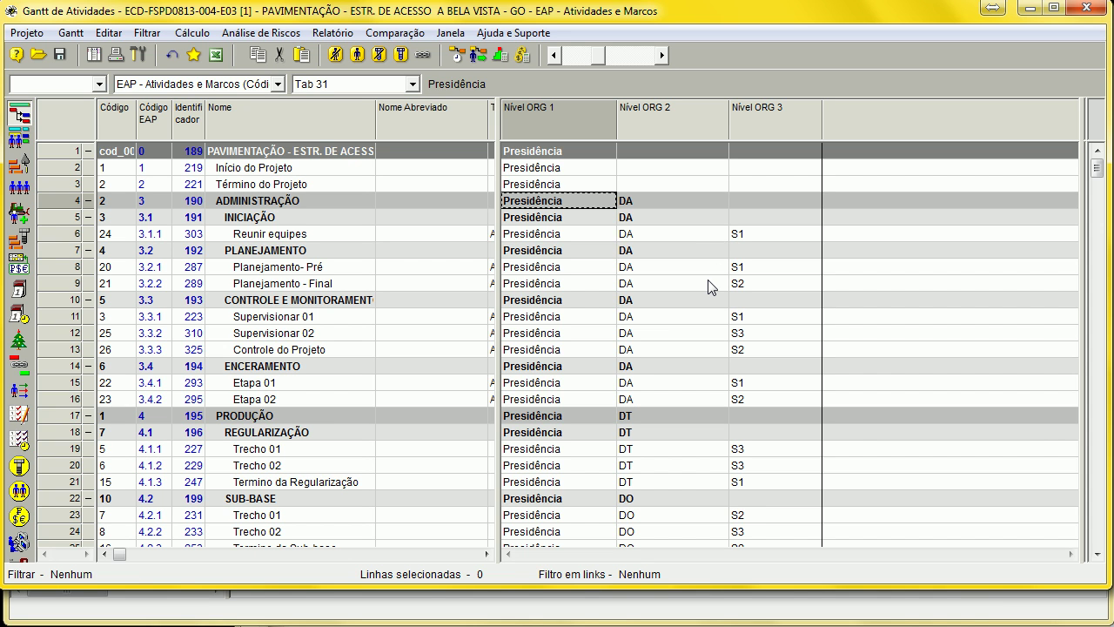
Clear Nível ORG 1 for Início do Projeto and Término do Projeto, and slightly widen the pane with the activity names
click(533, 174)
click(535, 181)
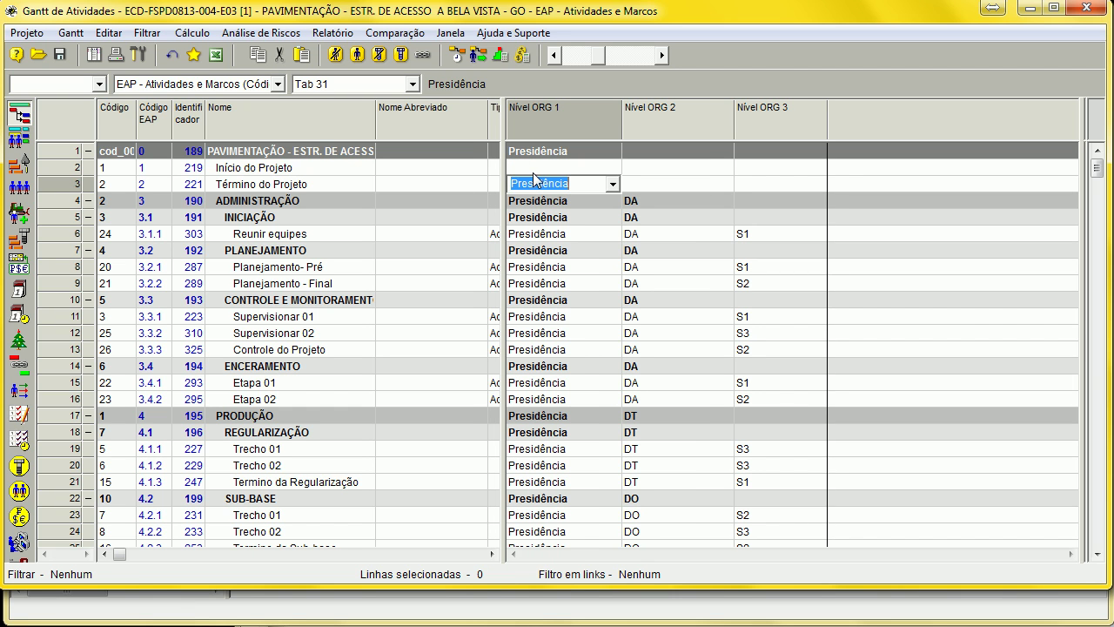
key(Delete)
key(Return)
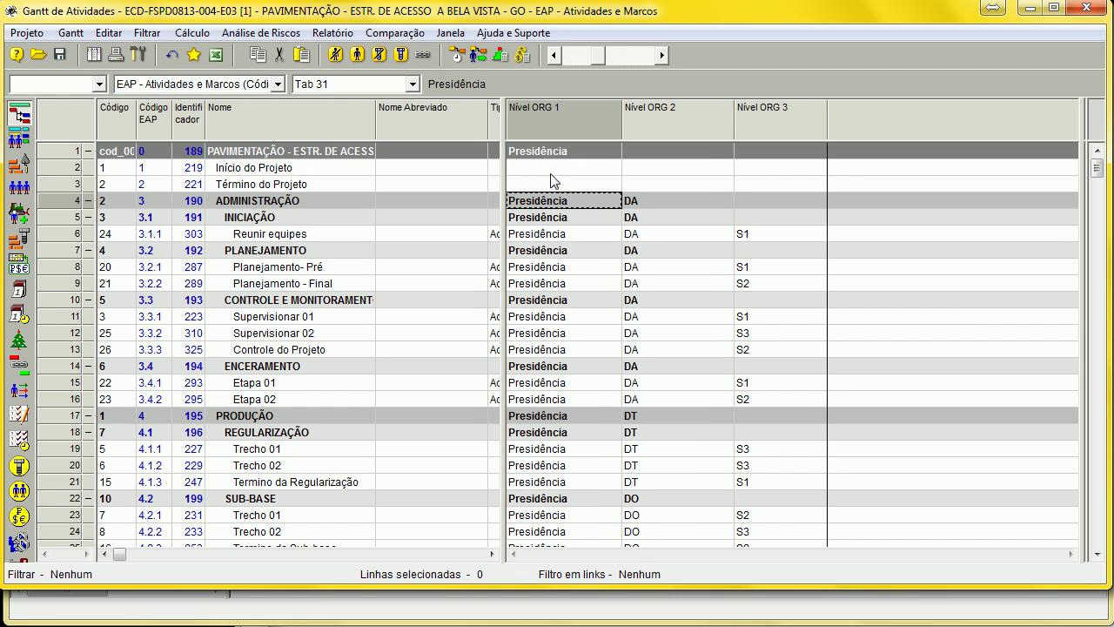
drag(503, 189, 521, 273)
scroll(724, 356, down, 6)
scroll(661, 359, up, 6)
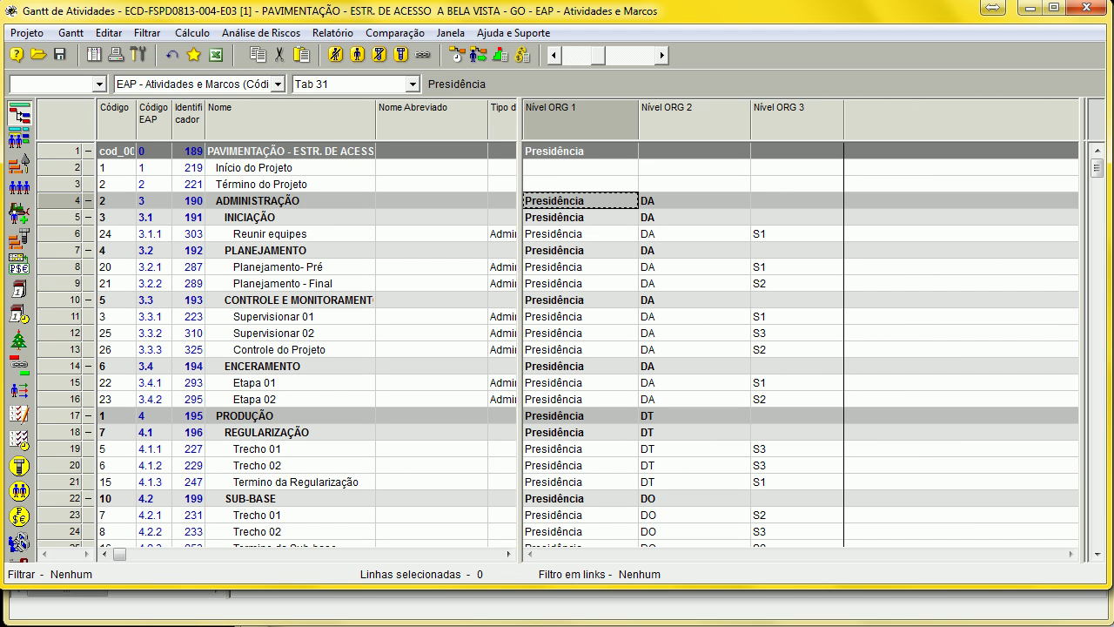
Open the project's list of EAP structures and move it clear of the upper activity rows
click(28, 32)
click(35, 48)
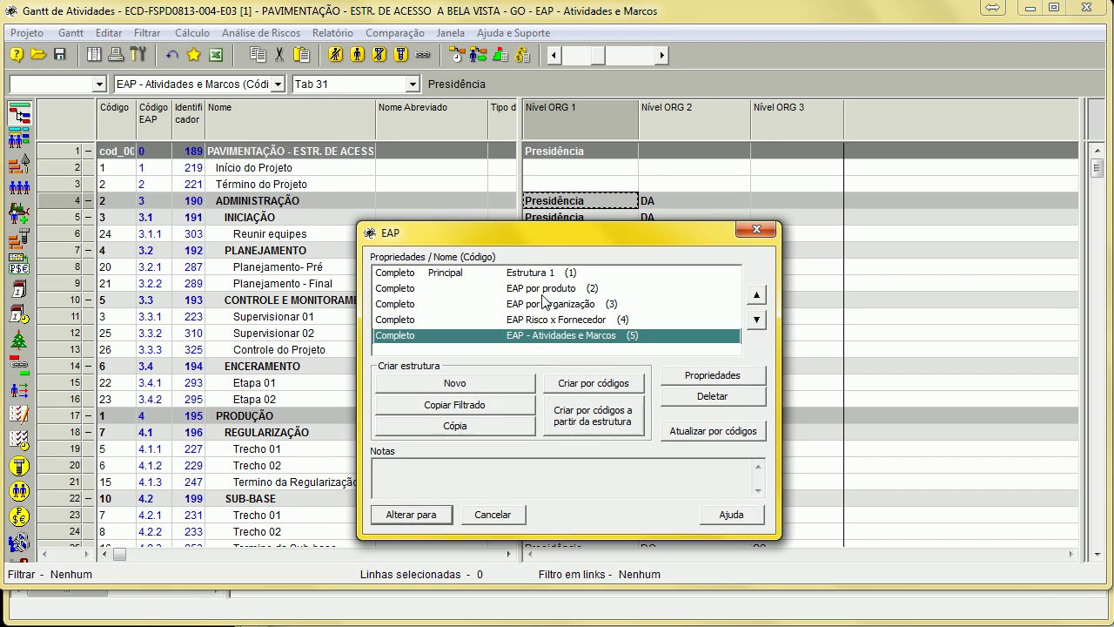
drag(604, 238, 584, 135)
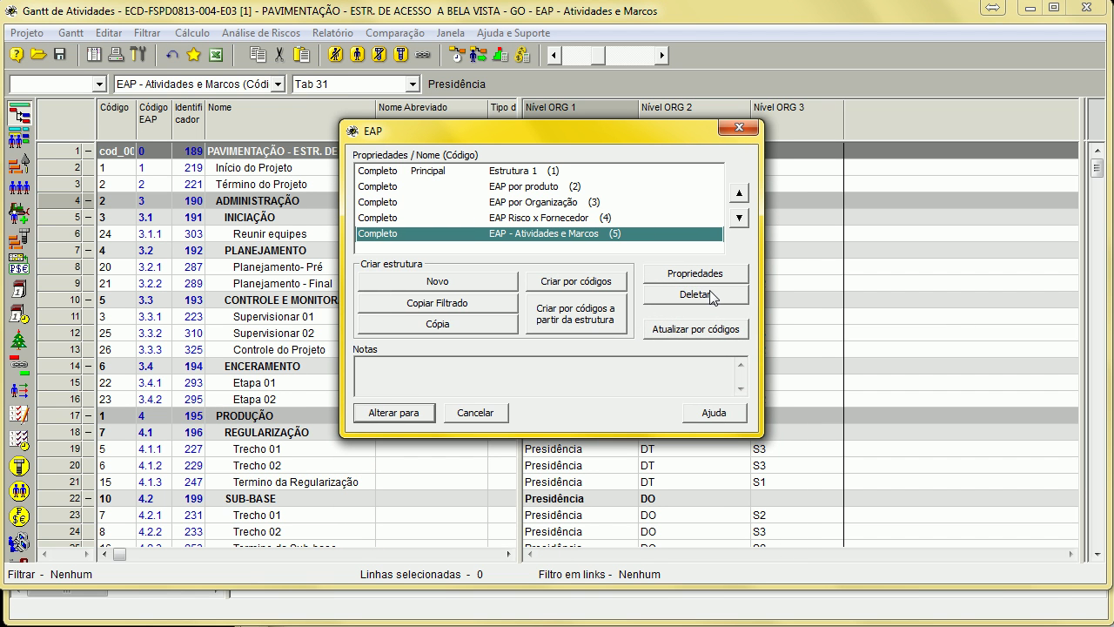
click(600, 284)
click(697, 142)
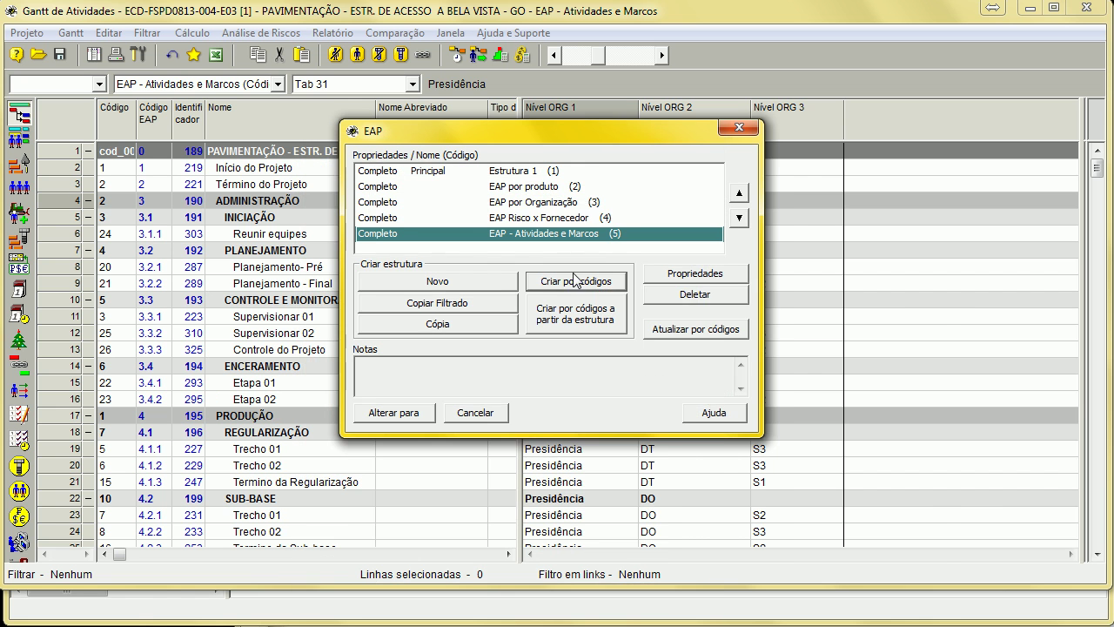
drag(597, 127, 766, 270)
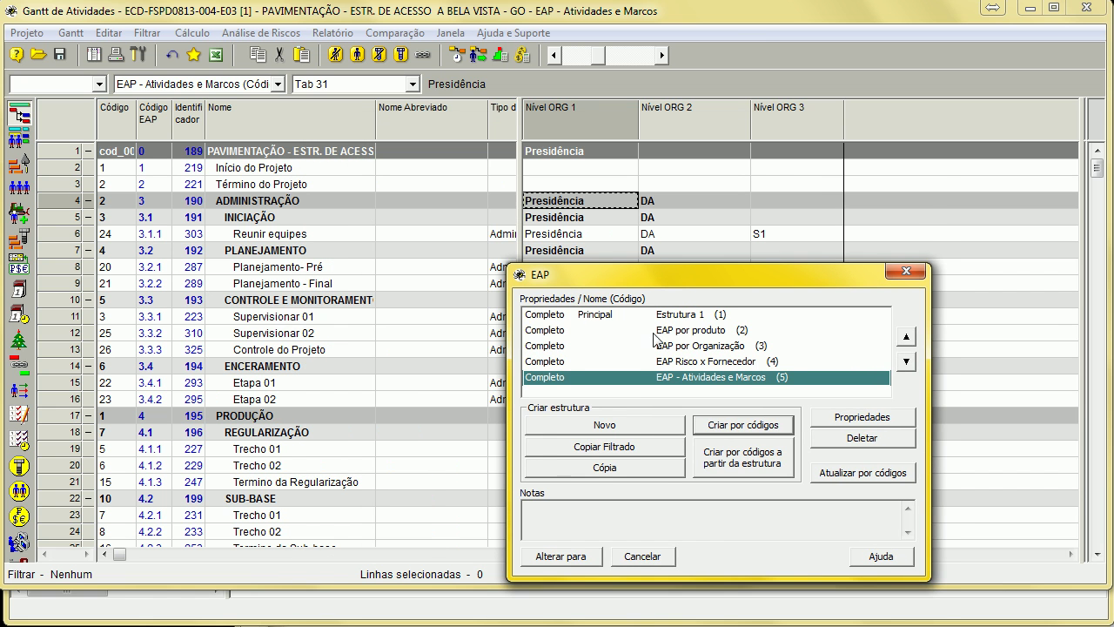
drag(670, 279, 711, 379)
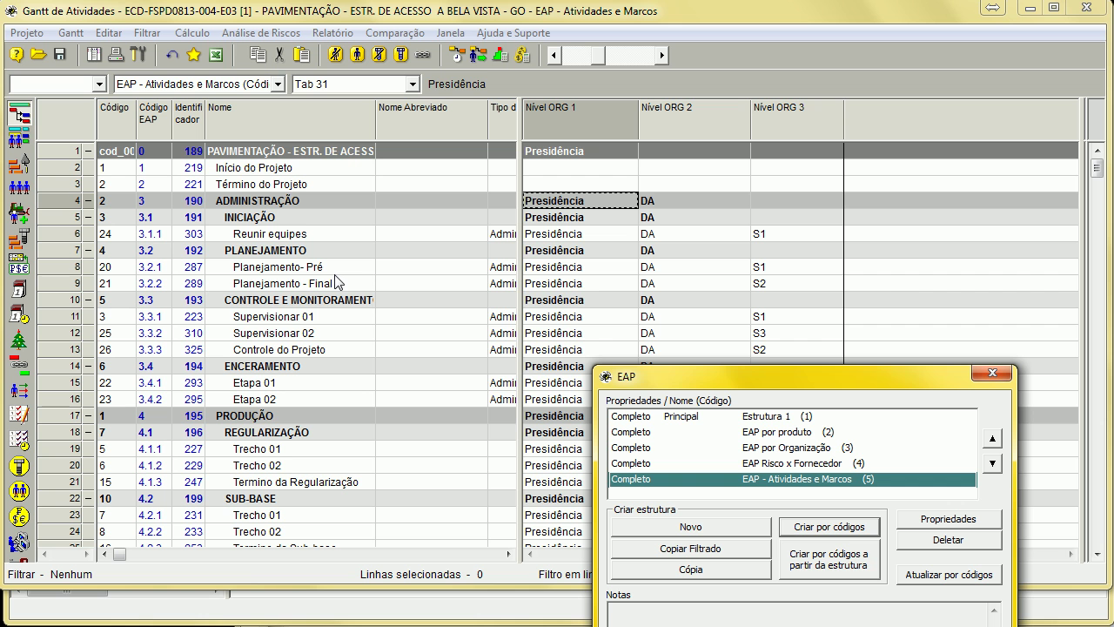
Start a new structure created by codes, using the user-defined fields Nível ORG 1, Nível ORG 2 and Nível ORG 3 as codes
click(831, 528)
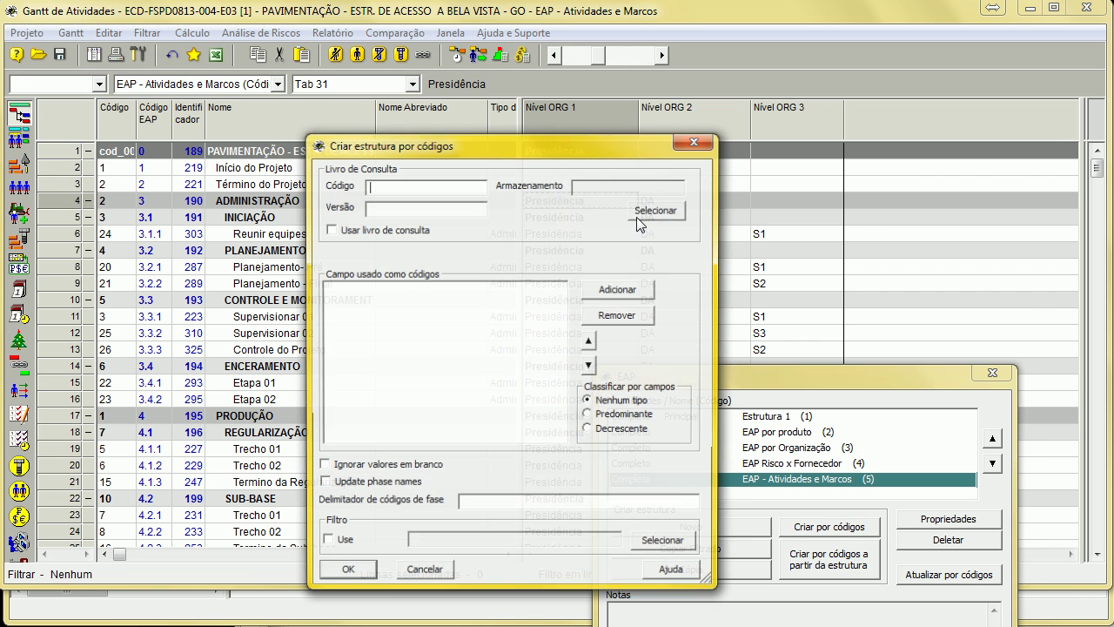
click(629, 289)
click(967, 149)
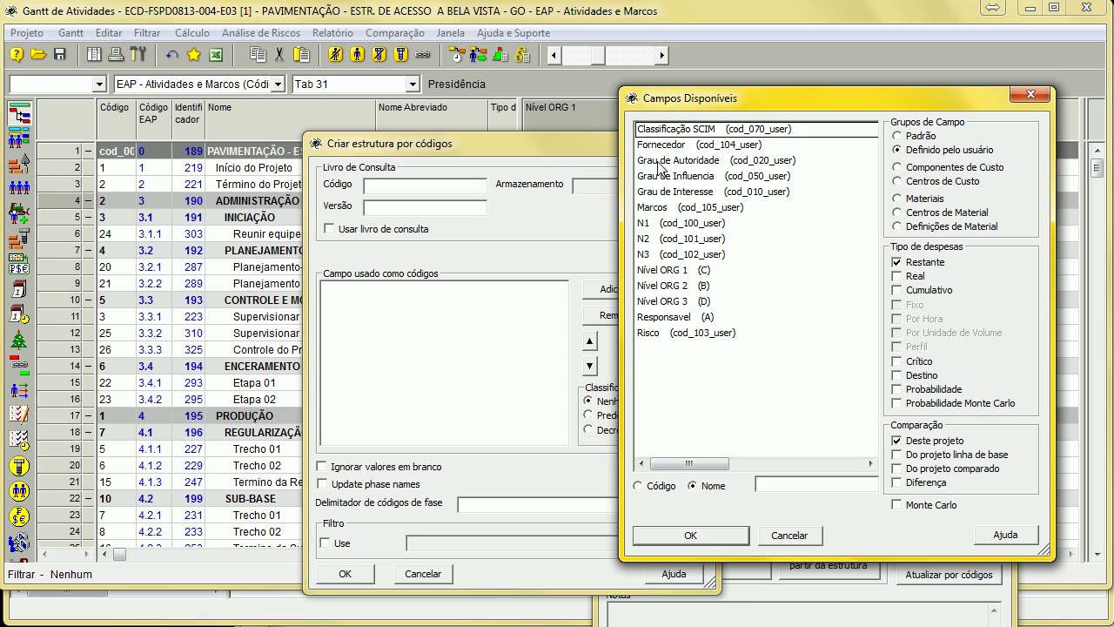
drag(678, 264, 680, 305)
click(714, 538)
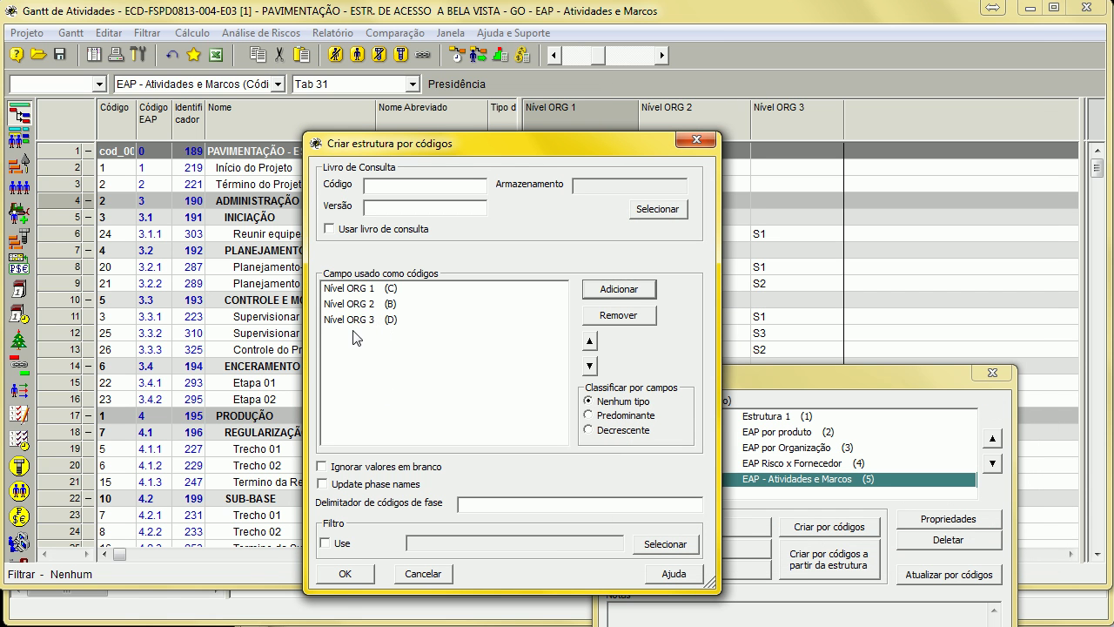
Create the structure with the name "EAP por PRG" and the code "COD_US_006", accepting the phase code changes
click(353, 575)
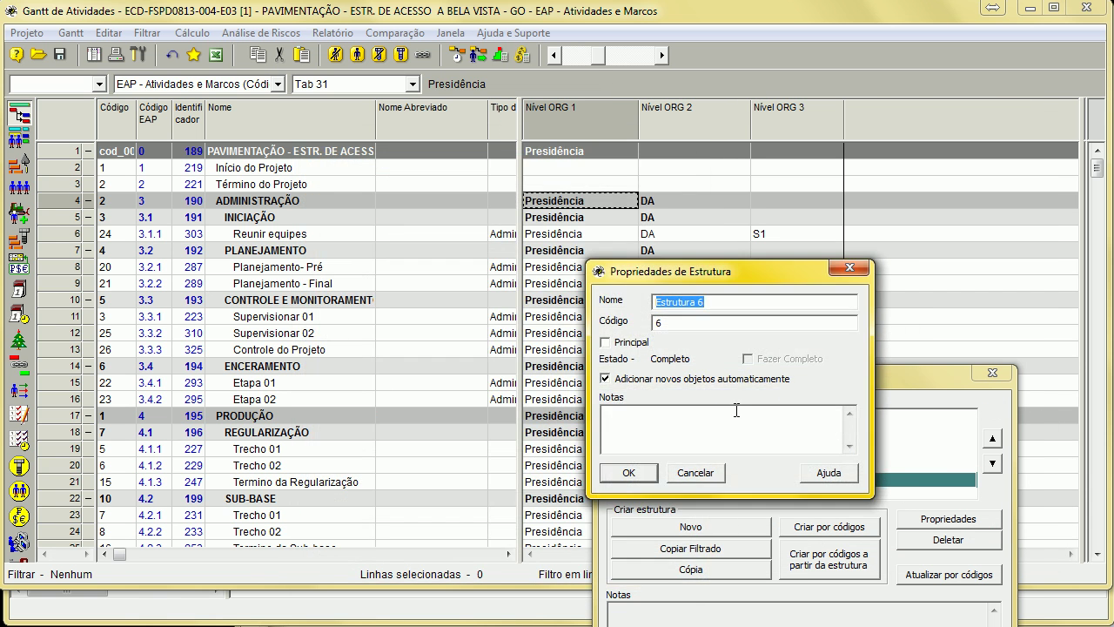
text(eap POR org)
drag(656, 302, 723, 302)
text(EAP por PRG)
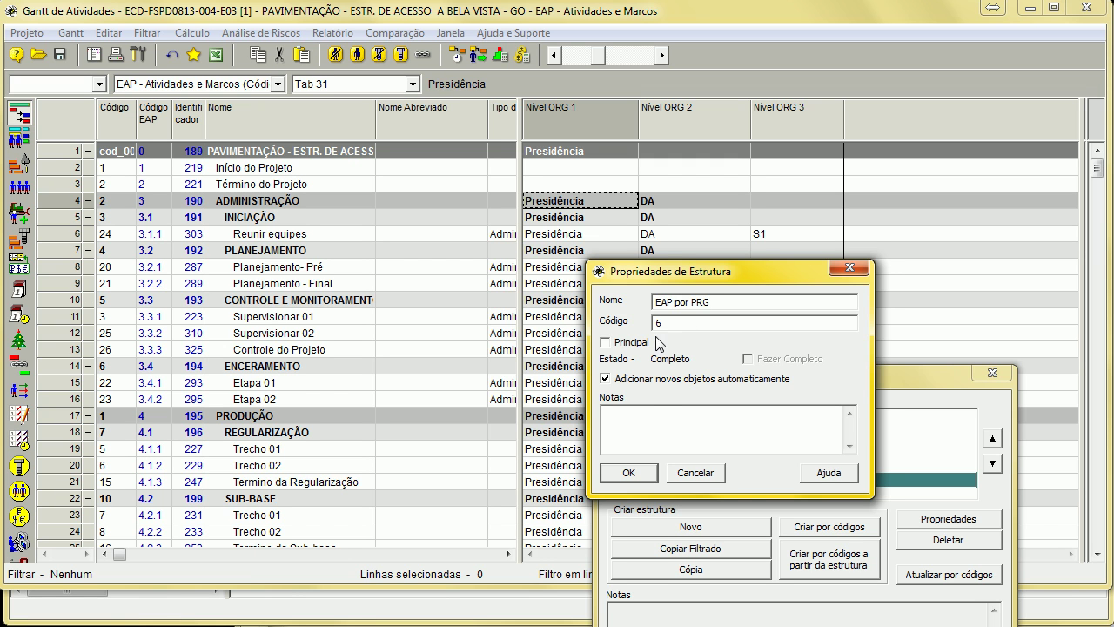
text(COD_US_00)
click(634, 475)
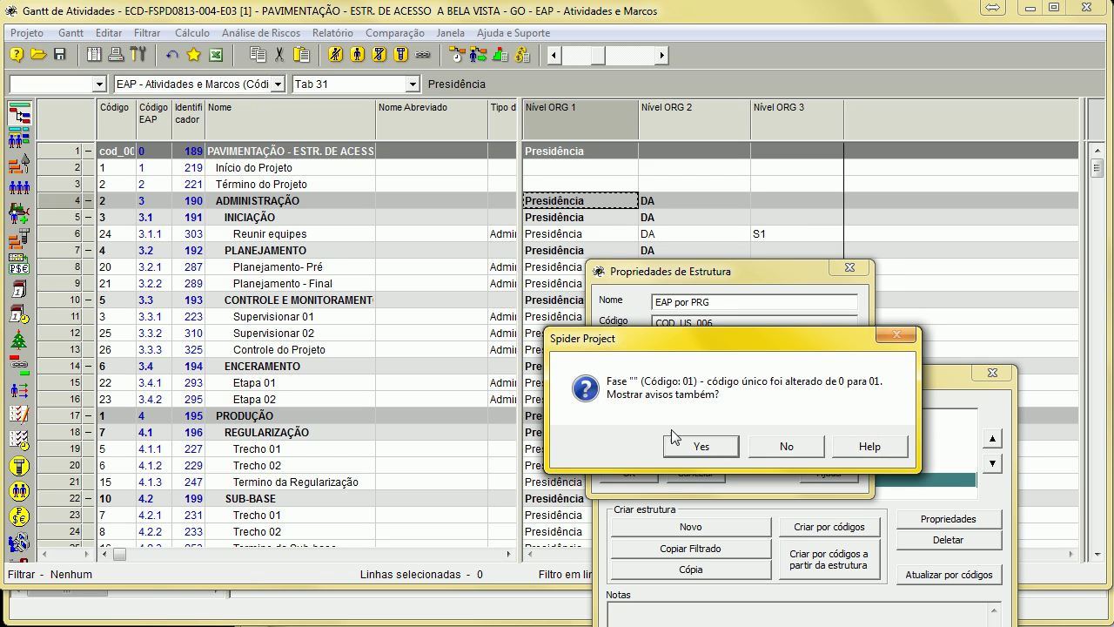
click(701, 446)
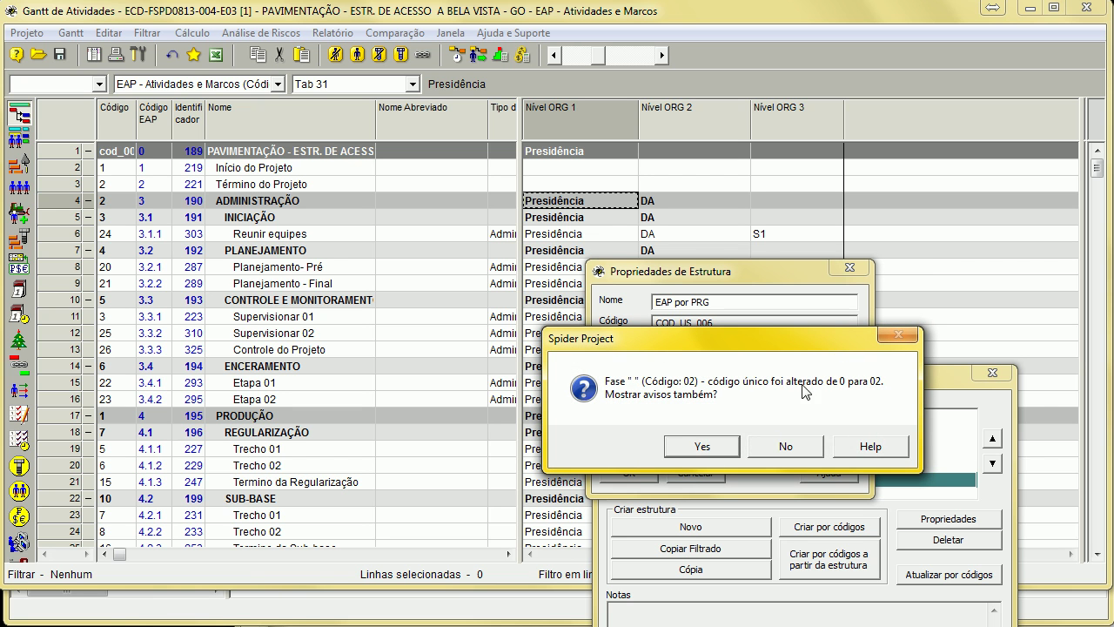
click(704, 446)
click(706, 451)
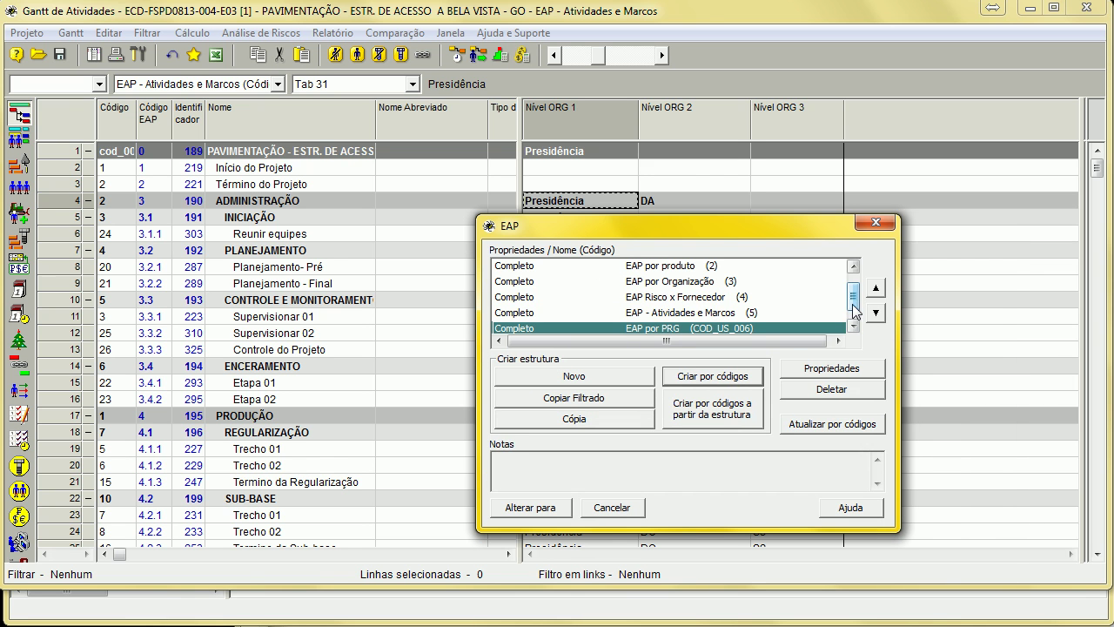
Switch the Gantt to the EAP por PRG structure, collapse its unnamed phase 01 and review the organisational phases
drag(855, 311, 853, 296)
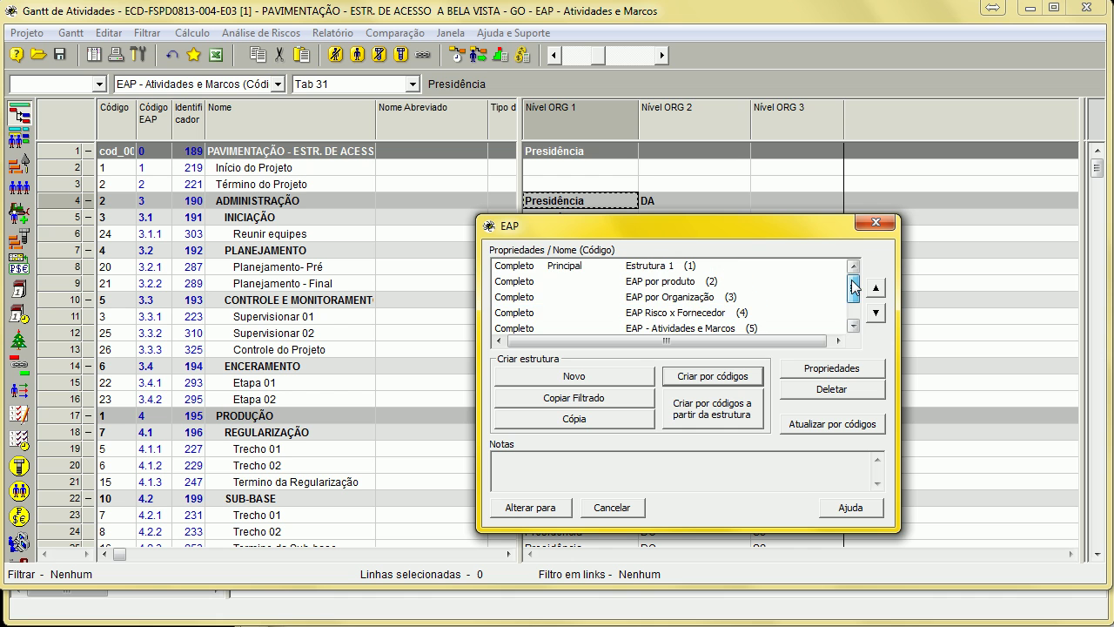
click(544, 510)
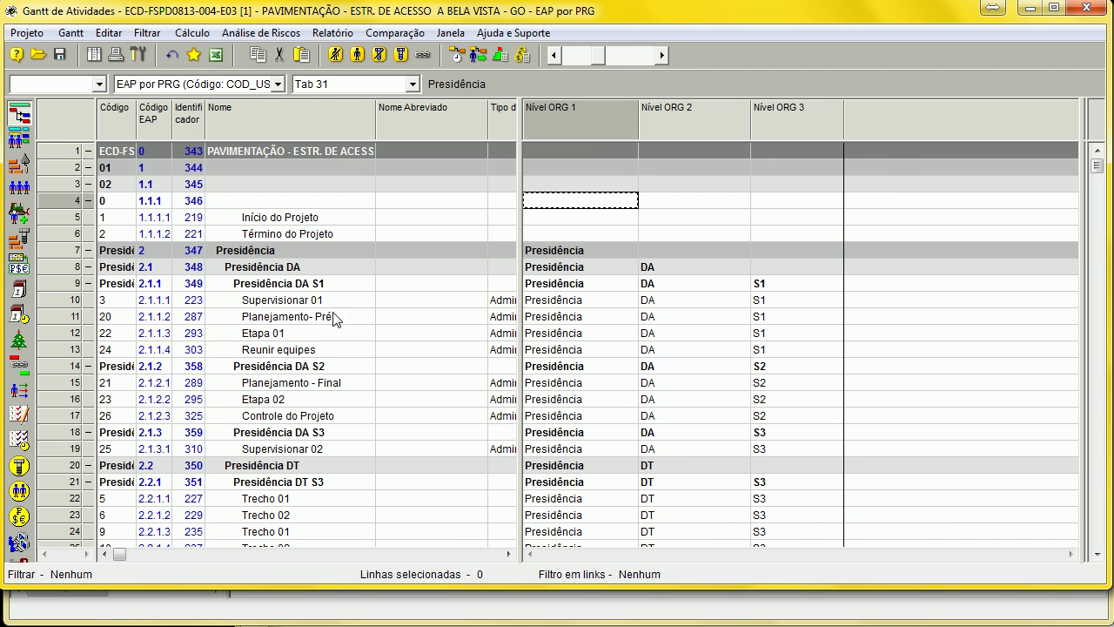
click(88, 151)
click(88, 151)
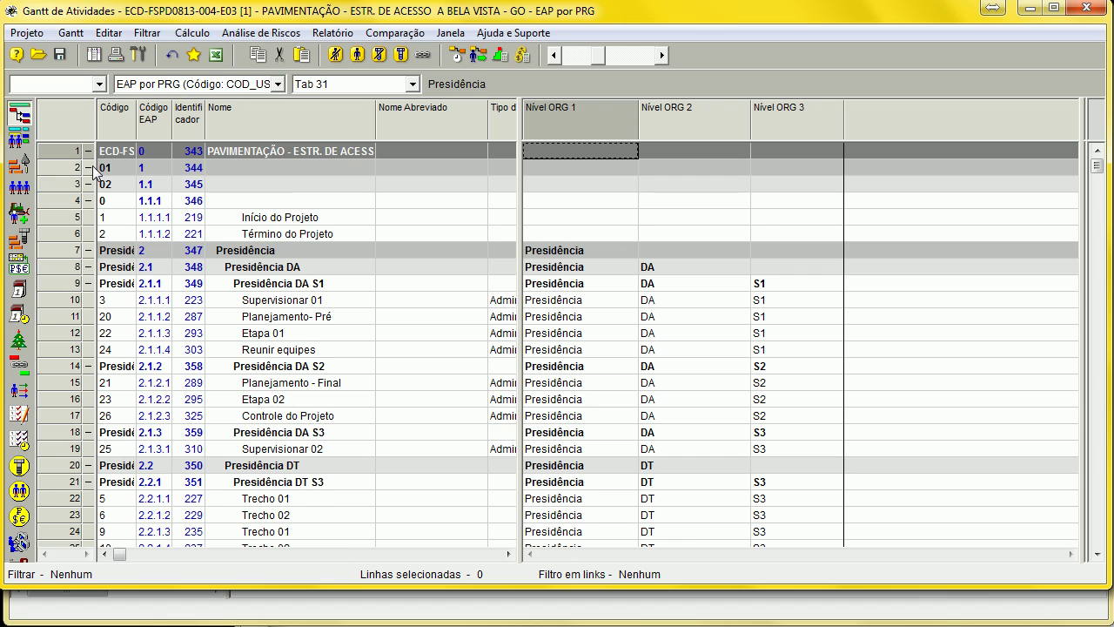
click(89, 167)
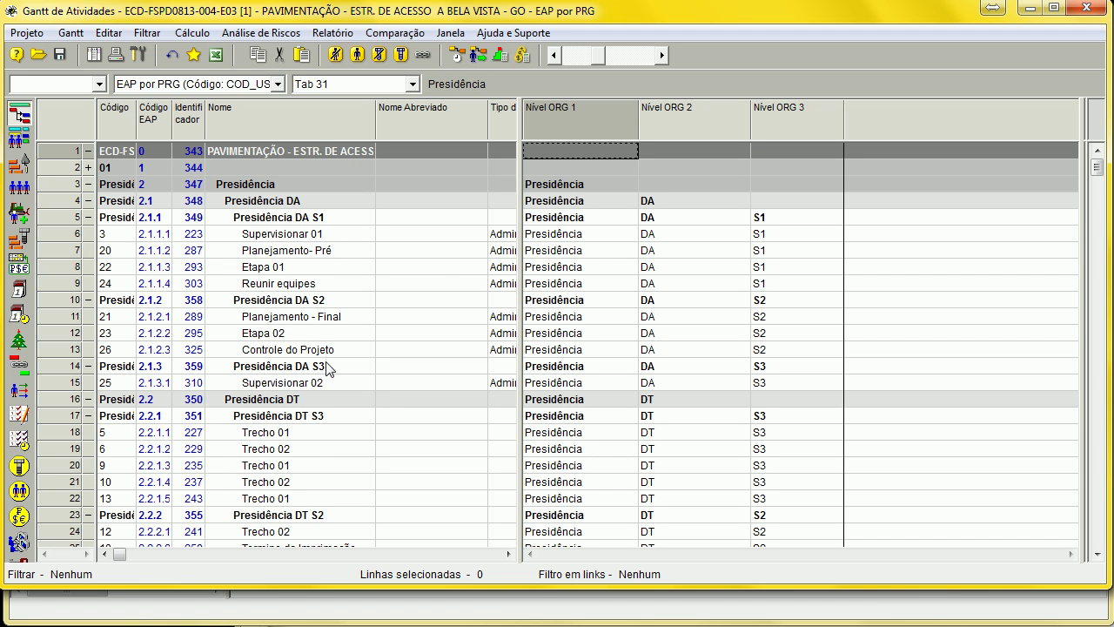
scroll(502, 482, down, 6)
scroll(443, 490, up, 6)
Display the EAP - Atividades e Marcos structure, followed by EAP por produto, and review the latter's activities and phases
click(152, 89)
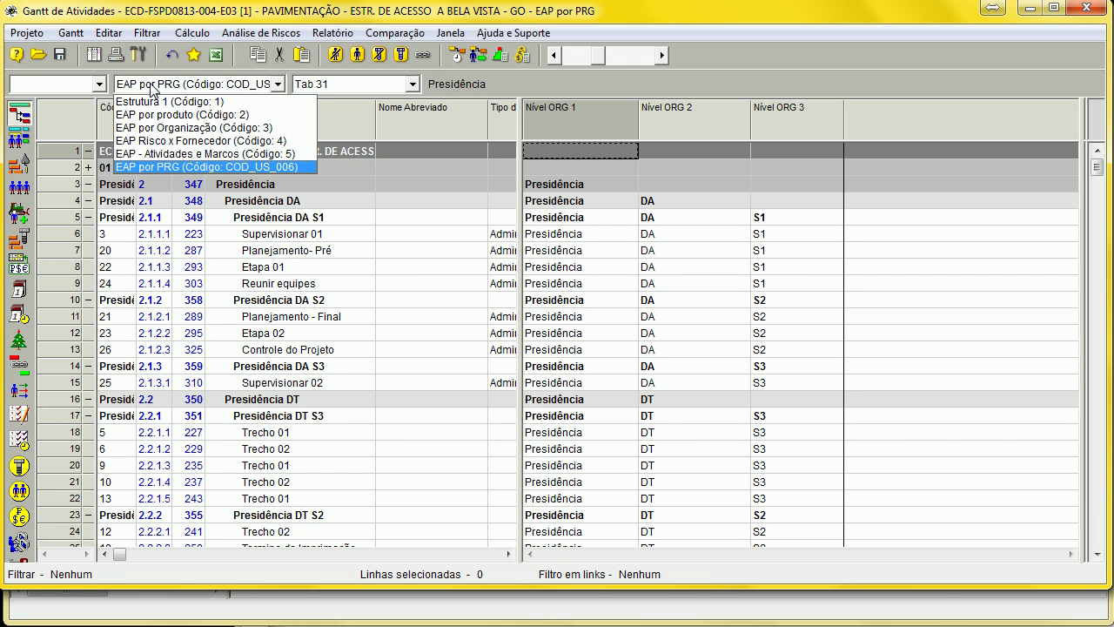
click(229, 159)
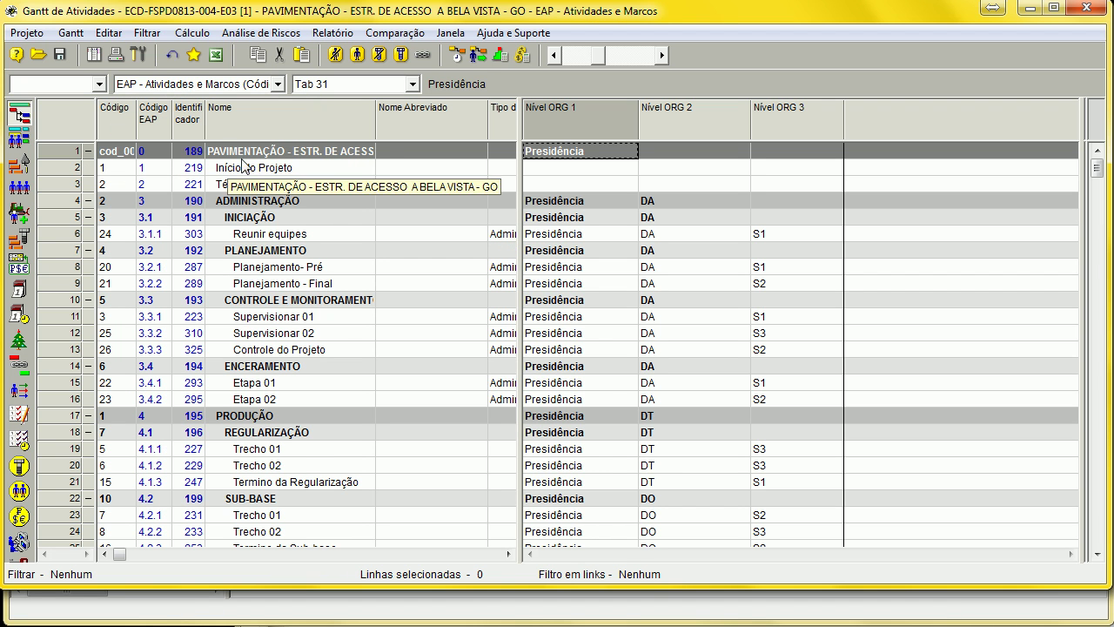
click(207, 88)
click(259, 117)
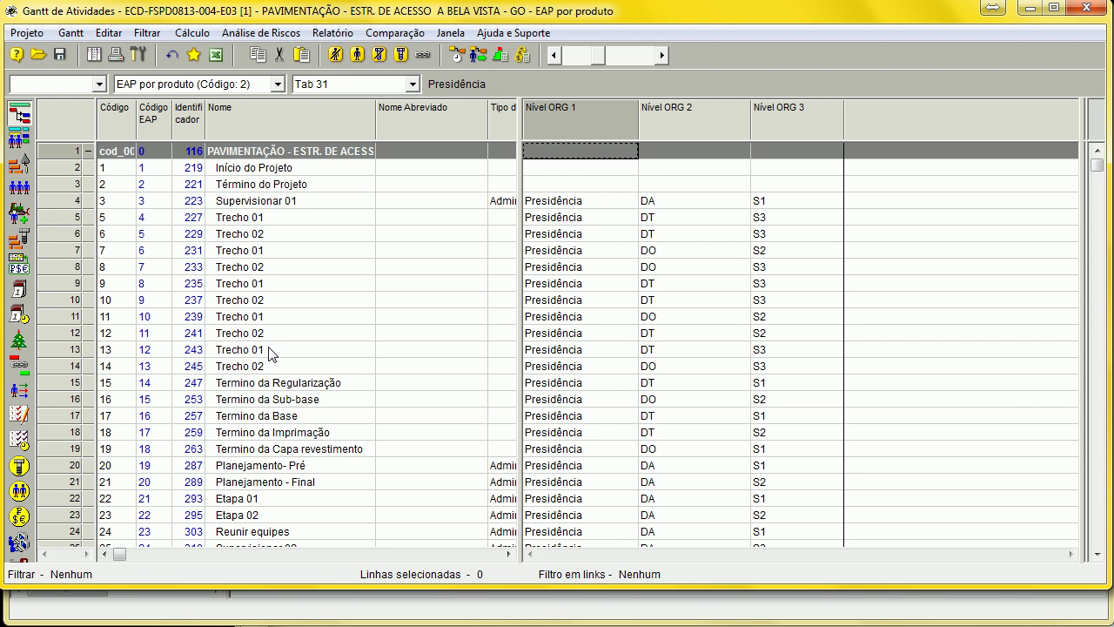
scroll(455, 370, down, 8)
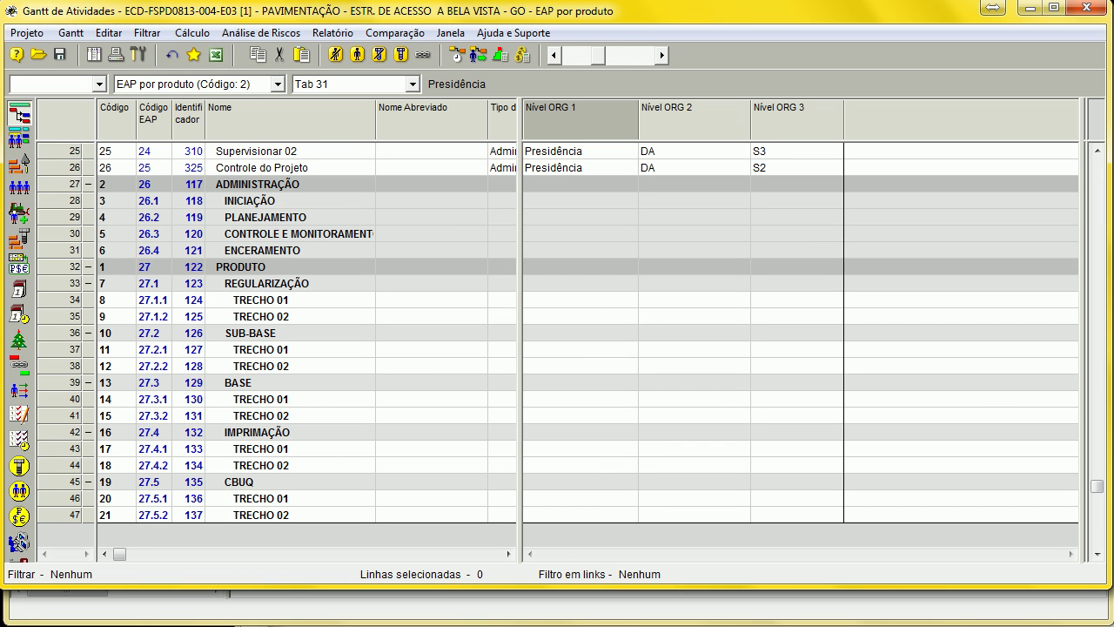
Browse the project's EAP structures in the structure manager, from EAP por produto through EAP - Atividades e Marcos, and close it
click(26, 34)
click(45, 63)
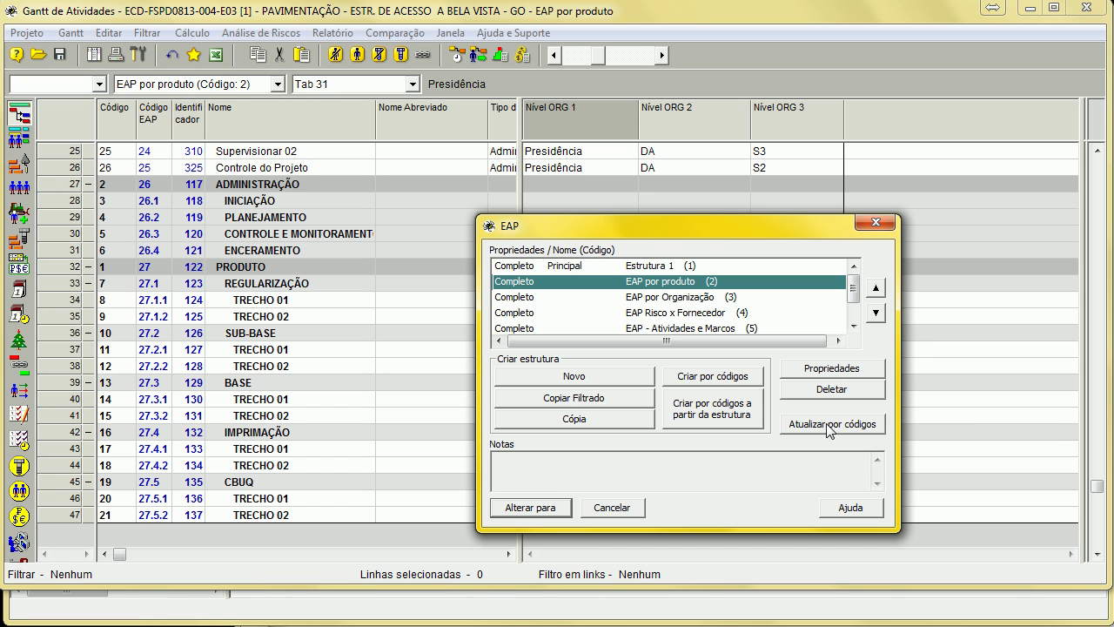
click(675, 301)
click(667, 312)
click(679, 330)
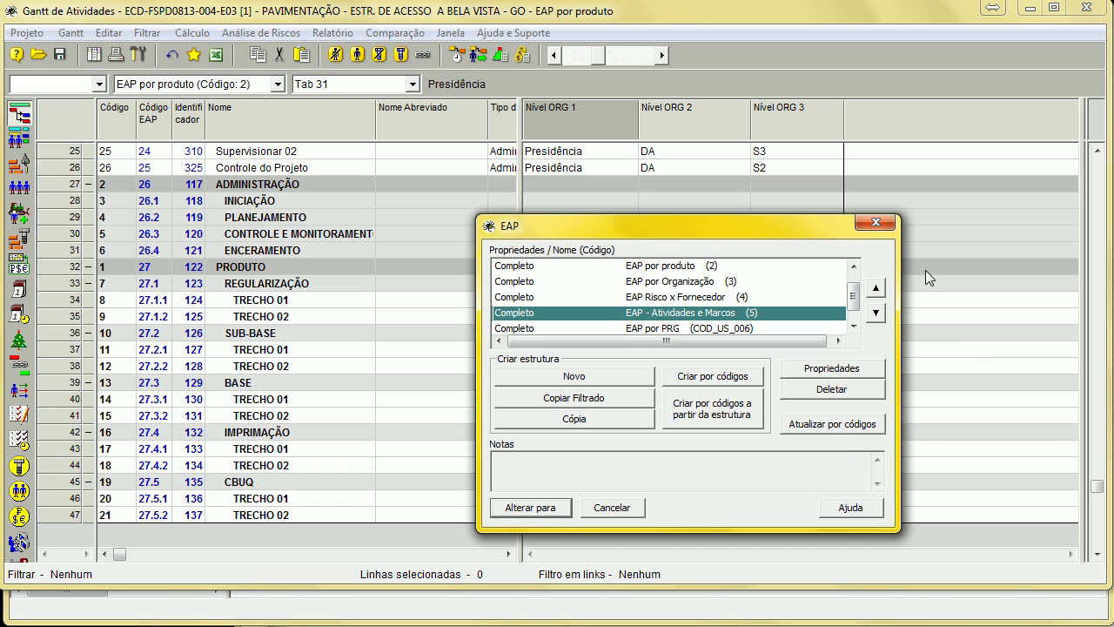
drag(854, 303, 851, 322)
click(892, 224)
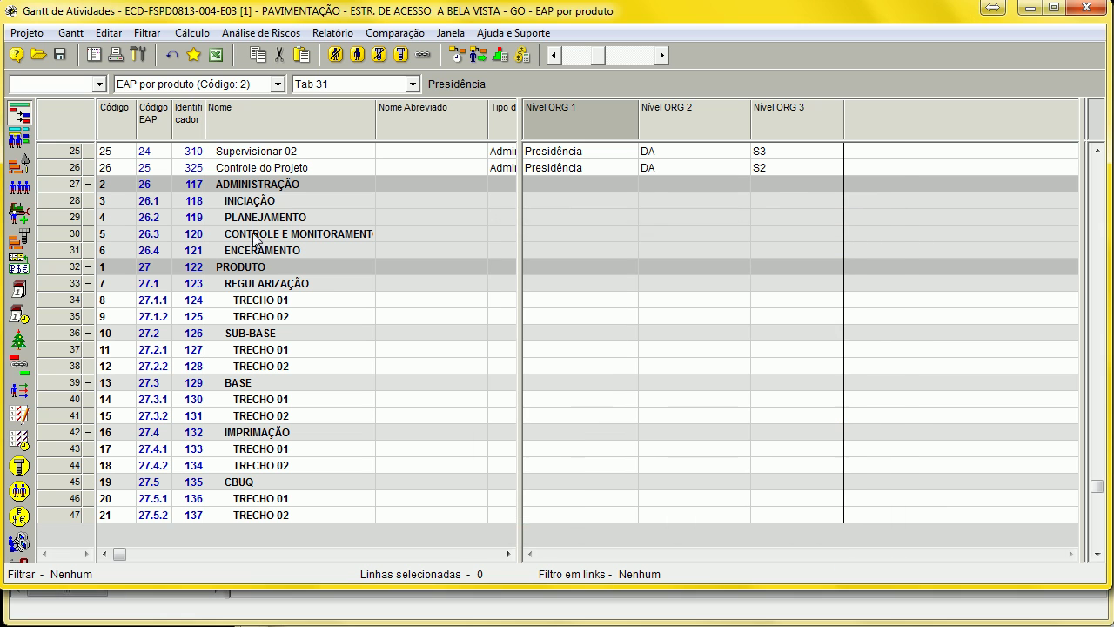
In the EAP - Atividades e Marcos structure, set Nível ORG 1 of the PRODUÇÃO phase to EXTERNO and propagate it downwards
click(277, 83)
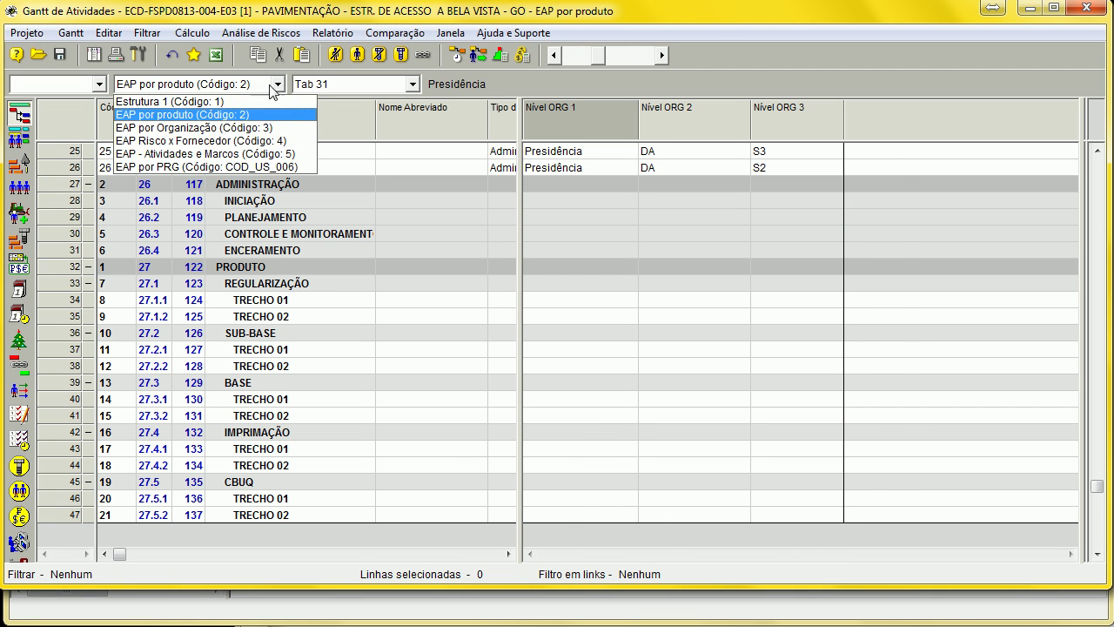
click(257, 154)
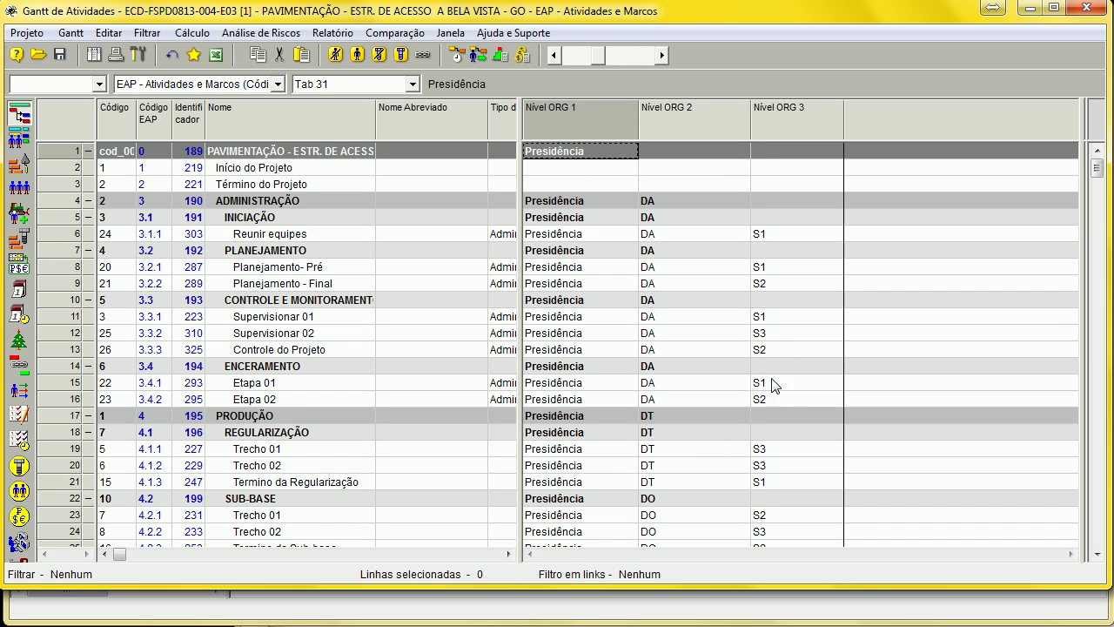
scroll(564, 410, down, 6)
scroll(361, 328, up, 3)
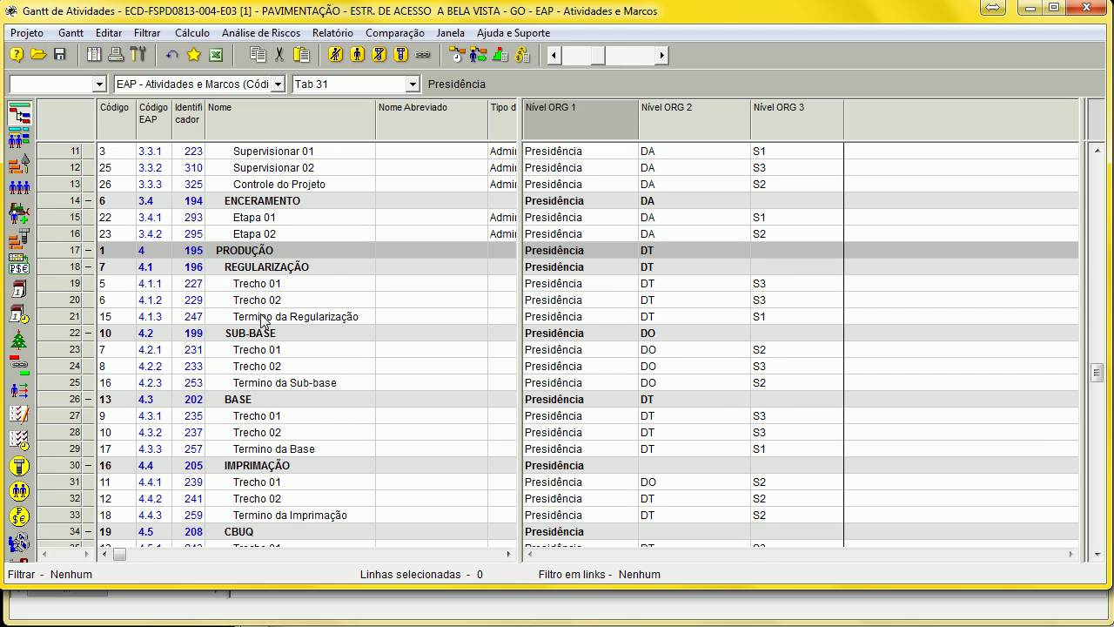
click(582, 250)
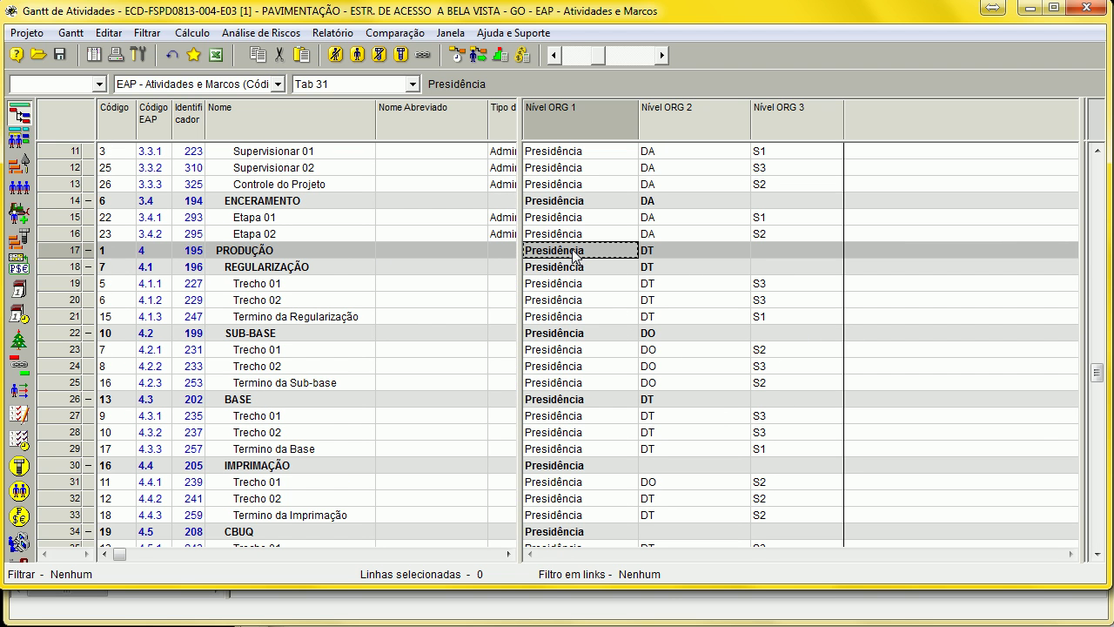
text(eXTERNO)
key(Return)
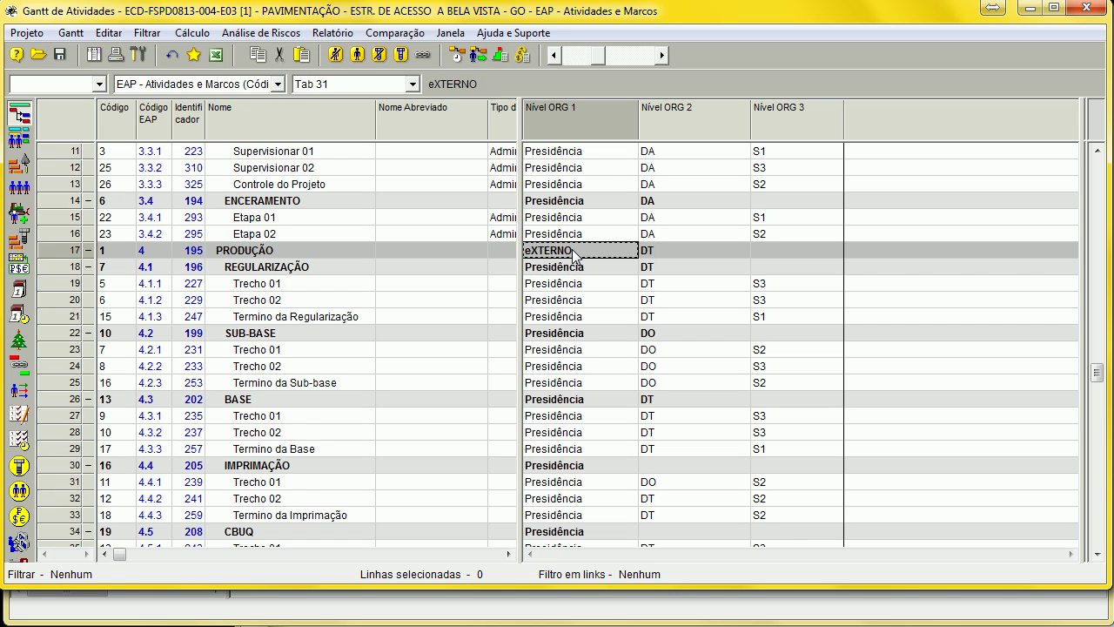
text(EXTERNO)
key(Return)
right_click(572, 249)
click(662, 283)
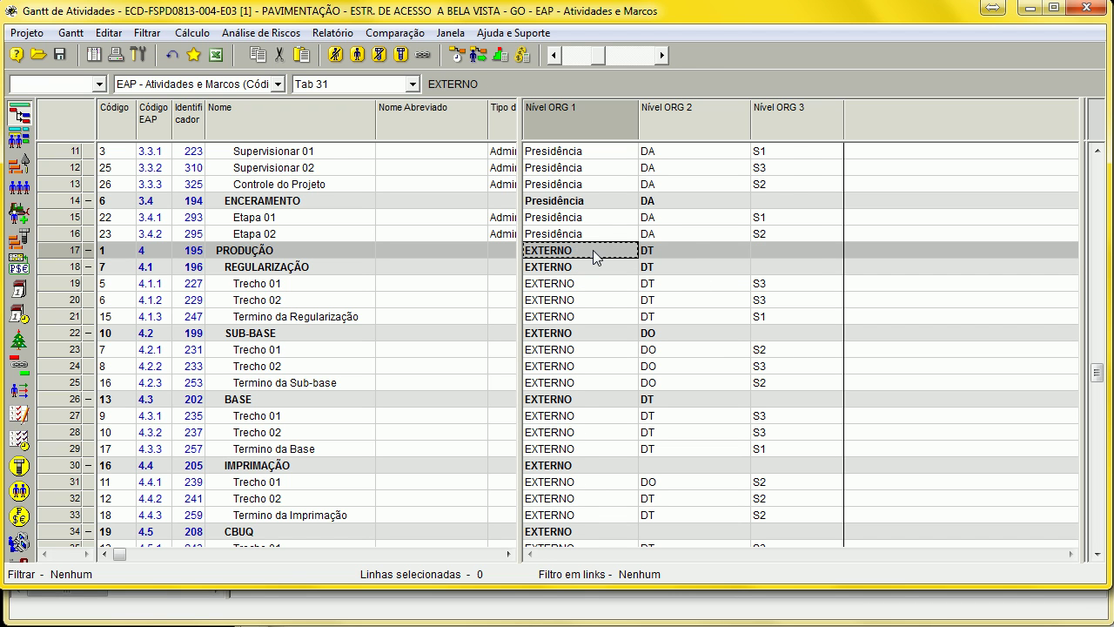
Set Nível ORG 2 and Nível ORG 3 of the PRODUÇÃO phase to EXTERNO and propagate both values downwards
click(683, 238)
double_click(699, 253)
click(779, 251)
click(779, 251)
right_click(674, 250)
click(723, 279)
right_click(791, 249)
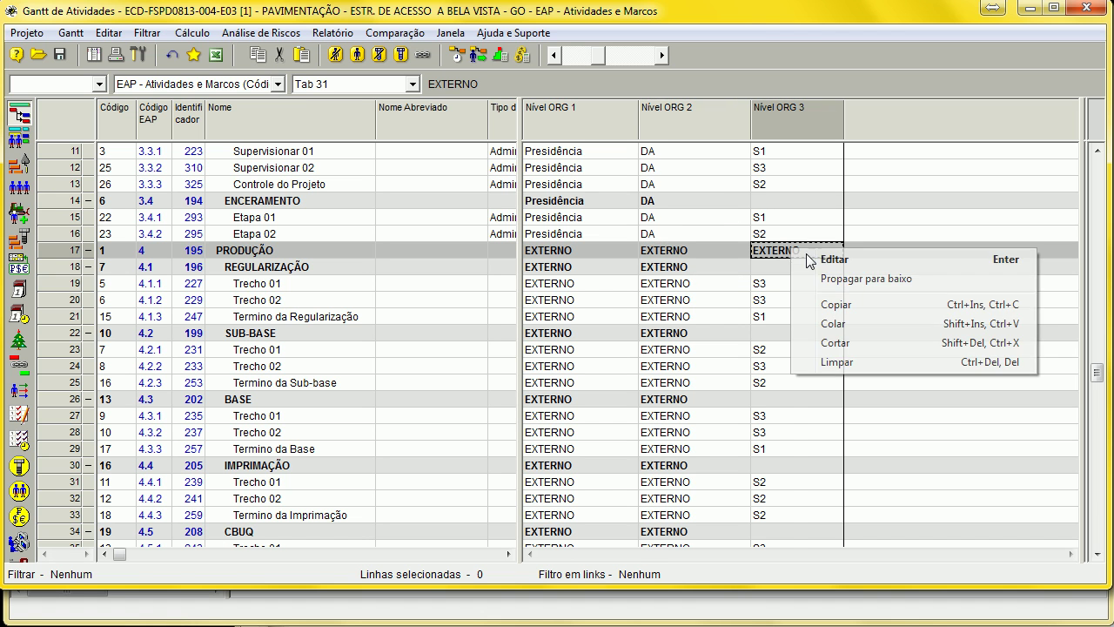
click(858, 279)
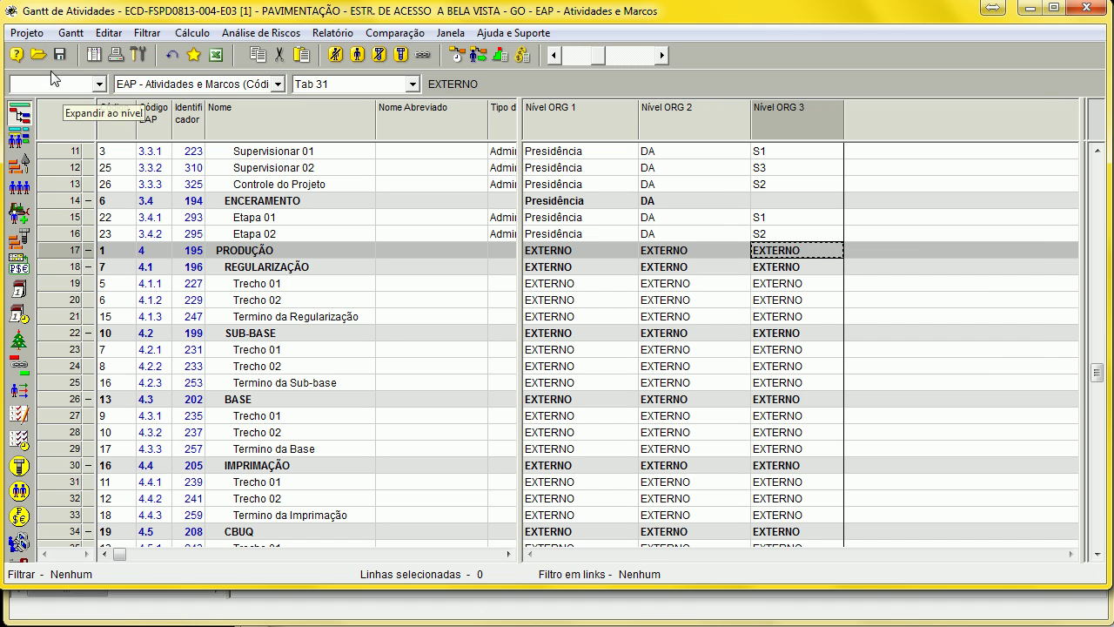
Display the EAP por PRG structure and compare its phases with the activities' Nível ORG values
click(205, 84)
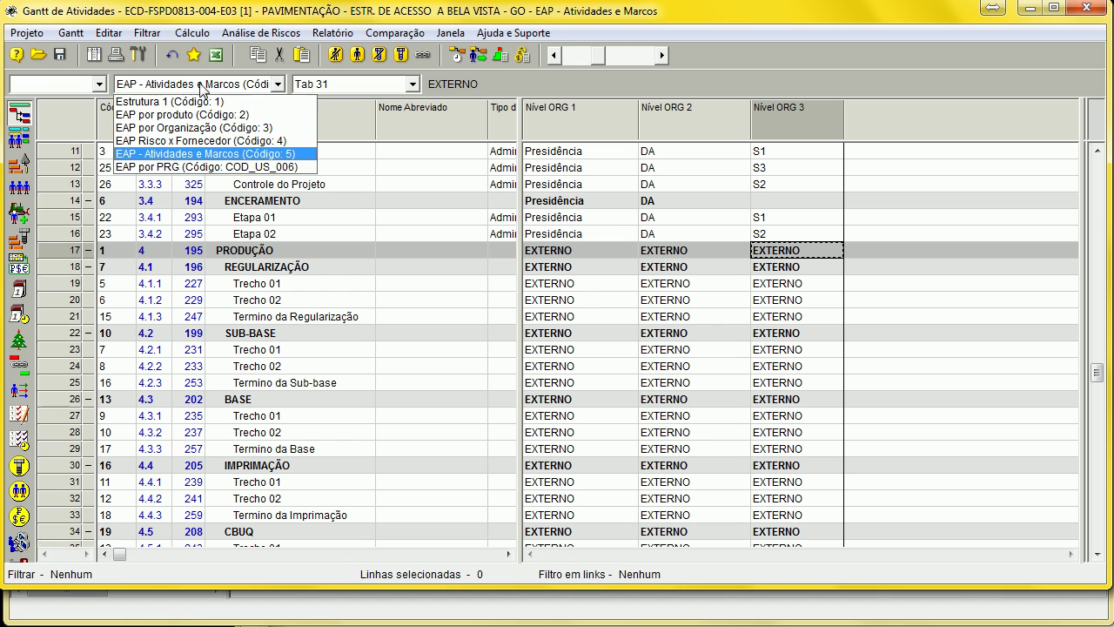
click(167, 170)
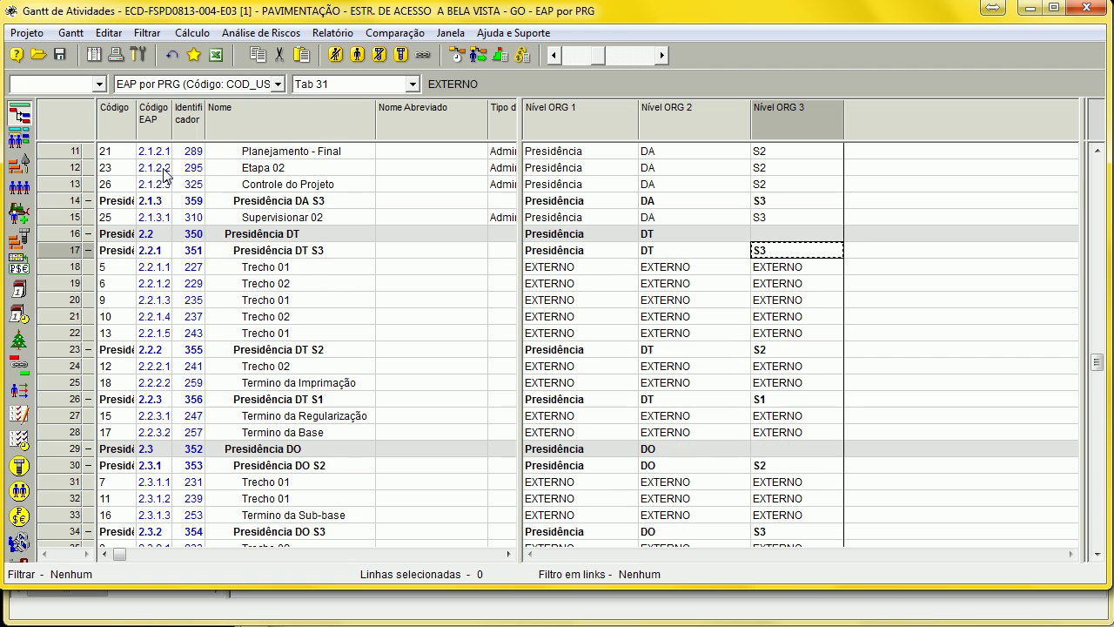
click(641, 322)
scroll(609, 381, down, 3)
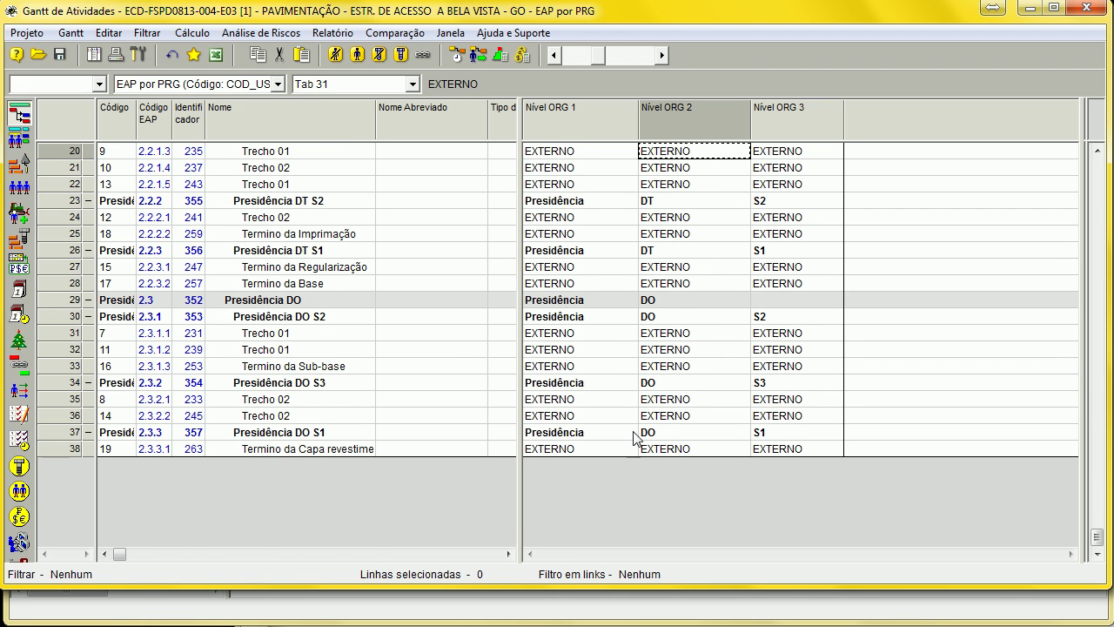
scroll(610, 457, up, 5)
Rename the EAP por PRG structure as "EAP por ORG" in its properties
click(26, 34)
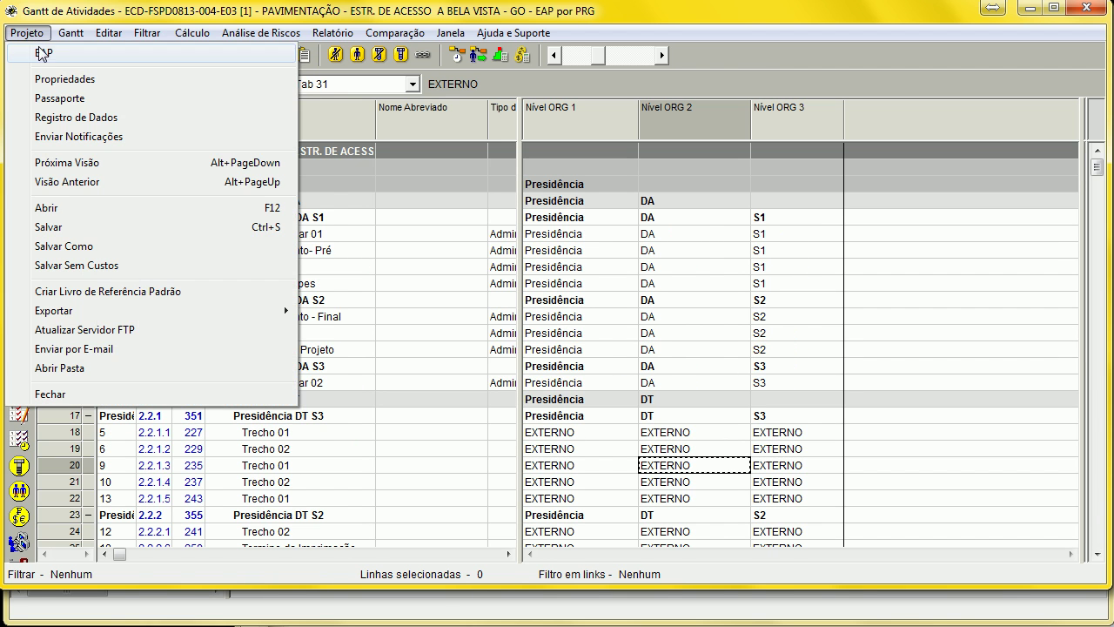
click(56, 58)
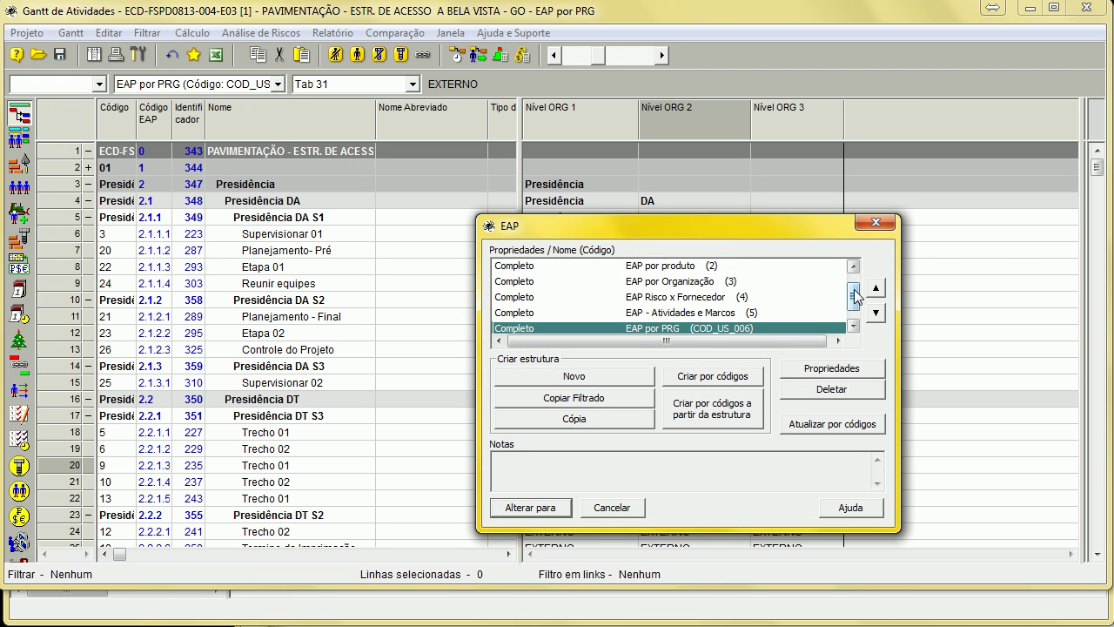
click(854, 329)
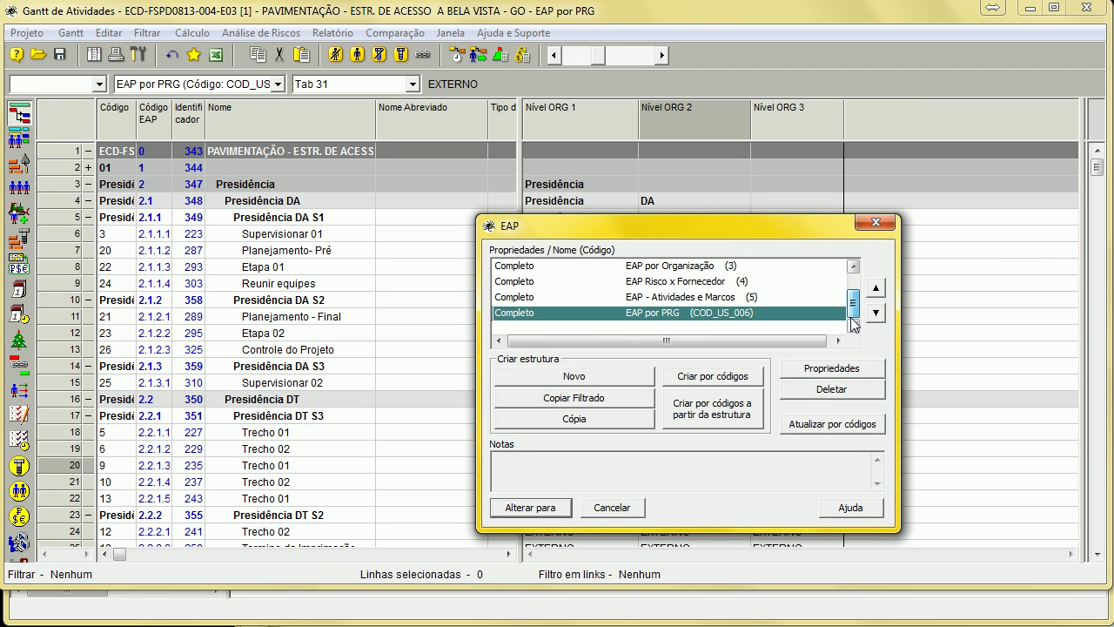
click(845, 367)
click(695, 301)
text(O)
click(644, 475)
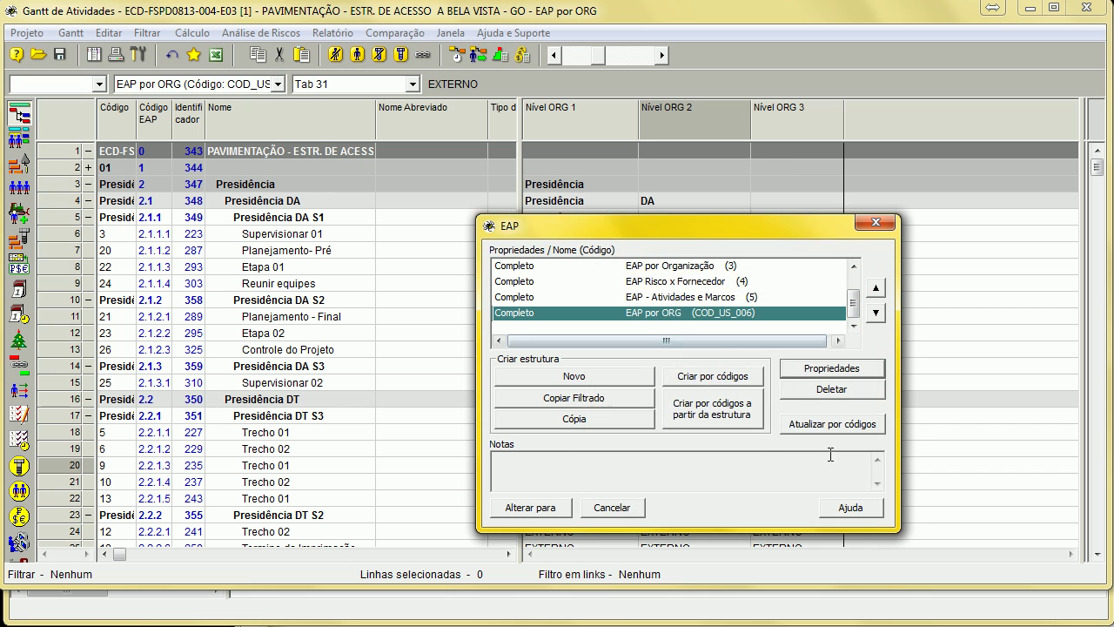
Update the EAP por ORG structure by codes using Nível ORG 1, 2 and 3, accepting the phase code notice
click(833, 430)
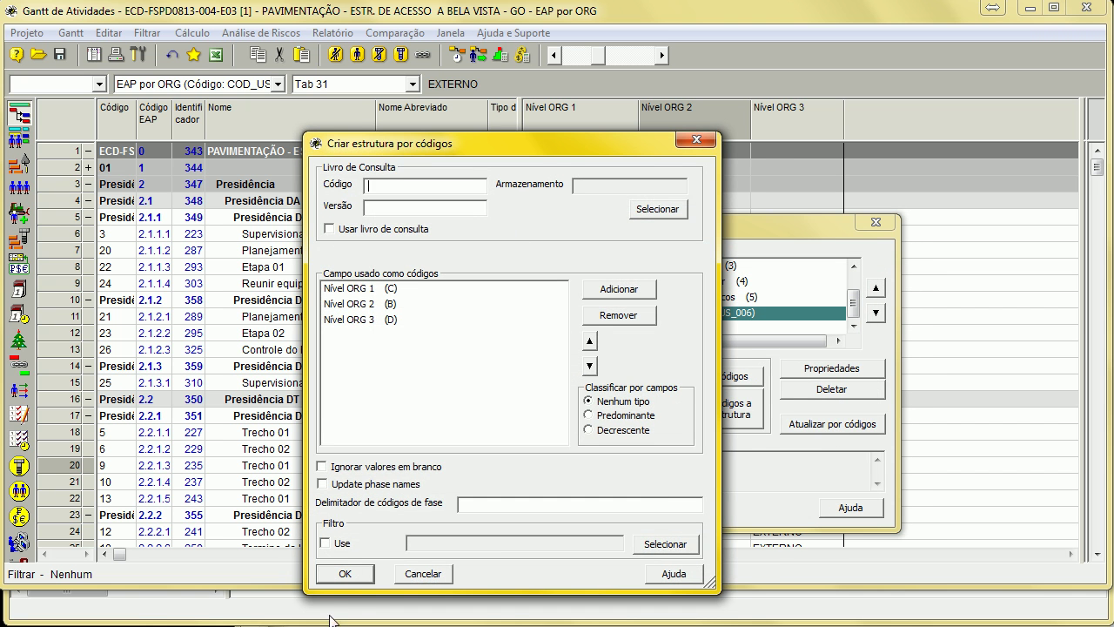
click(347, 573)
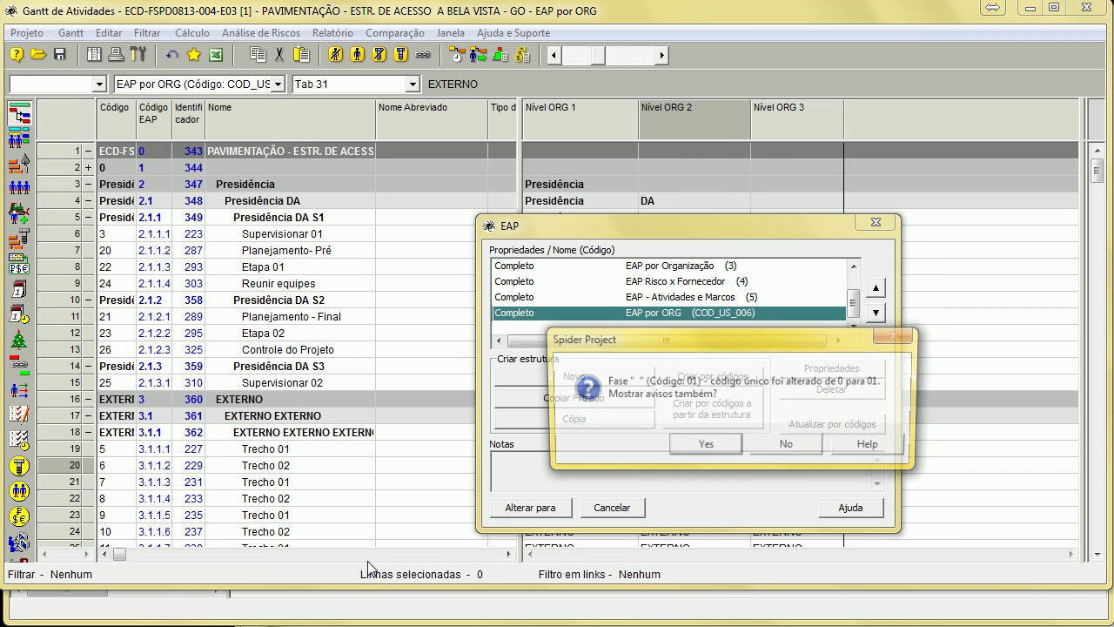
click(703, 444)
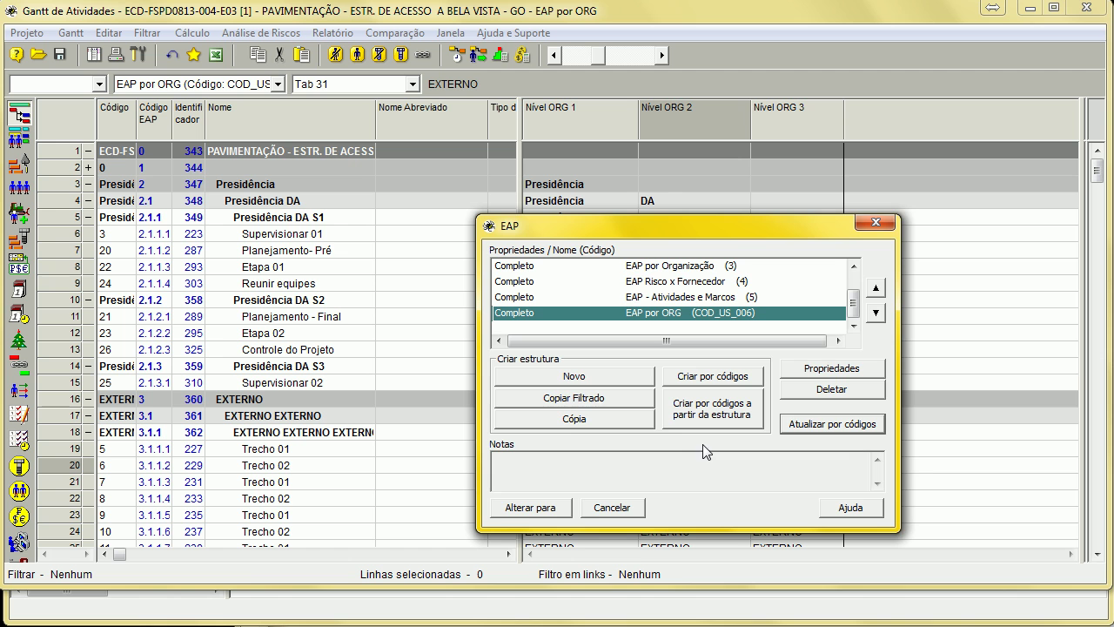
Switch the Gantt to the EAP por ORG structure and review its Presidência and EXTERNO phases
click(528, 508)
click(381, 498)
scroll(528, 448, down, 4)
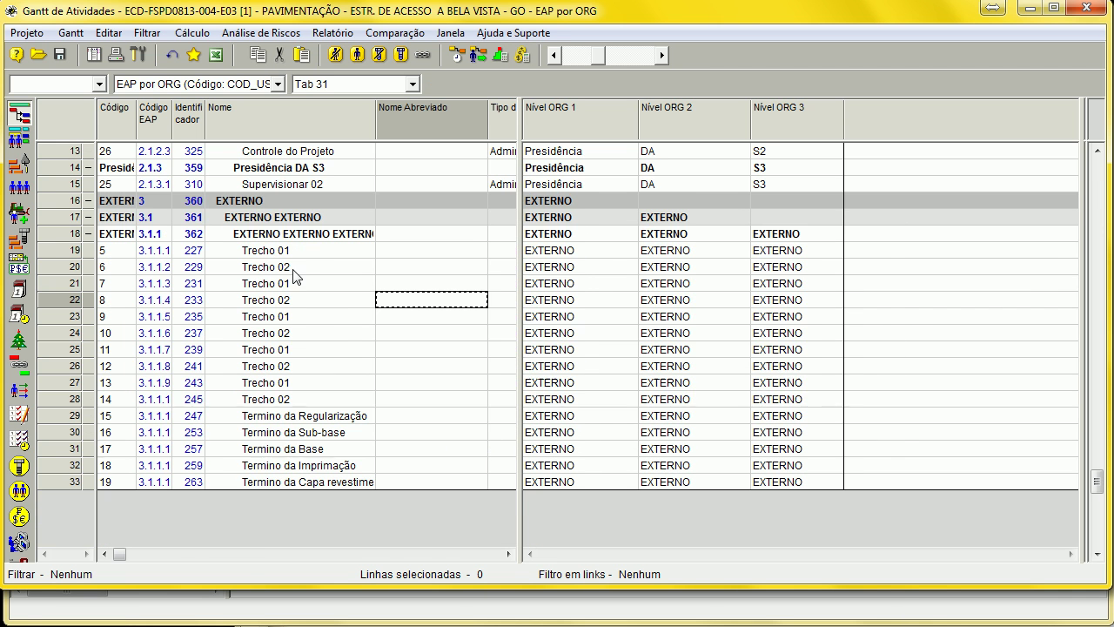
scroll(269, 247, up, 4)
scroll(170, 427, down, 2)
scroll(167, 376, up, 2)
Display the EAP - Atividades e Marcos structure, widen the Nome column and resize the table to keep the Nível ORG columns visible
click(244, 87)
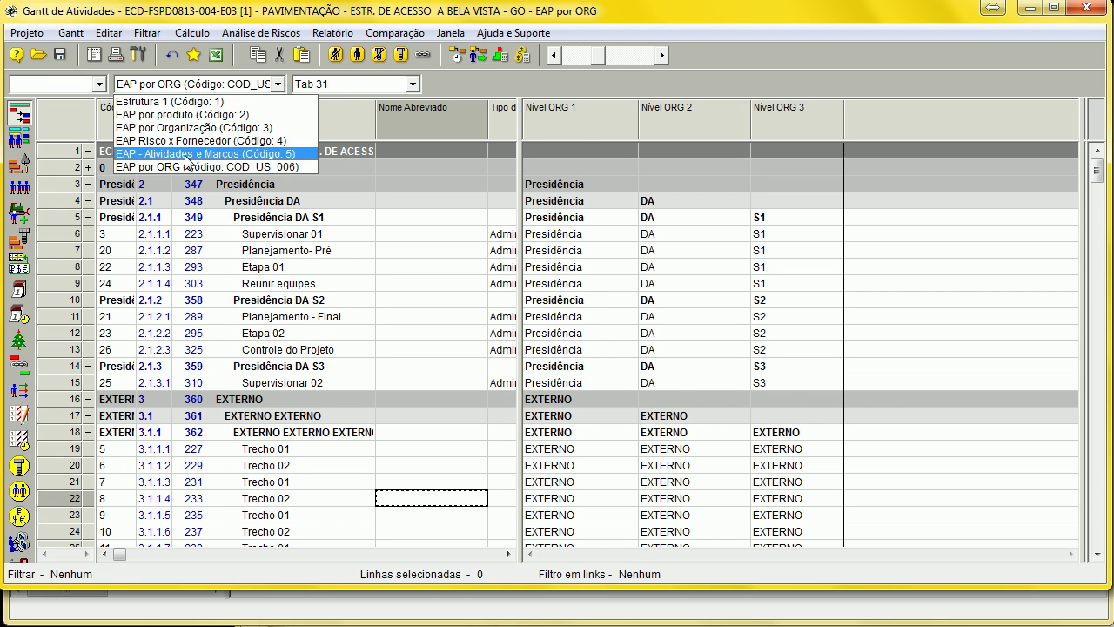
click(193, 153)
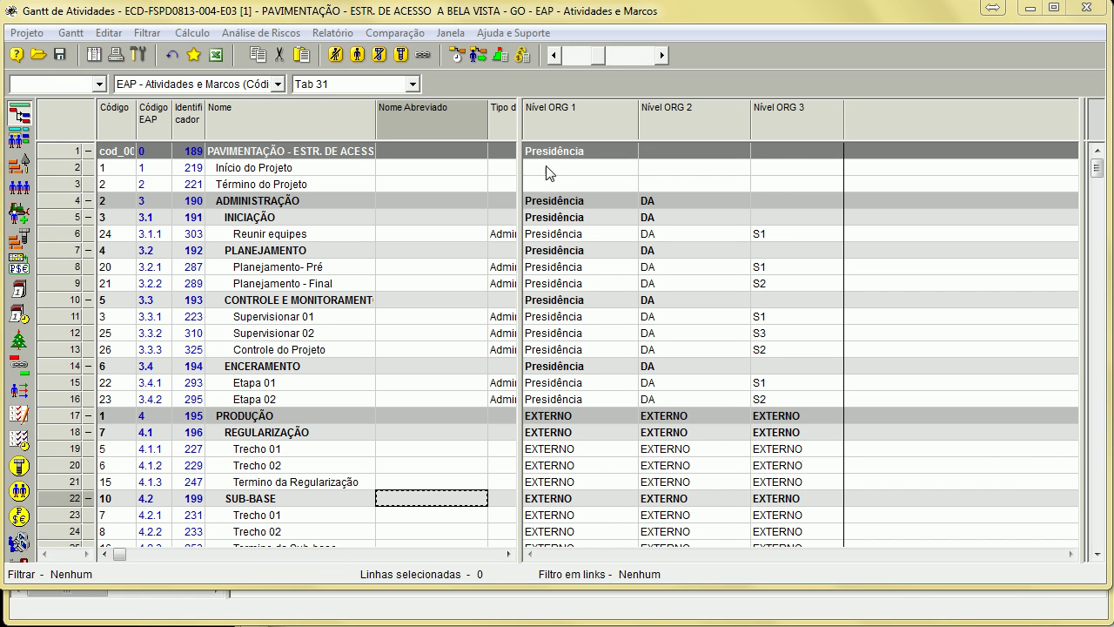
drag(519, 173, 805, 181)
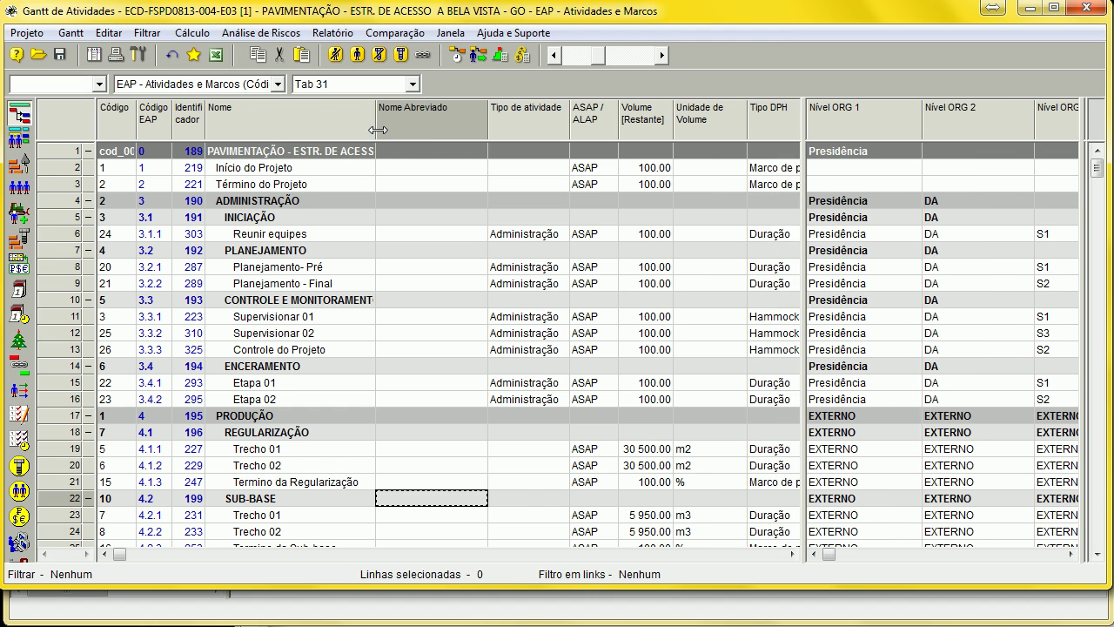
drag(378, 129, 606, 130)
drag(802, 235, 597, 232)
Review the ADMINISTRAÇÃO and PRODUÇÃO activities and their Nível ORG values in the EAP - Atividades e Marcos structure
click(348, 318)
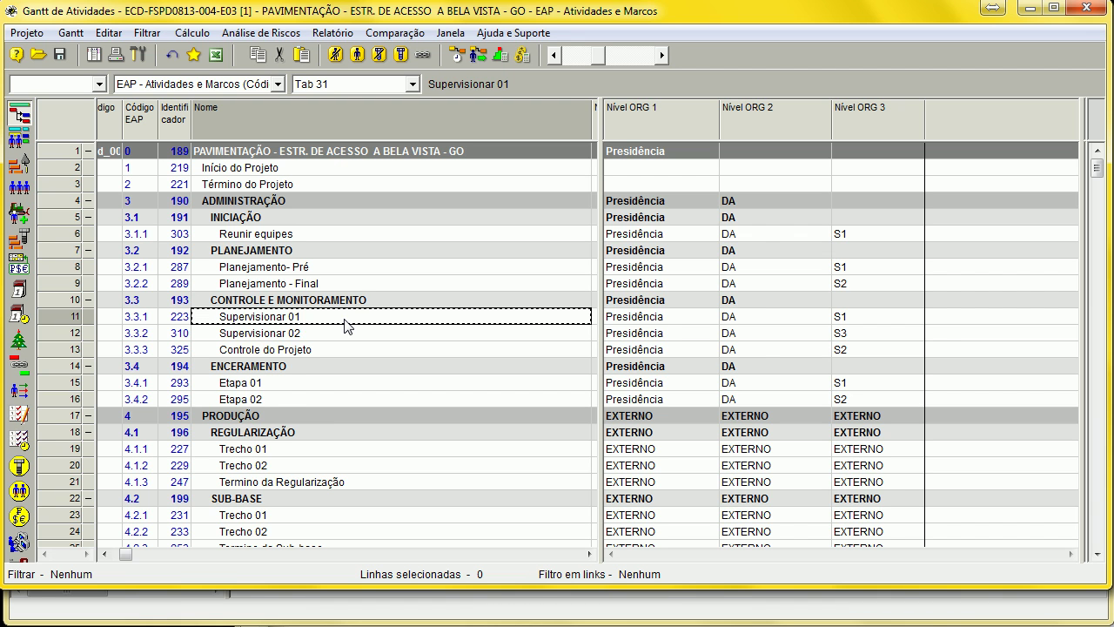
scroll(344, 326, down, 5)
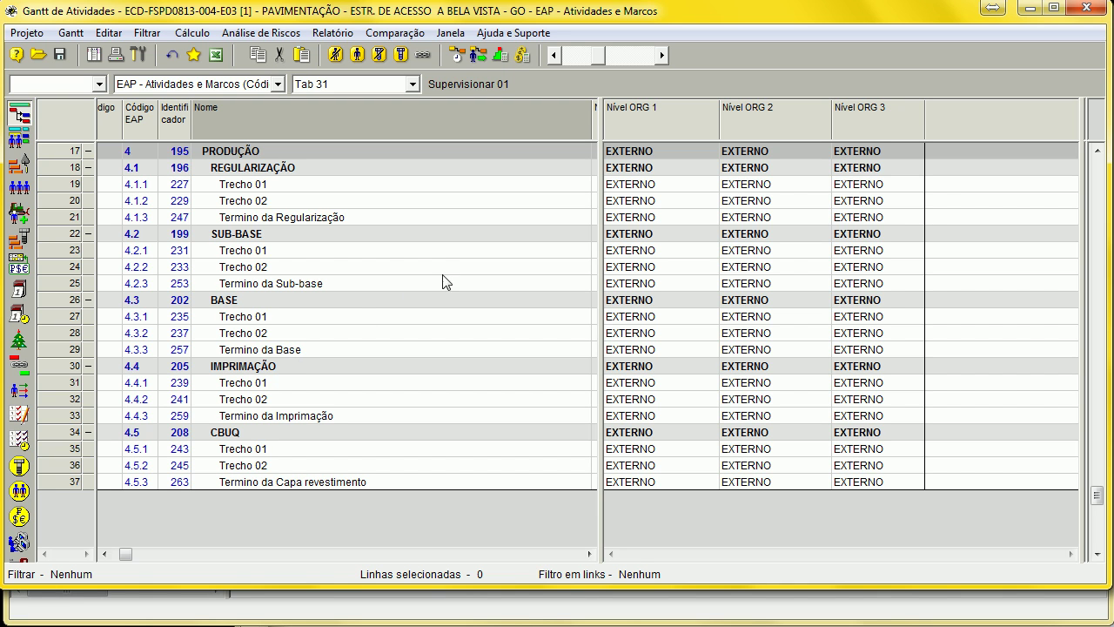
click(238, 319)
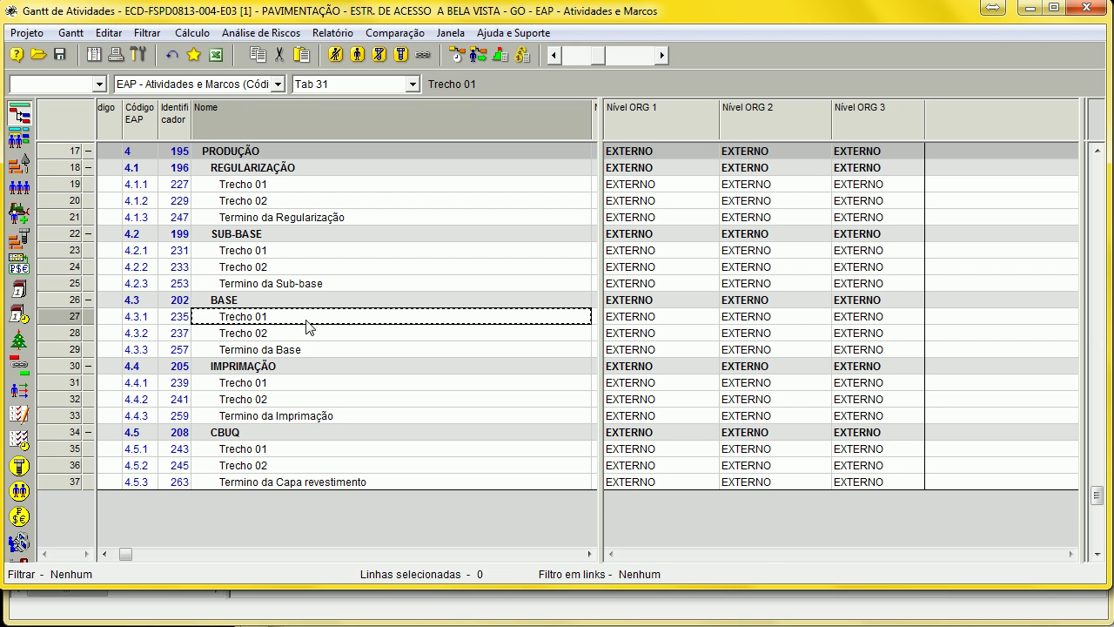
scroll(296, 322, up, 5)
scroll(307, 216, down, 3)
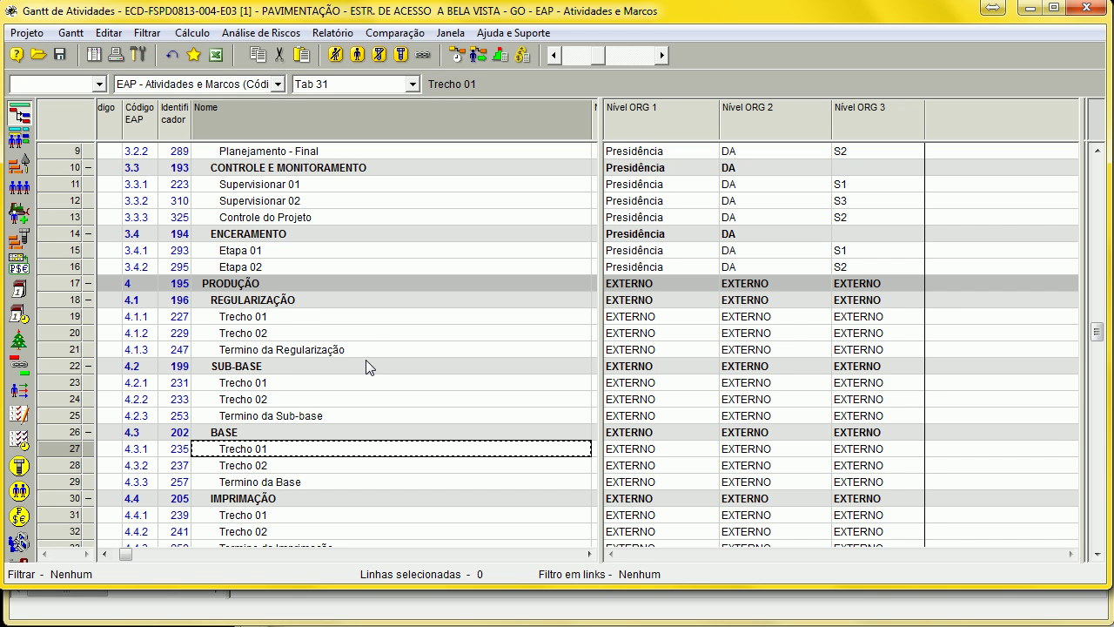
scroll(366, 360, up, 3)
click(358, 388)
scroll(383, 396, down, 5)
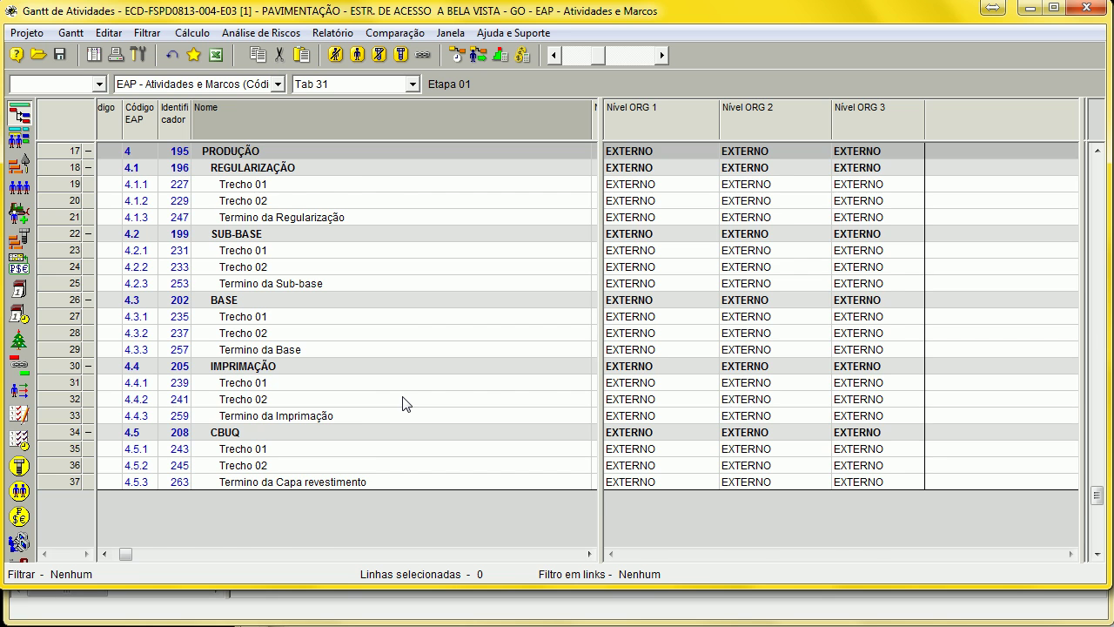
scroll(403, 404, up, 5)
scroll(384, 403, down, 2)
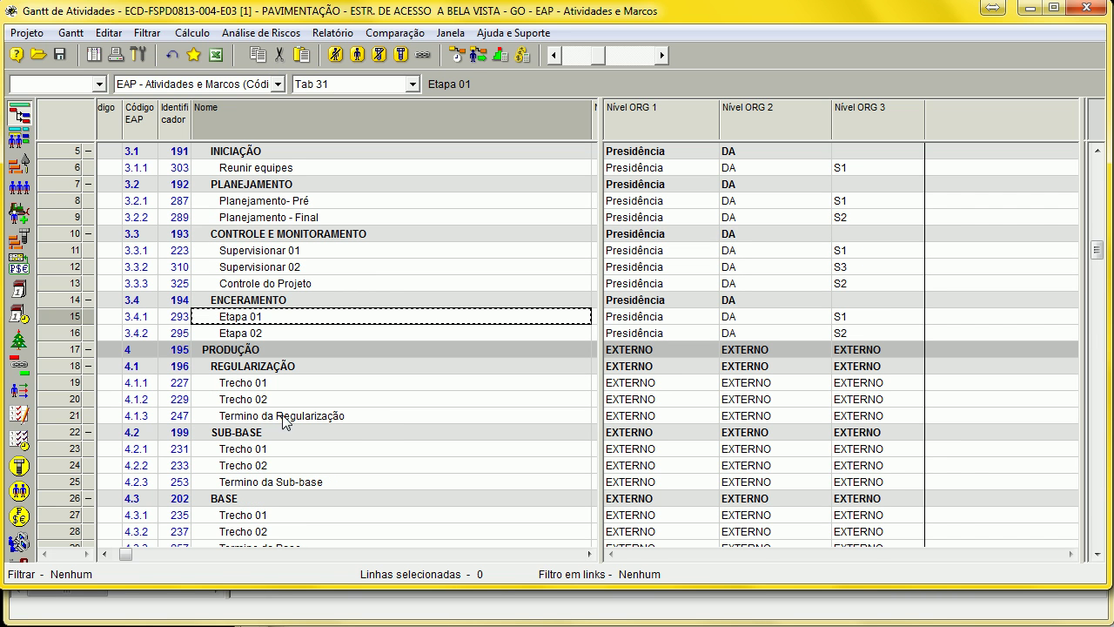
click(270, 384)
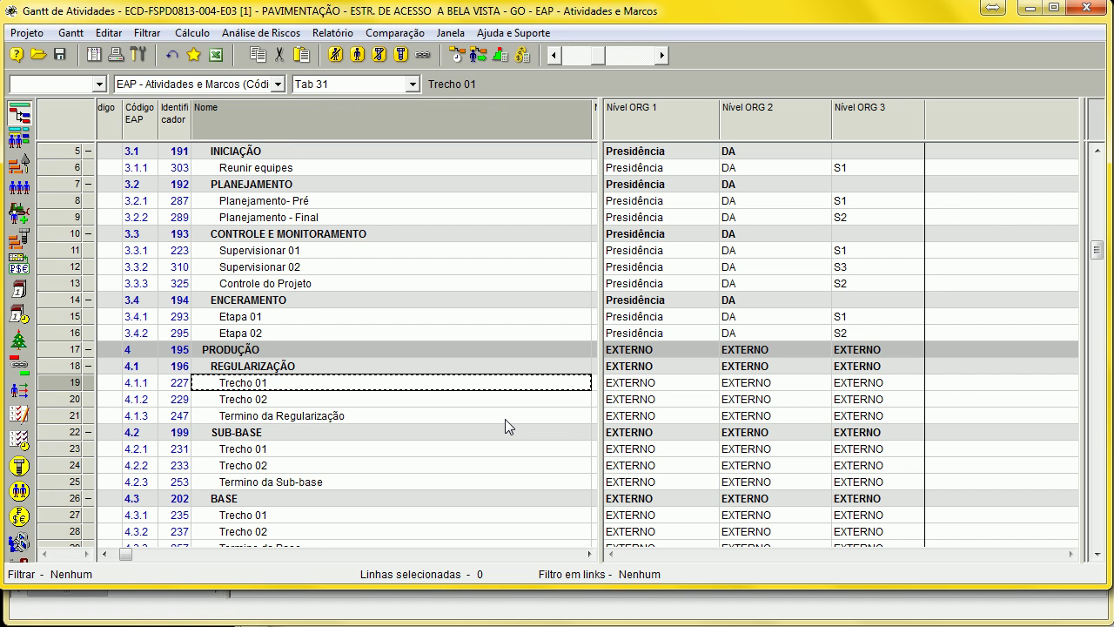
Compress the Gantt timescale and show the Nível ORG 1 and Nível ORG 2 columns beside the chart
scroll(505, 418, up, 2)
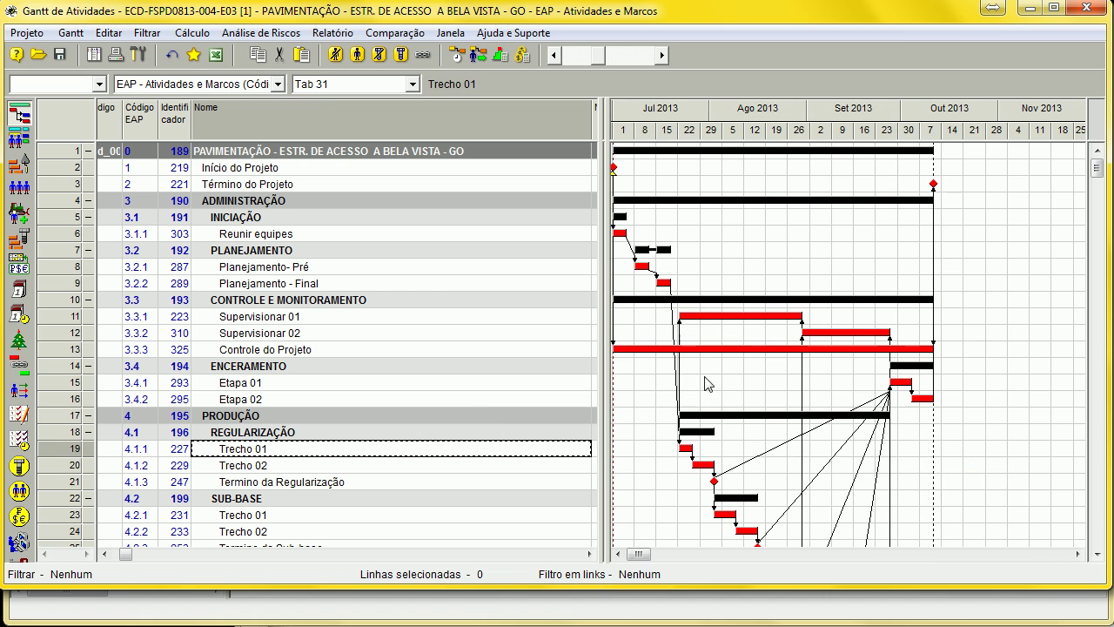
drag(597, 51, 593, 53)
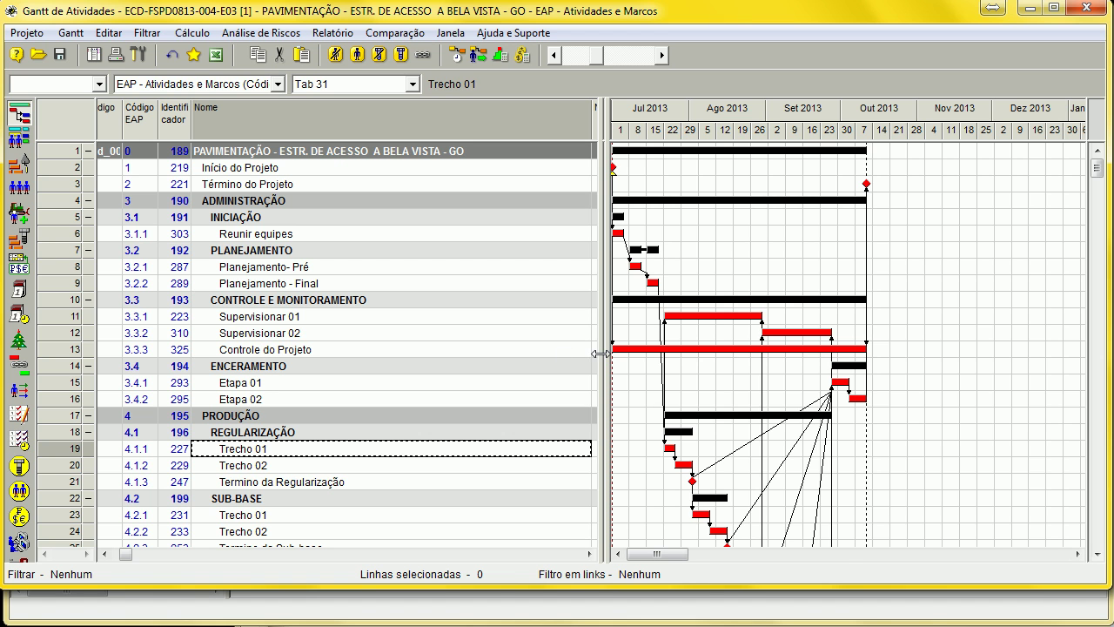
drag(607, 354, 822, 354)
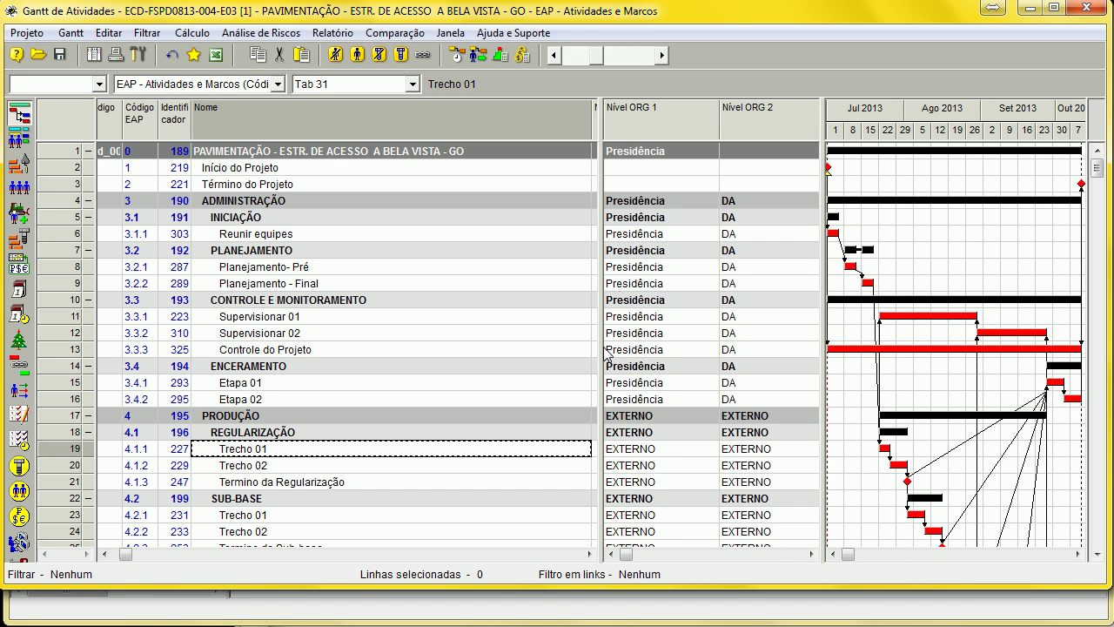
Enlarge the main table area and move the Tipo DPH column directly after the Nome column
drag(599, 345, 768, 348)
drag(129, 558, 391, 558)
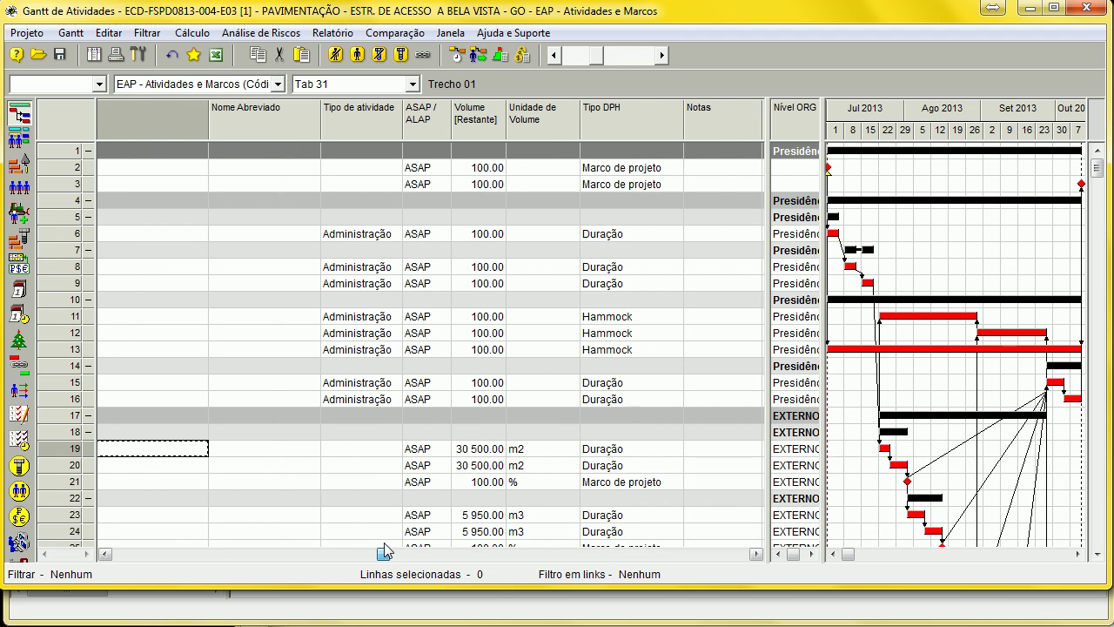
click(609, 113)
drag(609, 113, 214, 113)
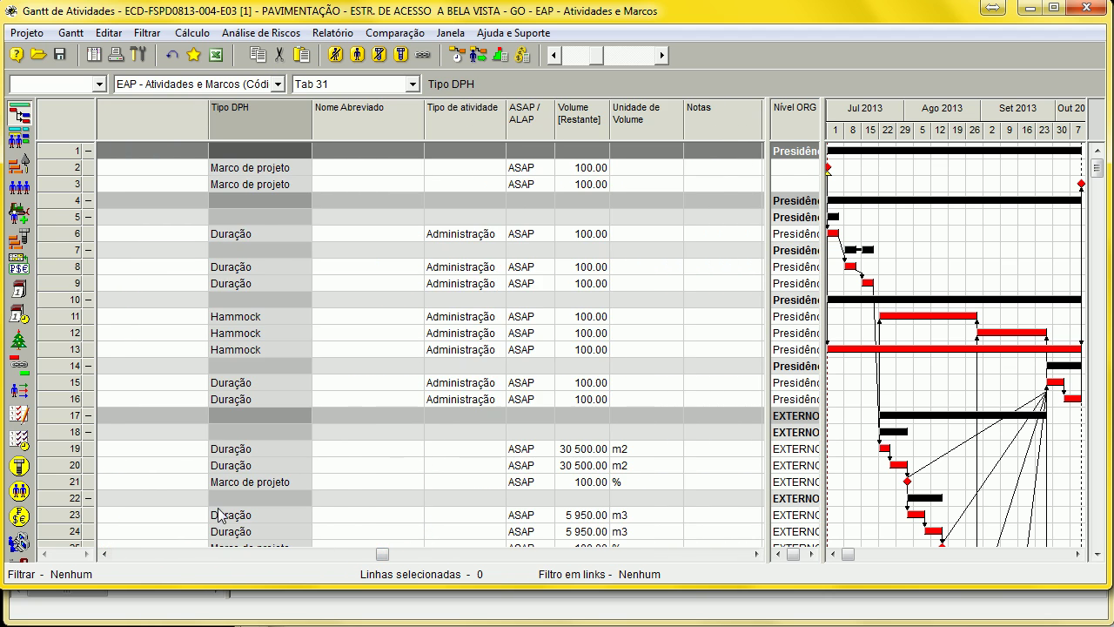
drag(380, 554, 179, 557)
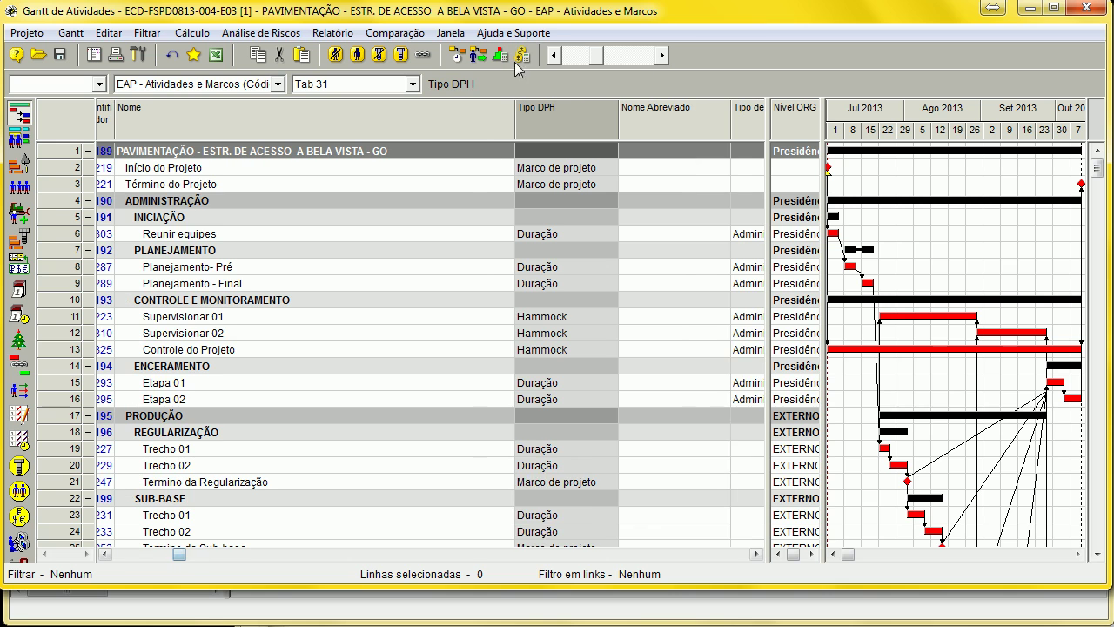
Recalculate the project schedule and close the Relatório de Cronograma
click(456, 55)
click(366, 617)
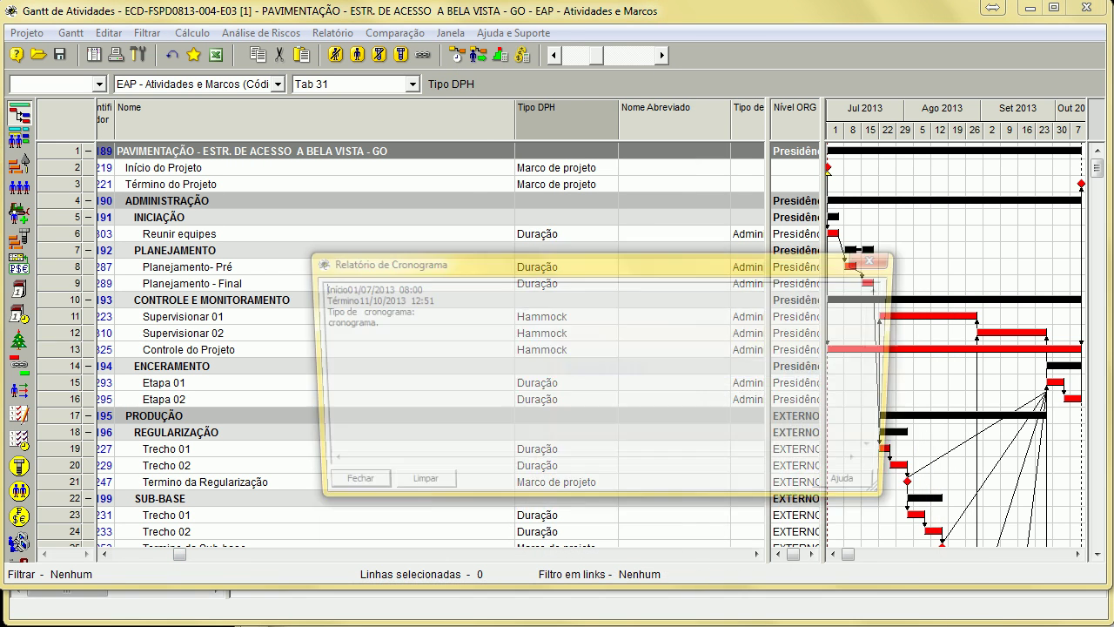
click(341, 489)
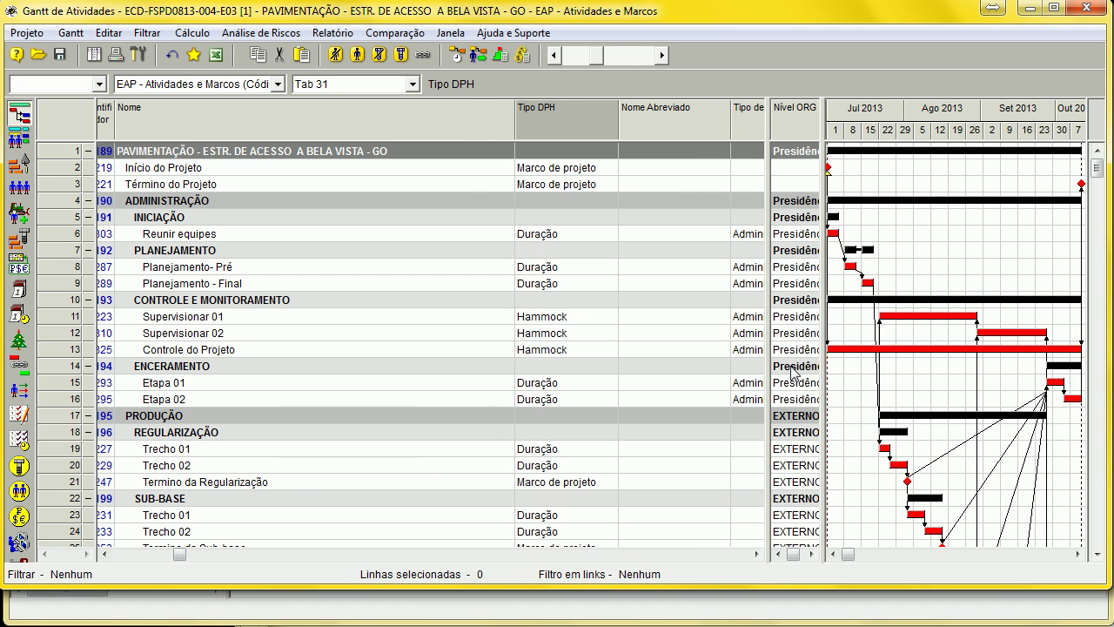
Resize the Gantt panes to hide the Nível ORG columns and enlarge the bar chart beside the Tipo DPH column
drag(766, 376, 623, 393)
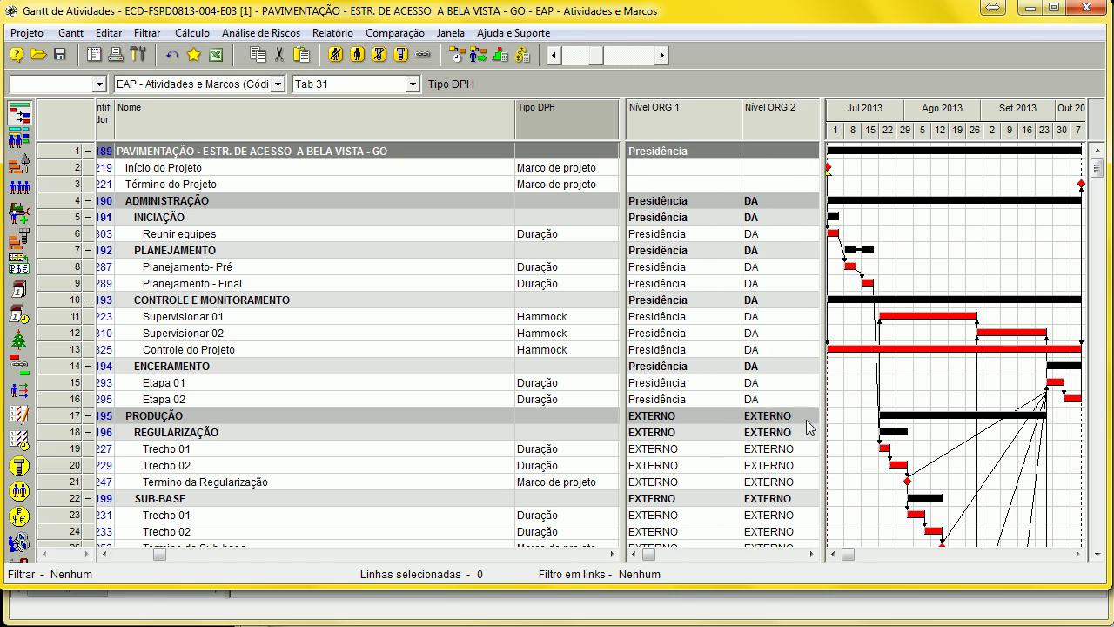
drag(826, 442, 628, 441)
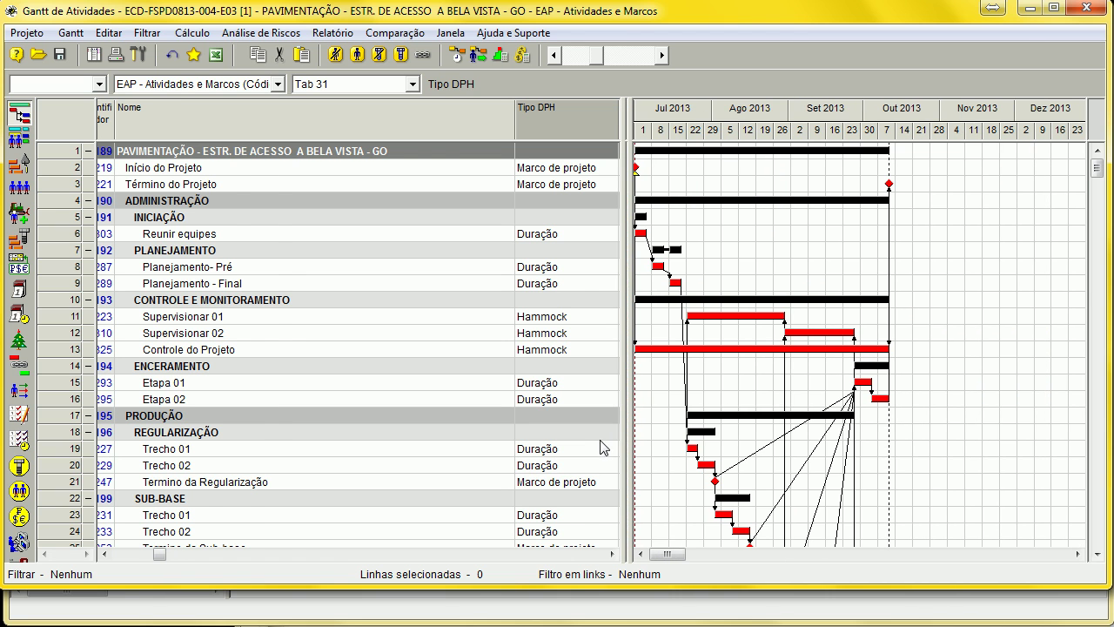
mouse_move(1098, 170)
mouse_down()
mouse_move(1099, 296)
mouse_move(1098, 161)
mouse_up()
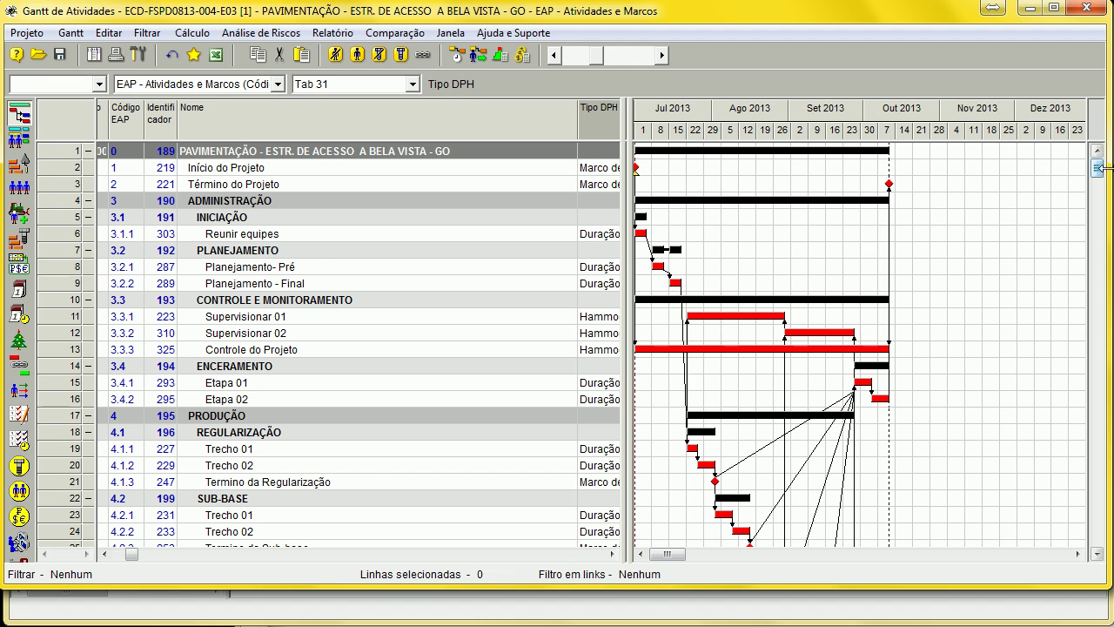
drag(1097, 168, 1056, 209)
Examine the properties of the link from Reunir equipes to Planejamento- Pré and close them without changes
double_click(646, 249)
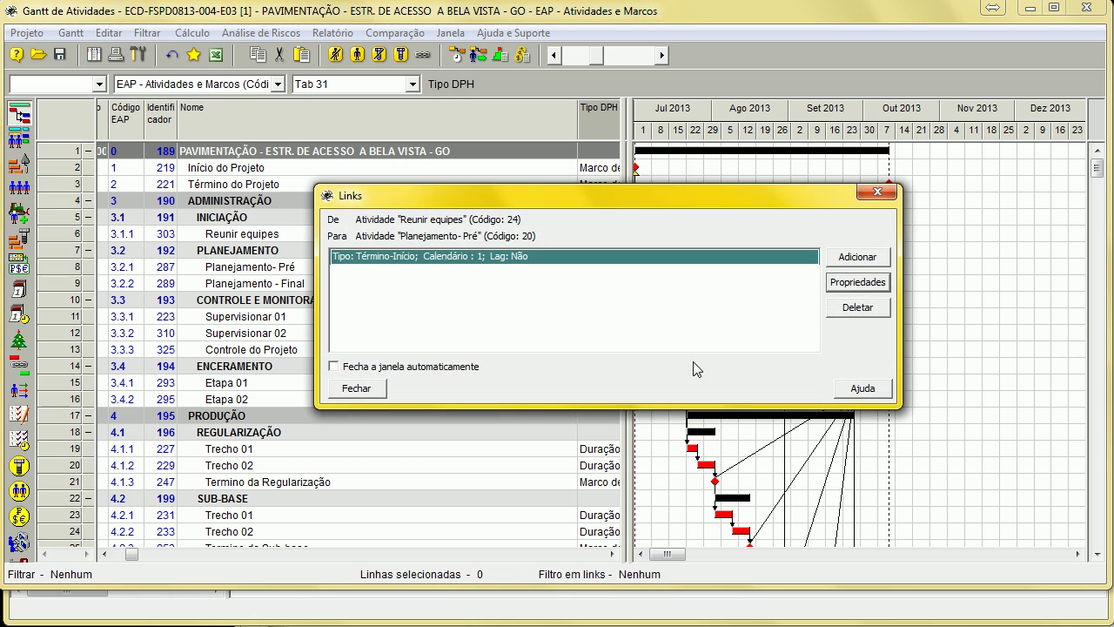
click(857, 281)
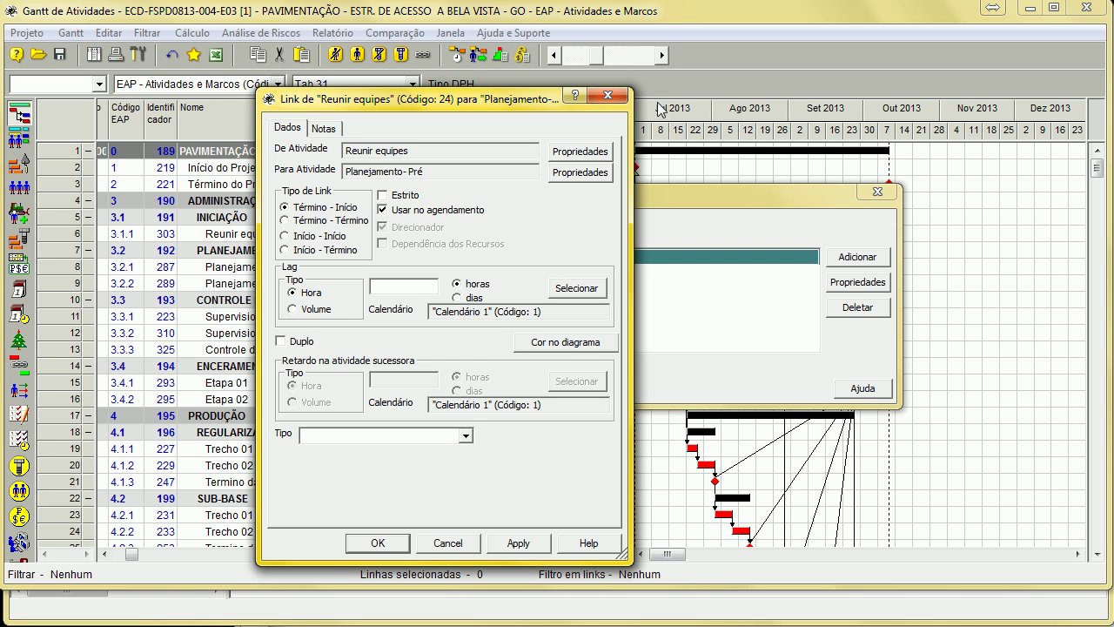
click(619, 98)
click(878, 191)
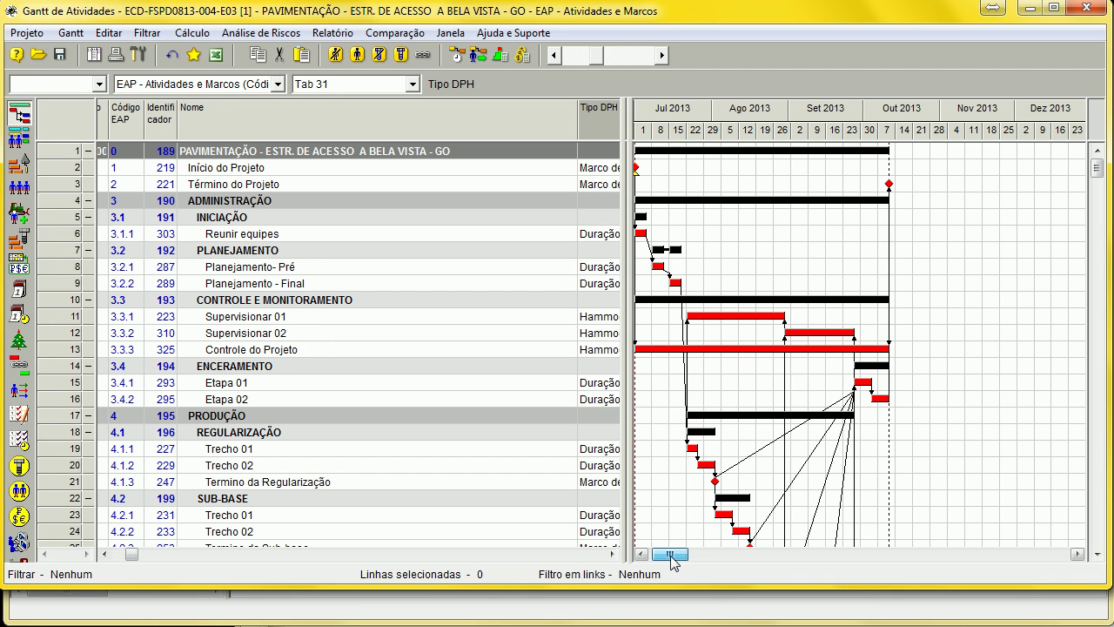
Inspect the predecessor and successor links of the Controle do Projeto activity and close its properties
drag(667, 555, 687, 554)
double_click(716, 349)
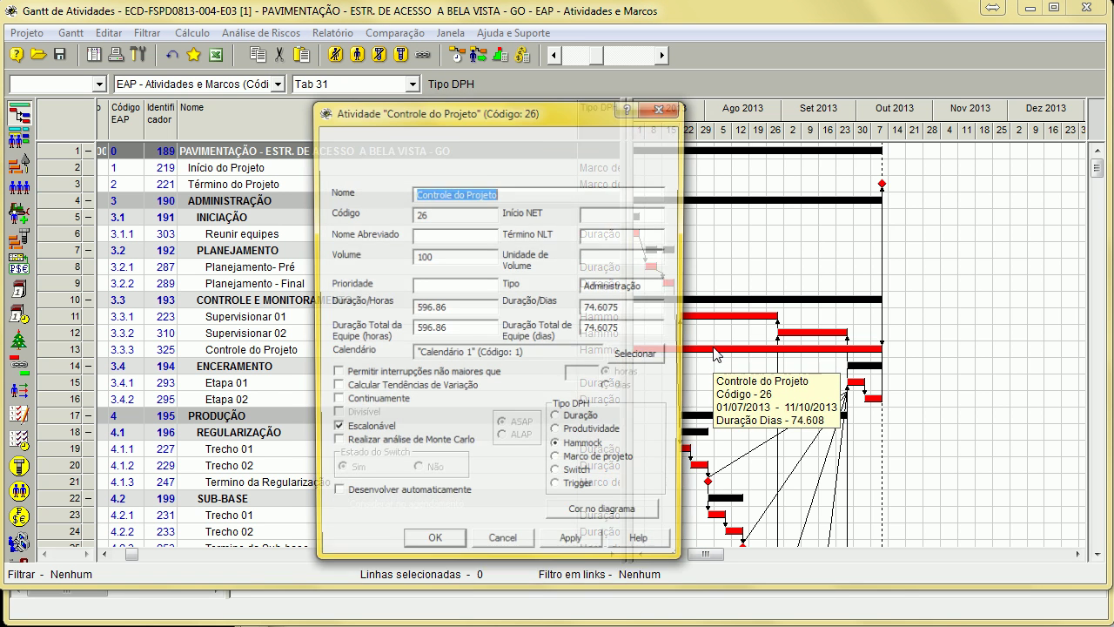
click(484, 171)
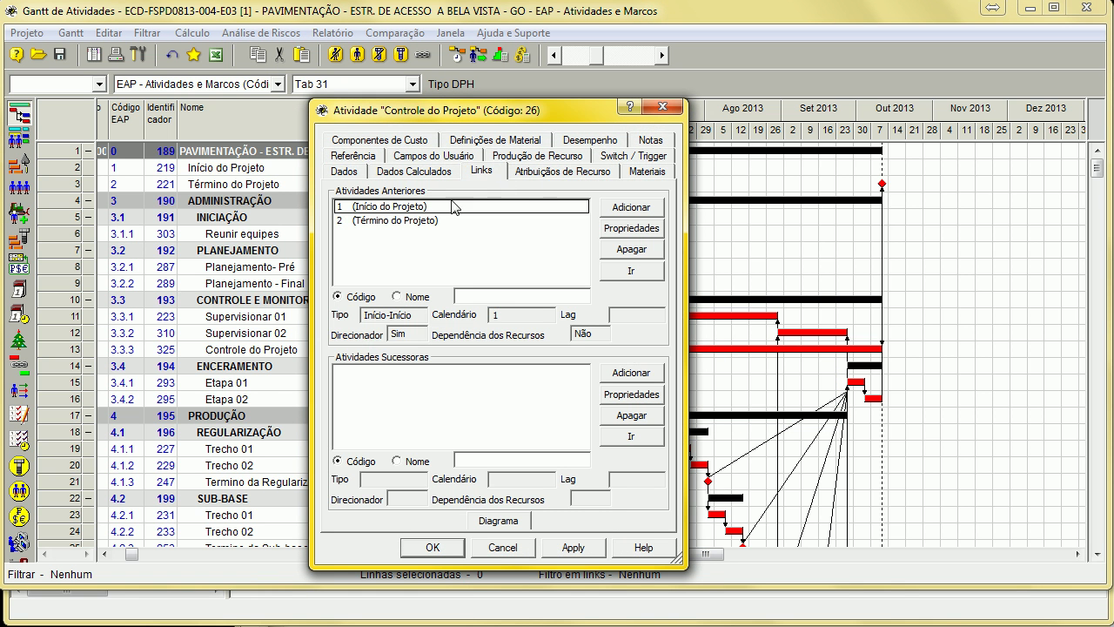
click(663, 106)
Check the link from Término do Projeto to Controle do Projeto against the chart and close the link list
mouse_move(882, 183)
drag(882, 184, 853, 352)
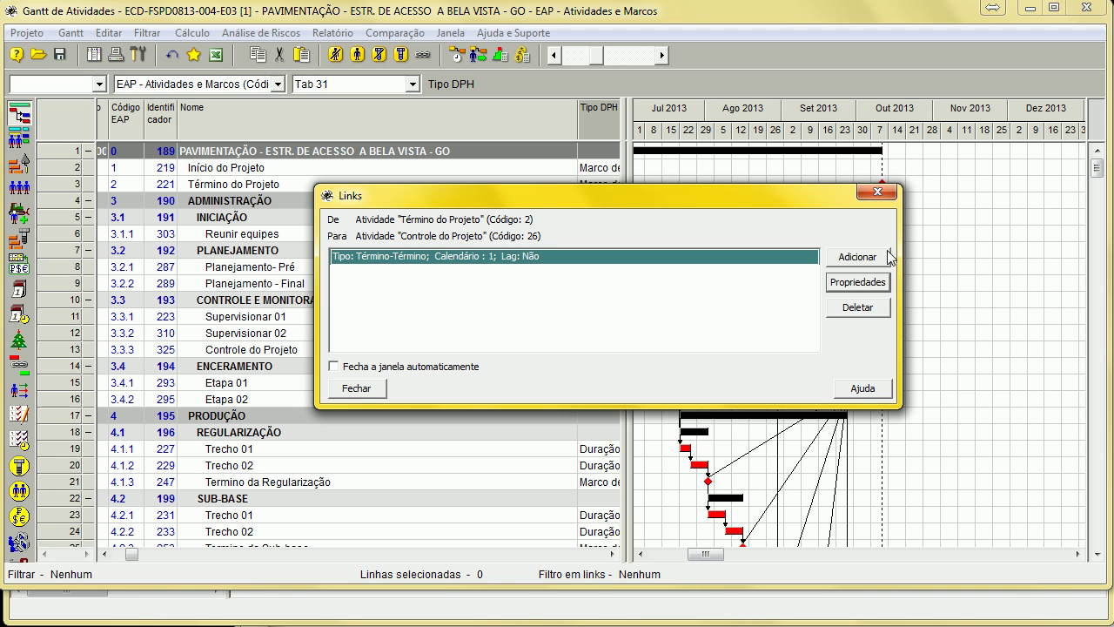
drag(833, 206, 558, 370)
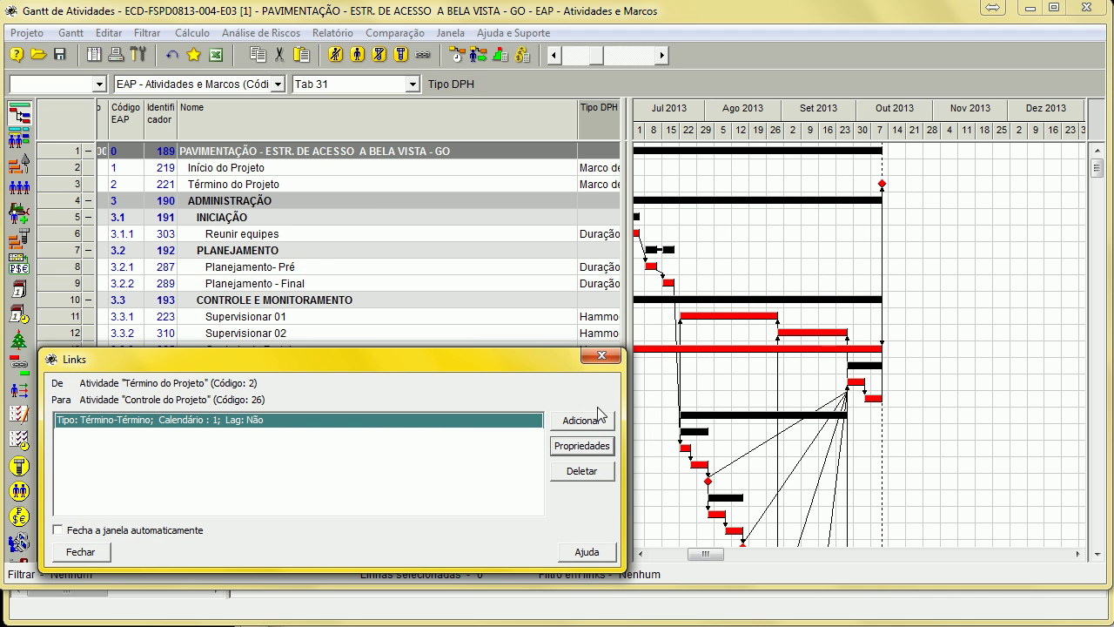
click(599, 357)
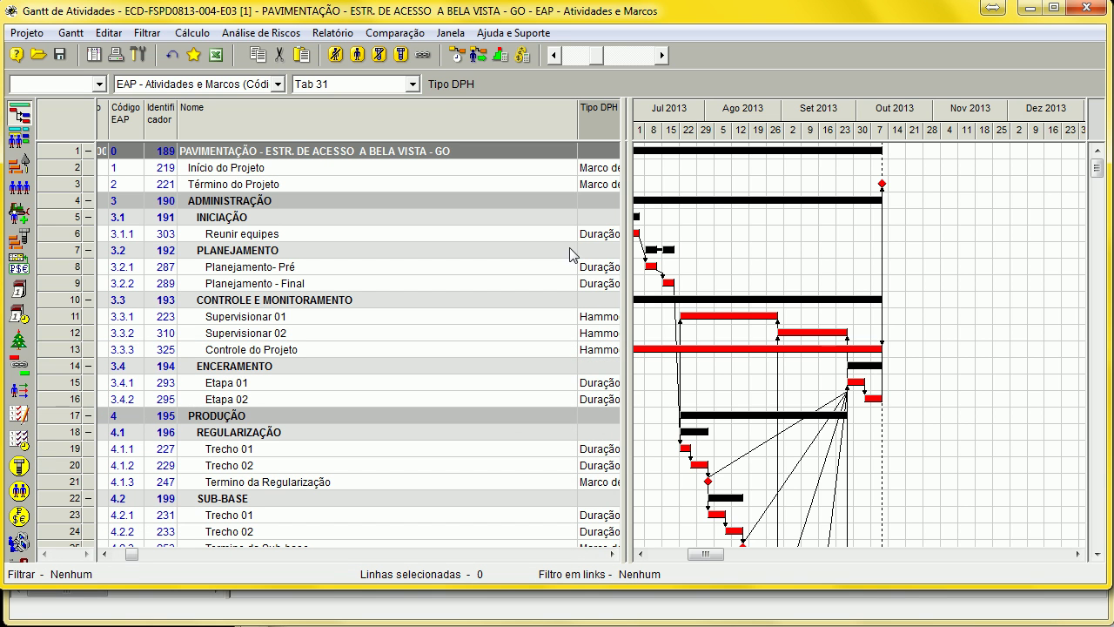